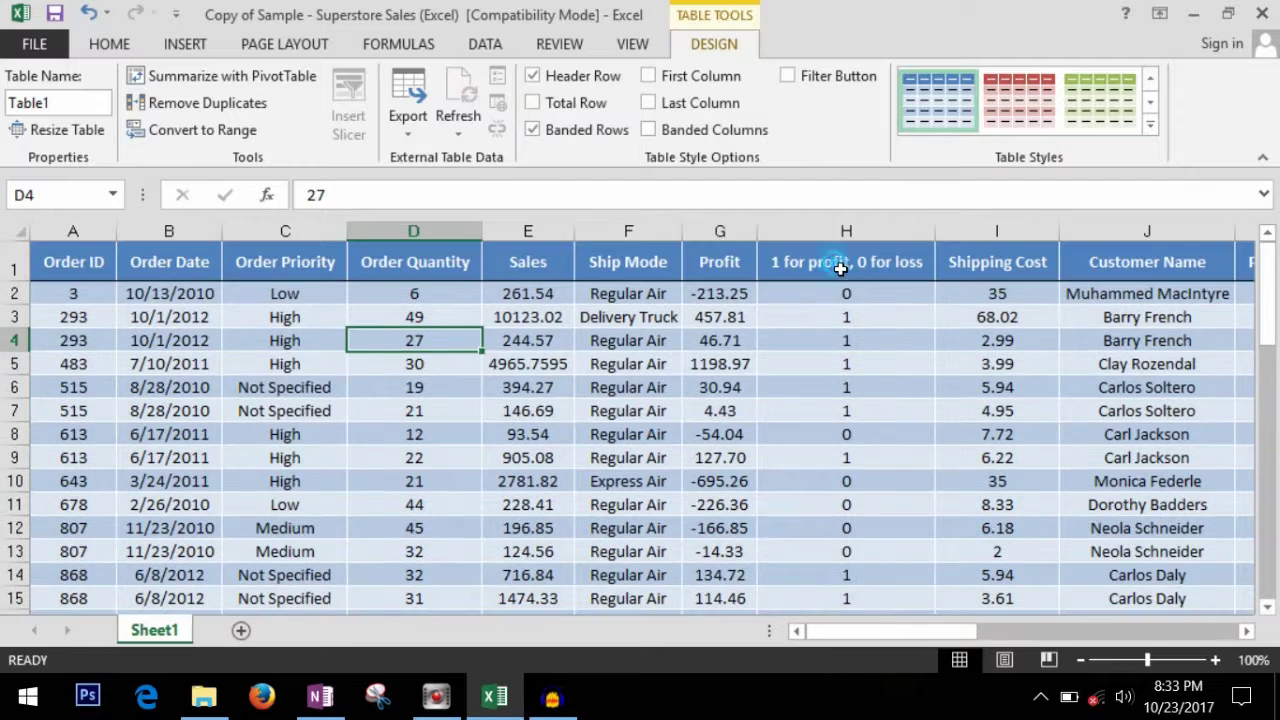
click(592, 338)
key(Home)
click(846, 364)
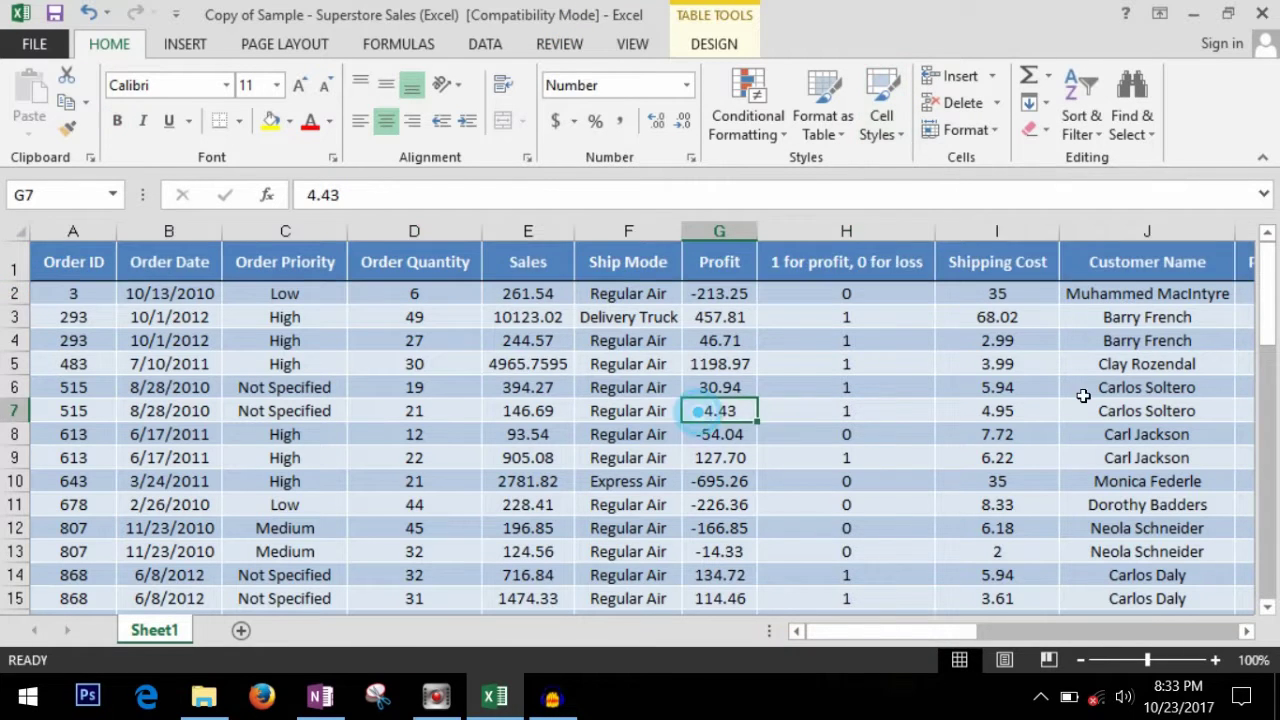
click(900, 135)
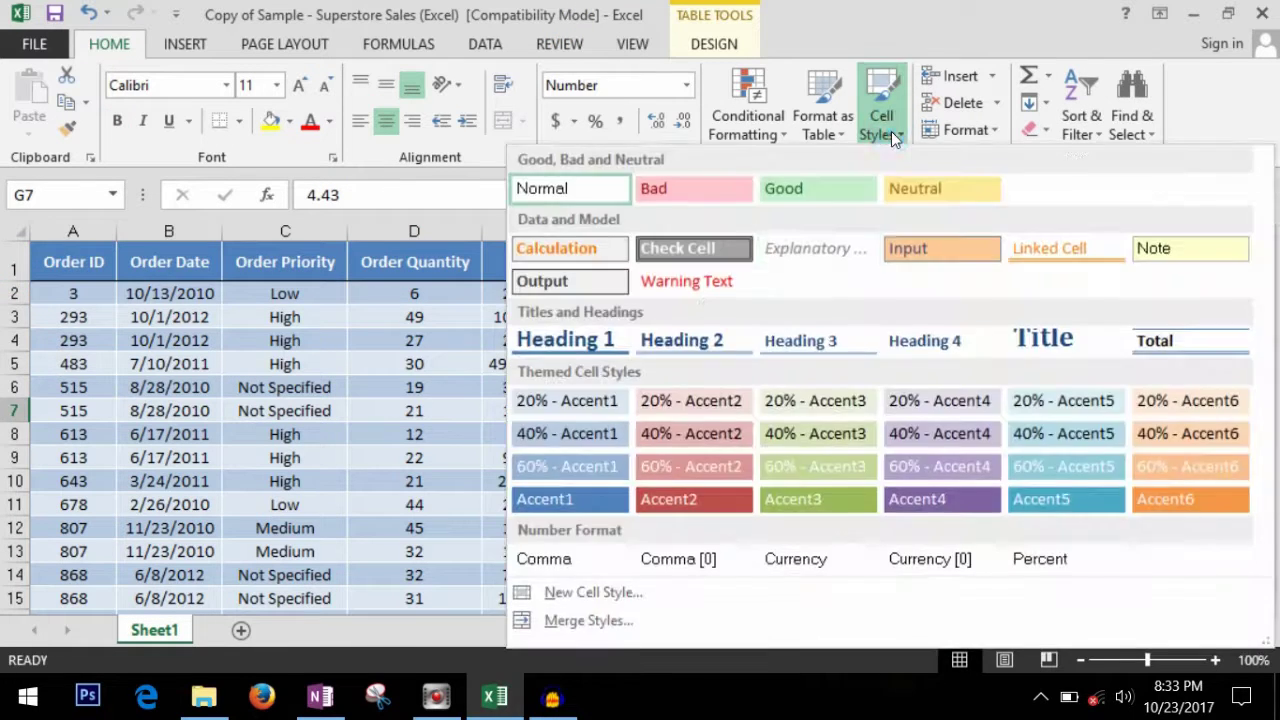
click(905, 142)
click(898, 488)
click(902, 134)
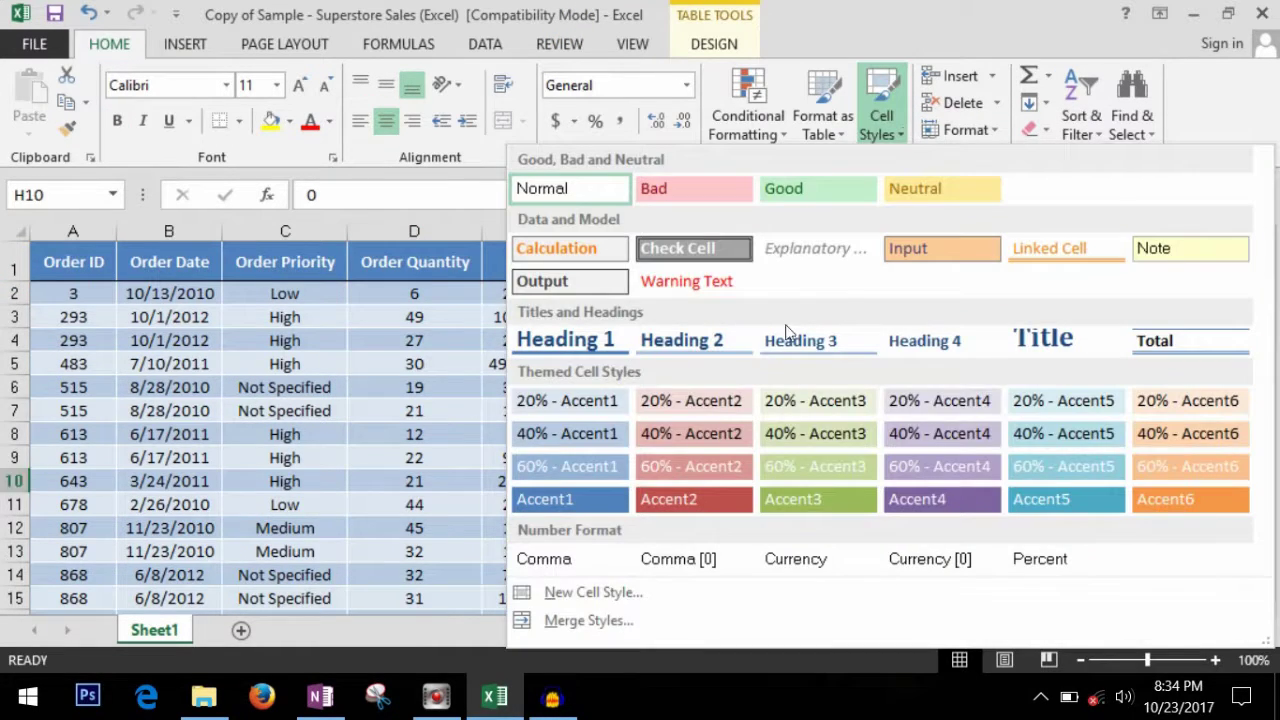
click(405, 402)
click(14, 262)
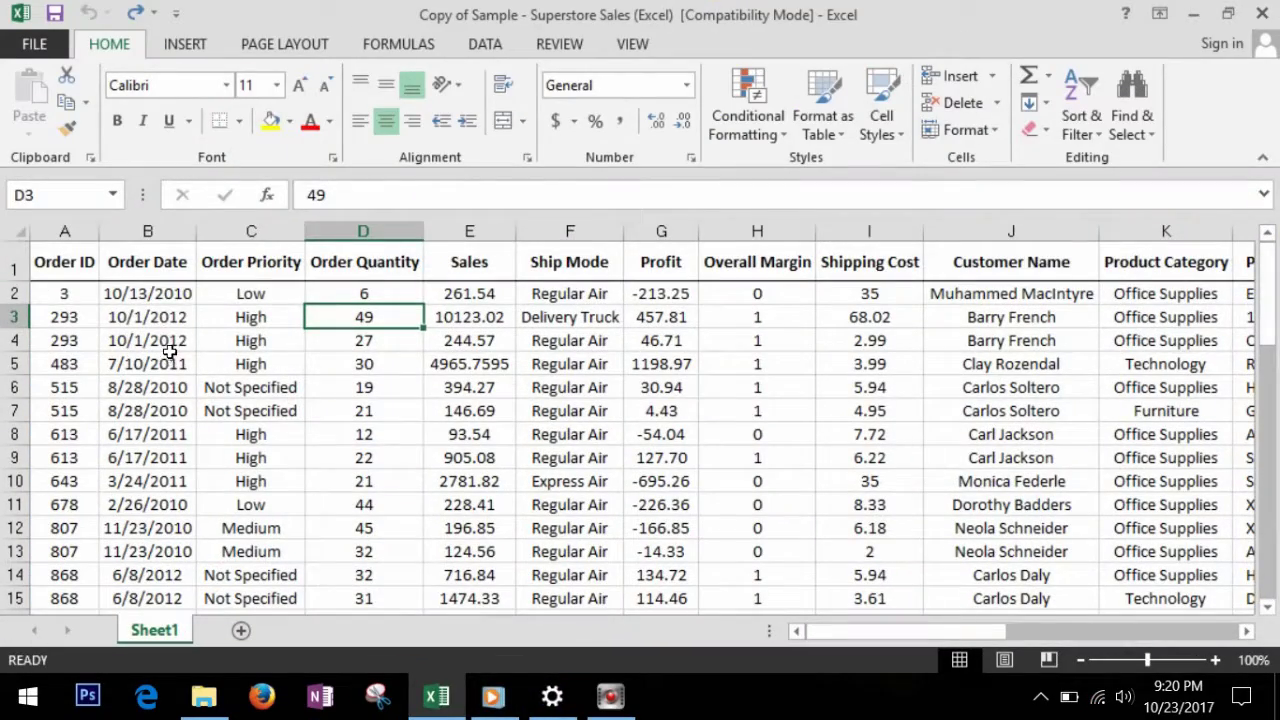
Look through the conditional formatting rule types, including Top/Bottom Rules, Data Bars, Color Scales and Icon Sets
click(171, 293)
click(290, 340)
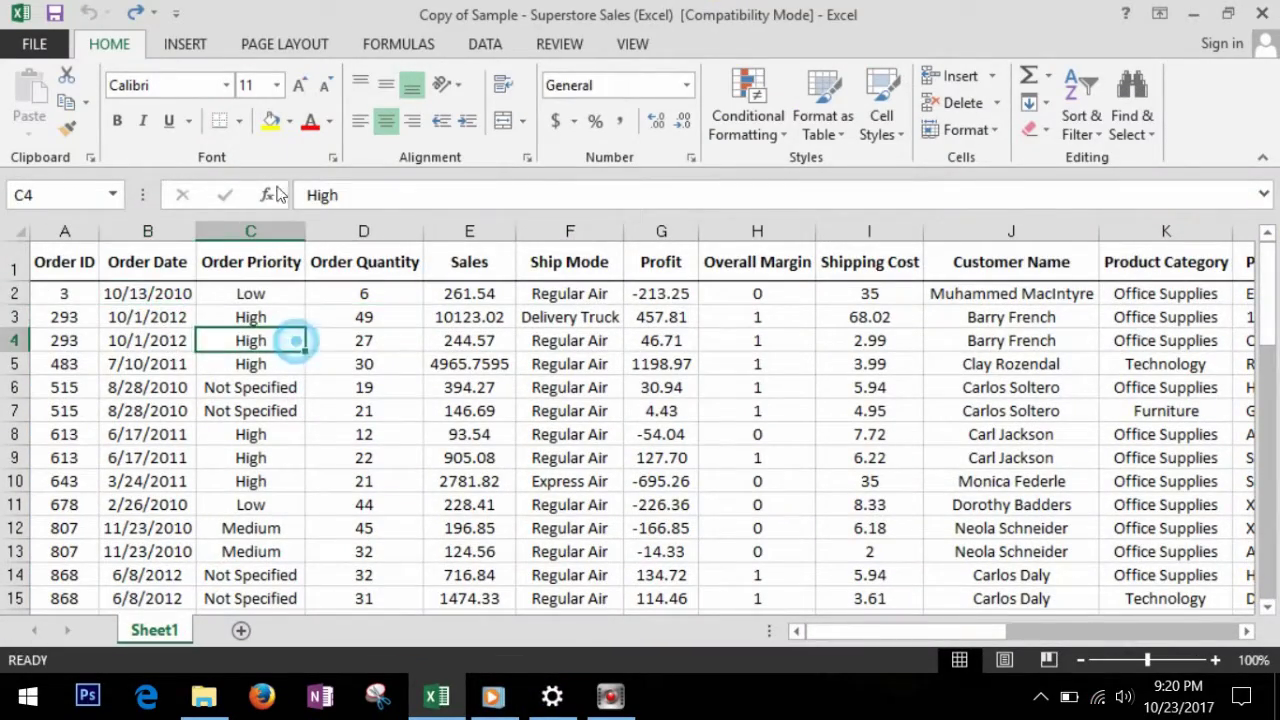
click(785, 136)
mouse_move(785, 172)
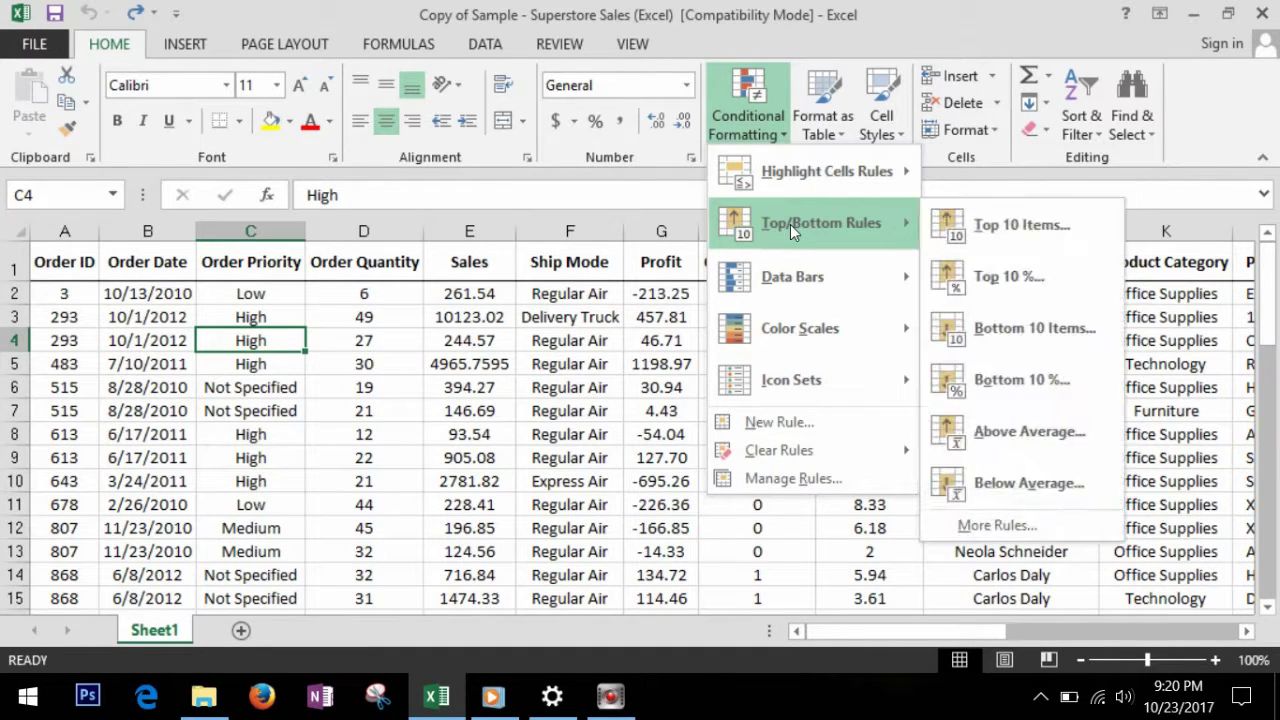
mouse_move(791, 280)
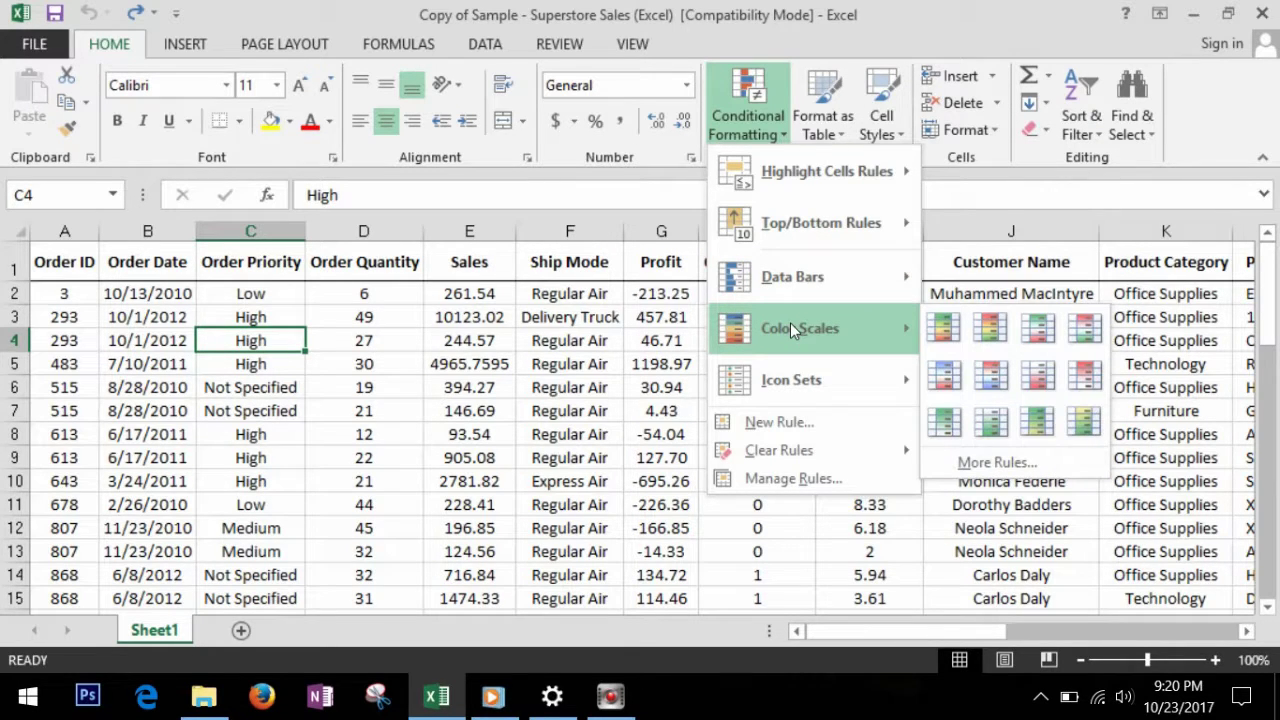
mouse_move(789, 368)
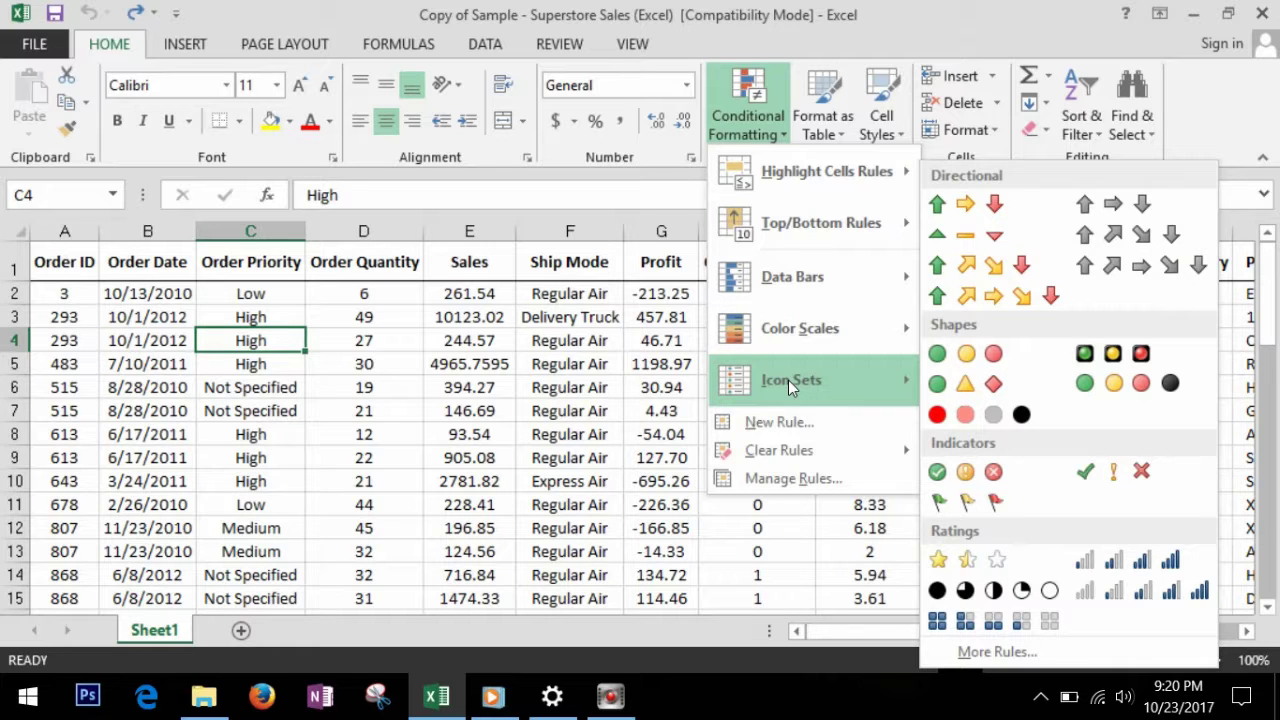
click(553, 369)
click(550, 366)
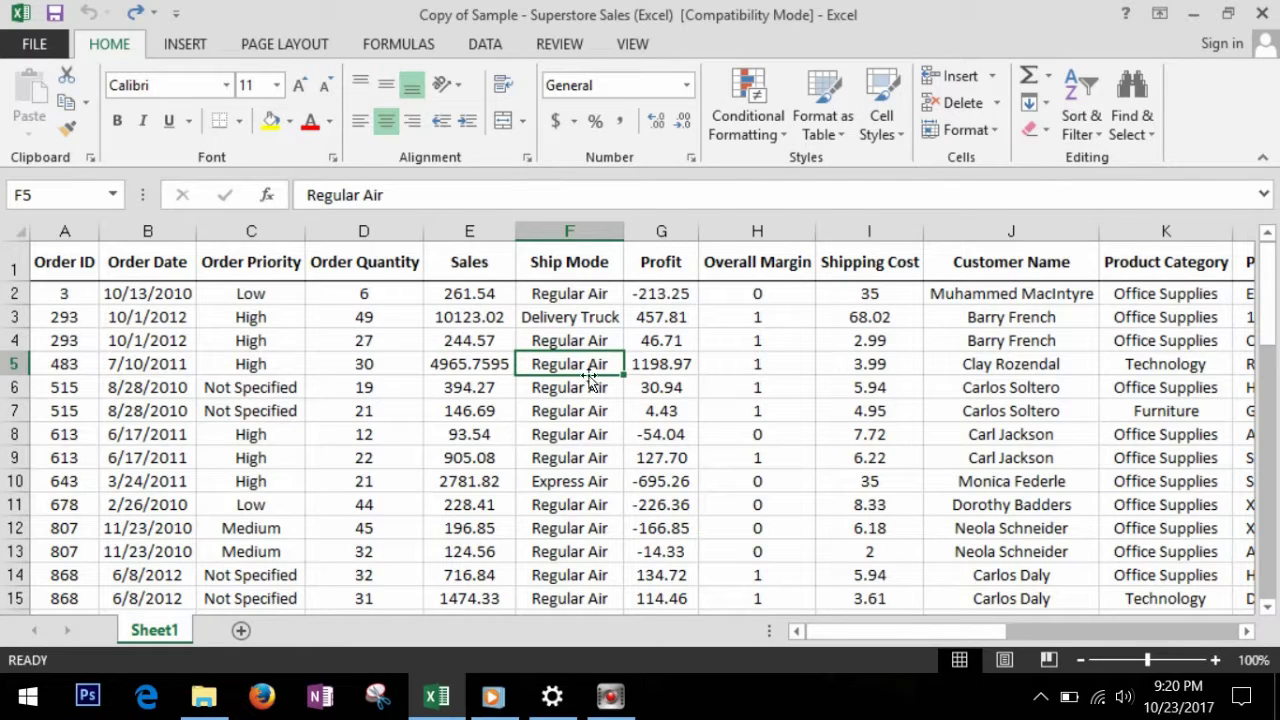
Examine the sales table's columns, including Sales, Profit and Shipping Cost, across to Shipping days and back to Order Quantity
click(677, 296)
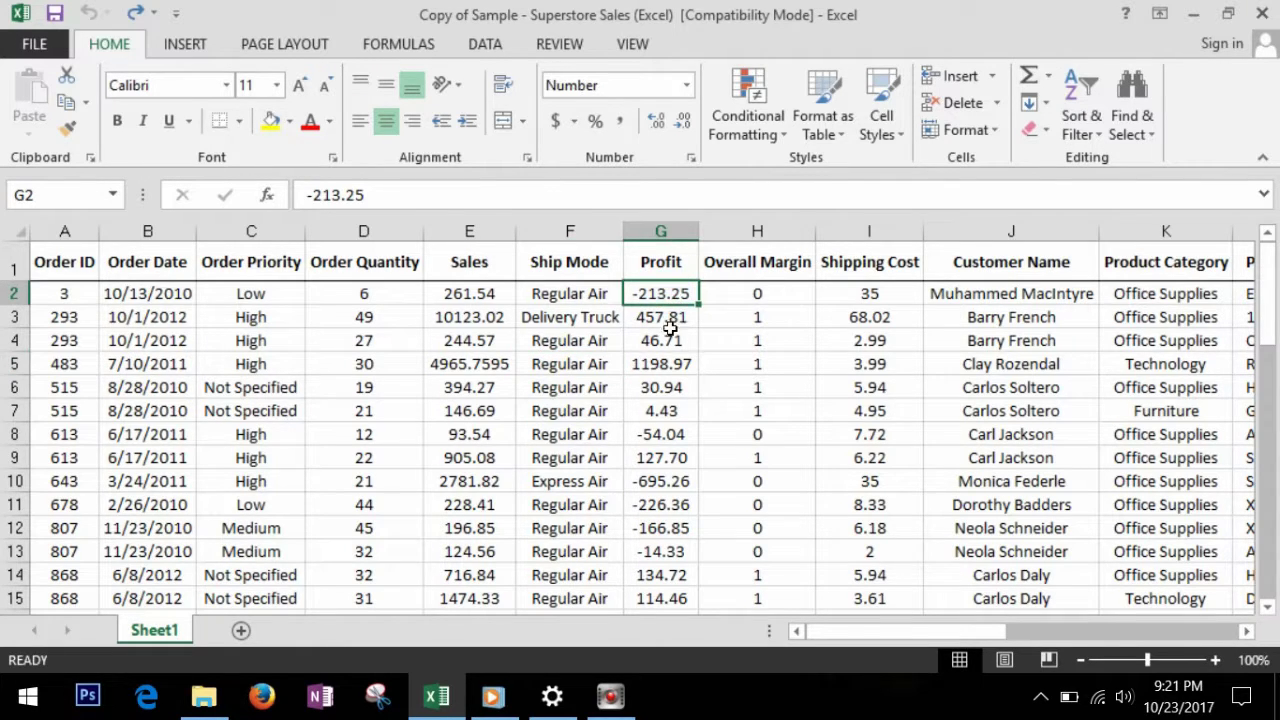
click(665, 346)
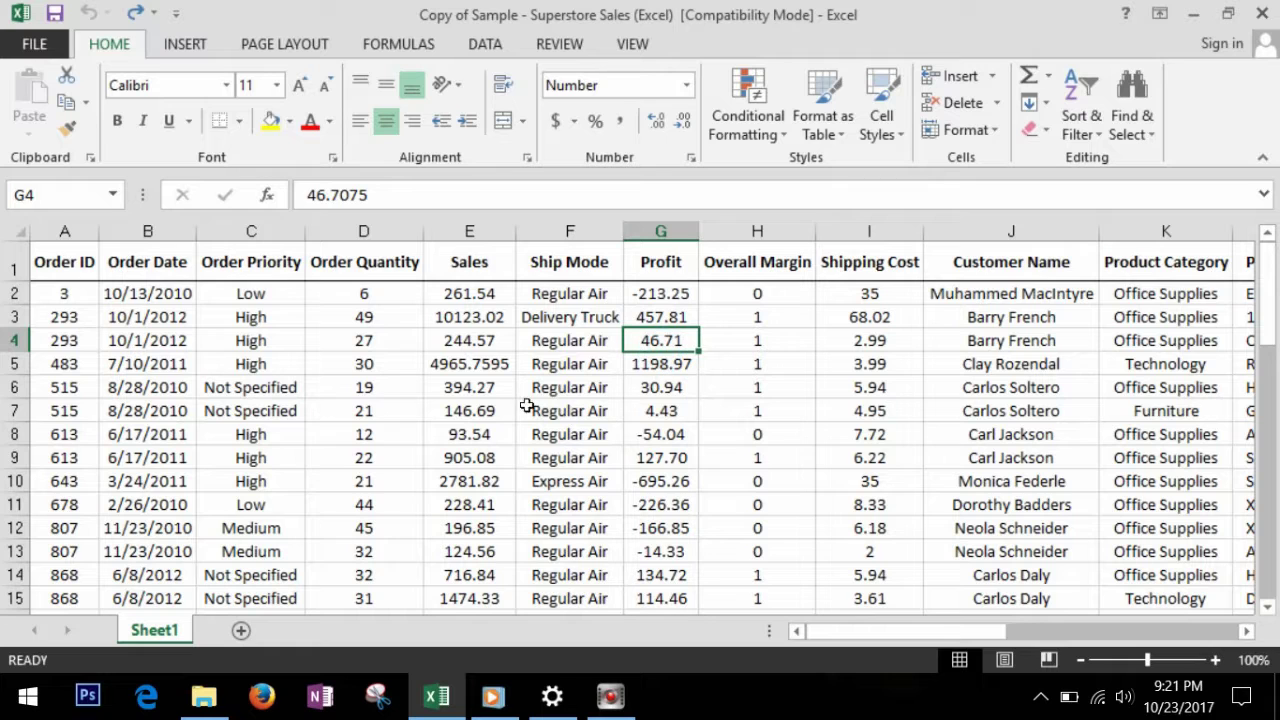
click(236, 233)
click(495, 232)
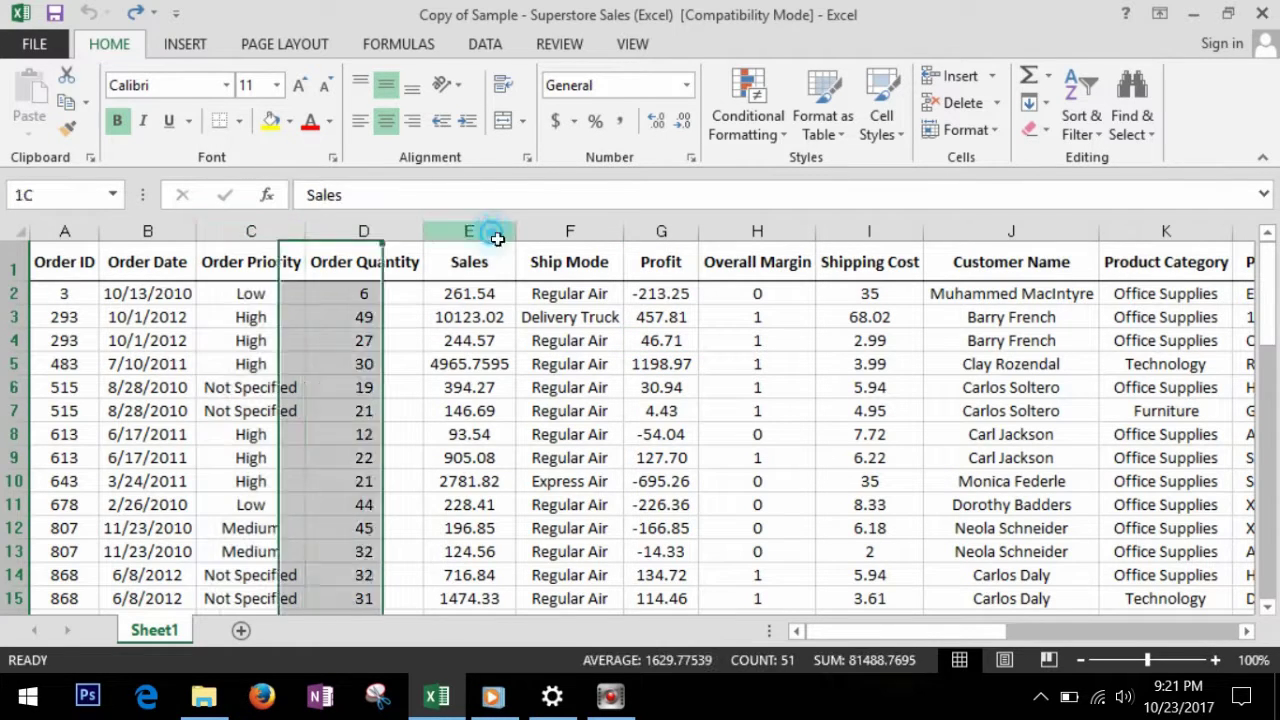
click(682, 230)
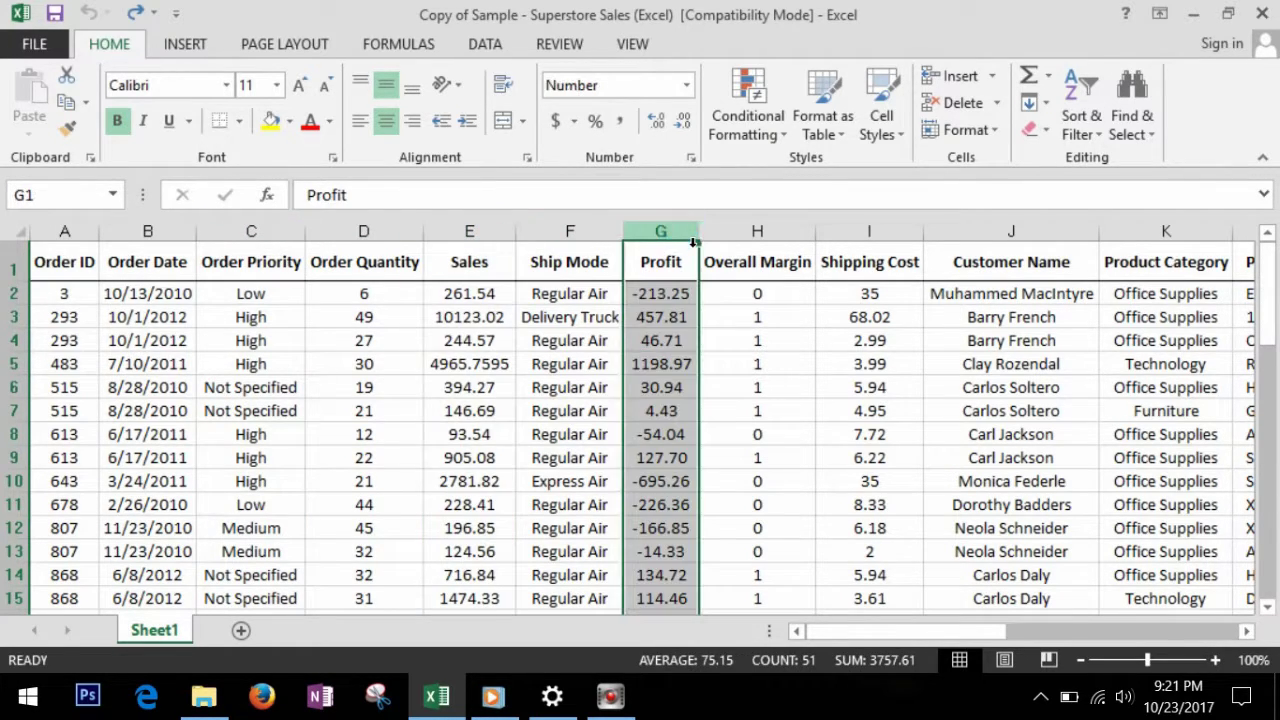
click(893, 243)
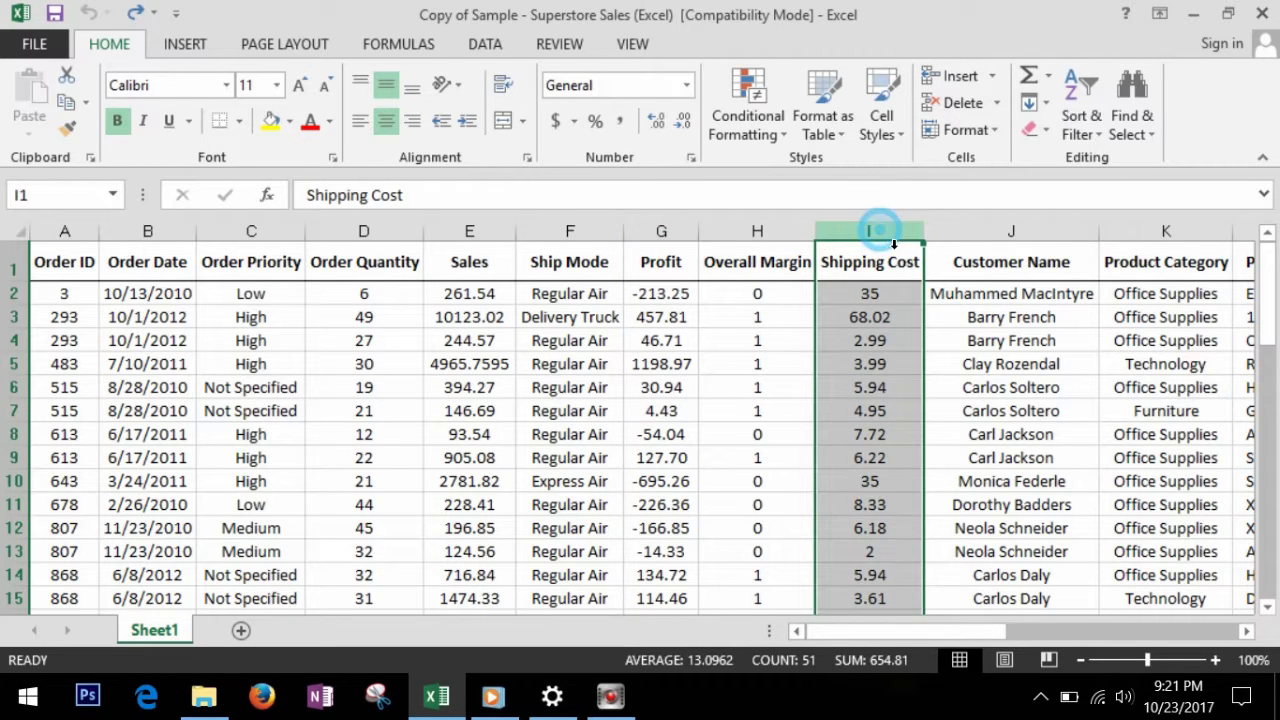
click(1152, 248)
click(1138, 268)
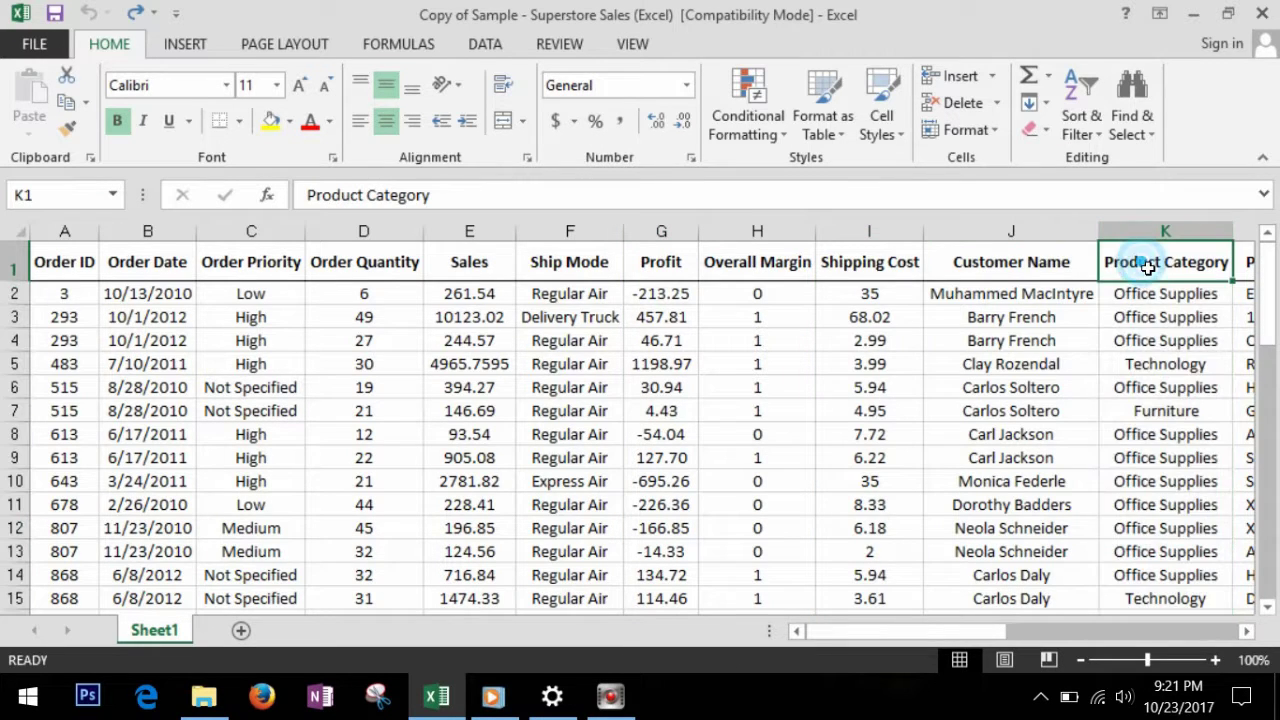
key(Right)
key(Right)
key(Right)
key(Right)
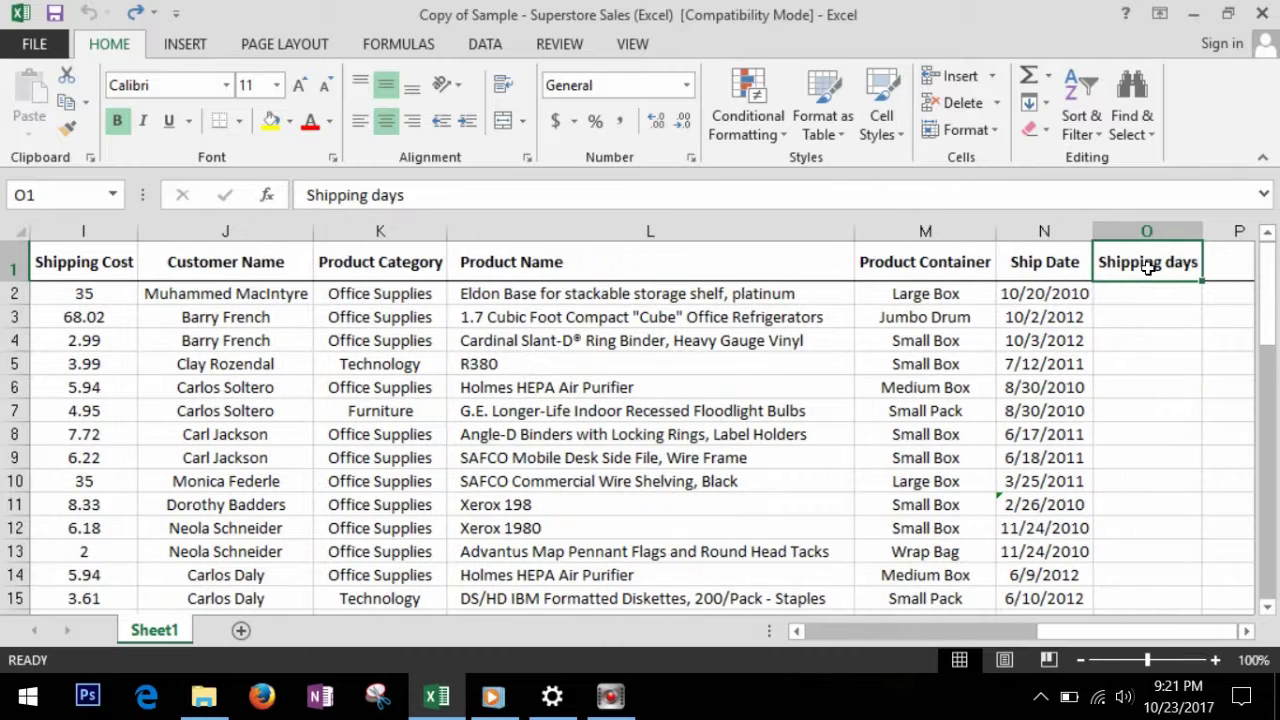
key(Left)
key(Left)
key(Left)
key(Left)
key(Left)
key(Left)
key(Left)
key(Left)
key(Left)
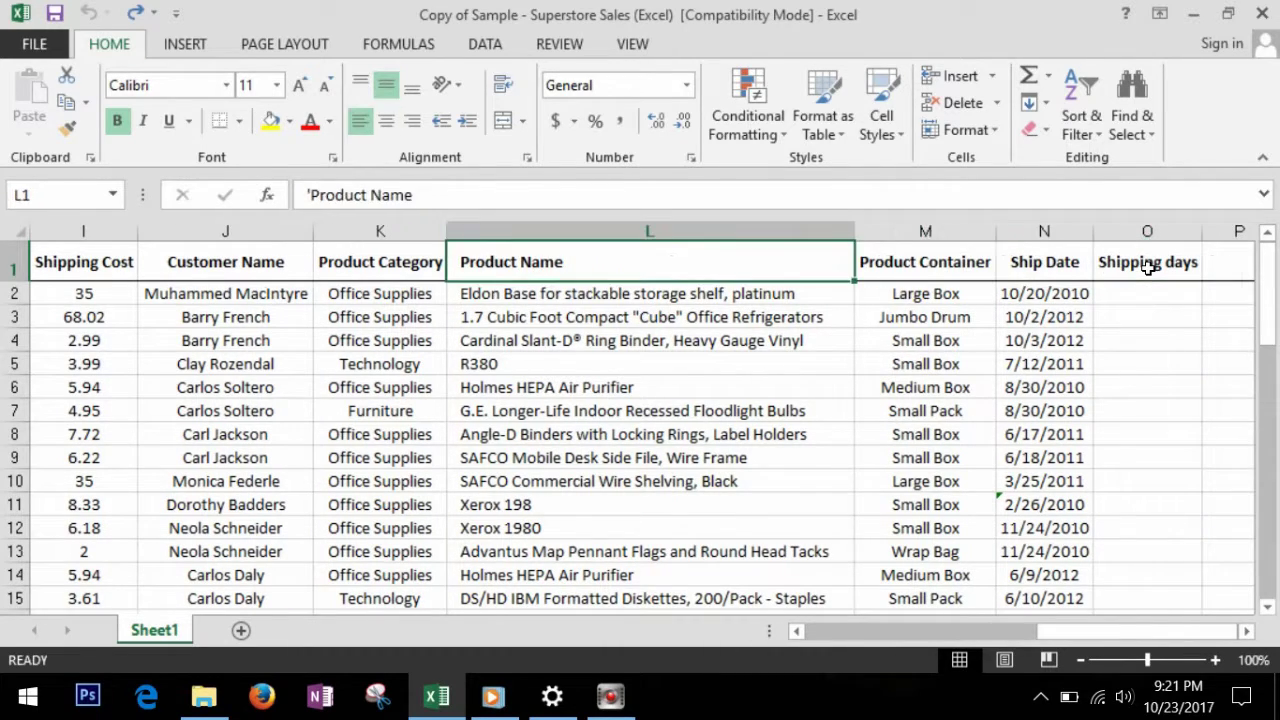
key(Left)
key(Left)
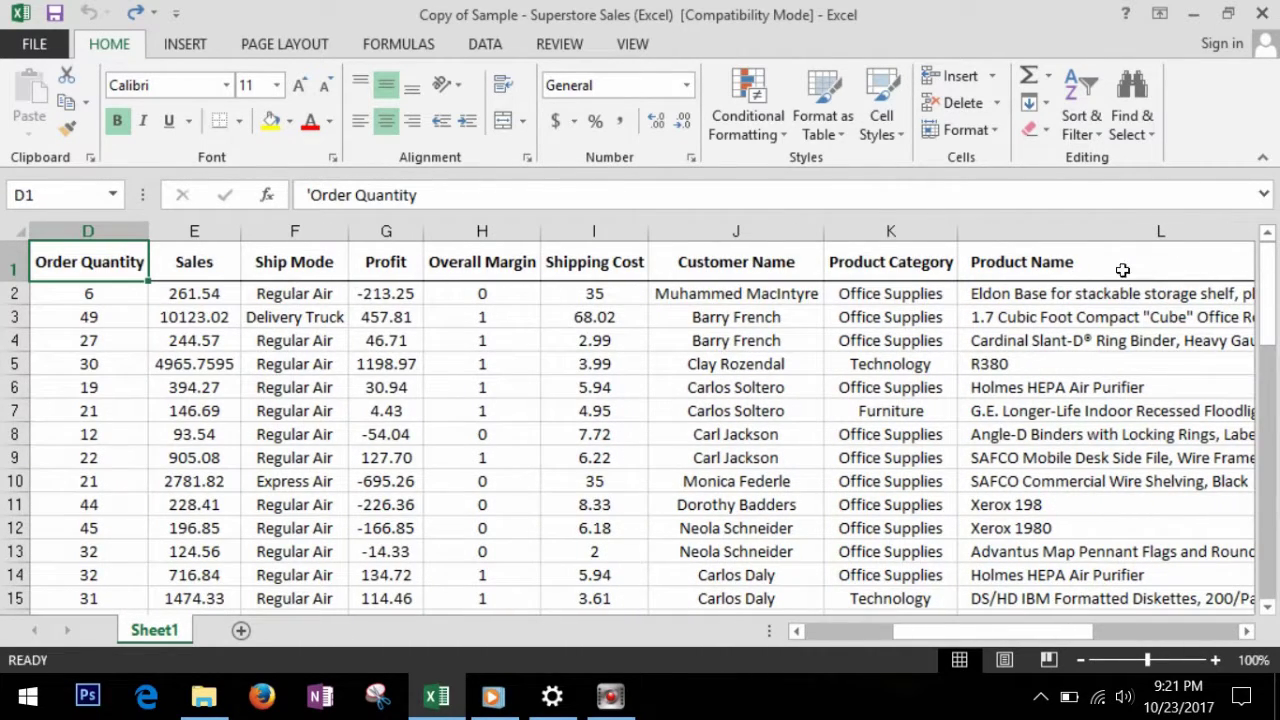
Highlight the Profit values in G2:G51 that are less than 0 with Light Red Fill with Dark Red Text
click(410, 240)
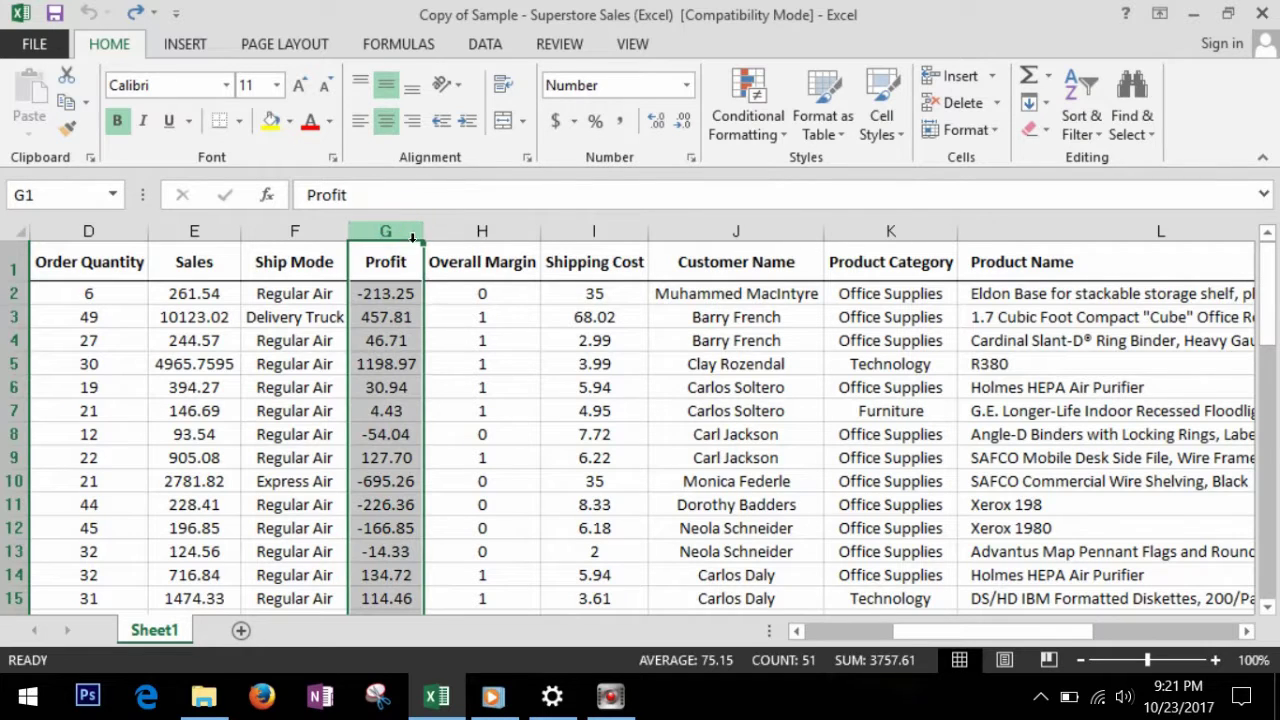
click(402, 300)
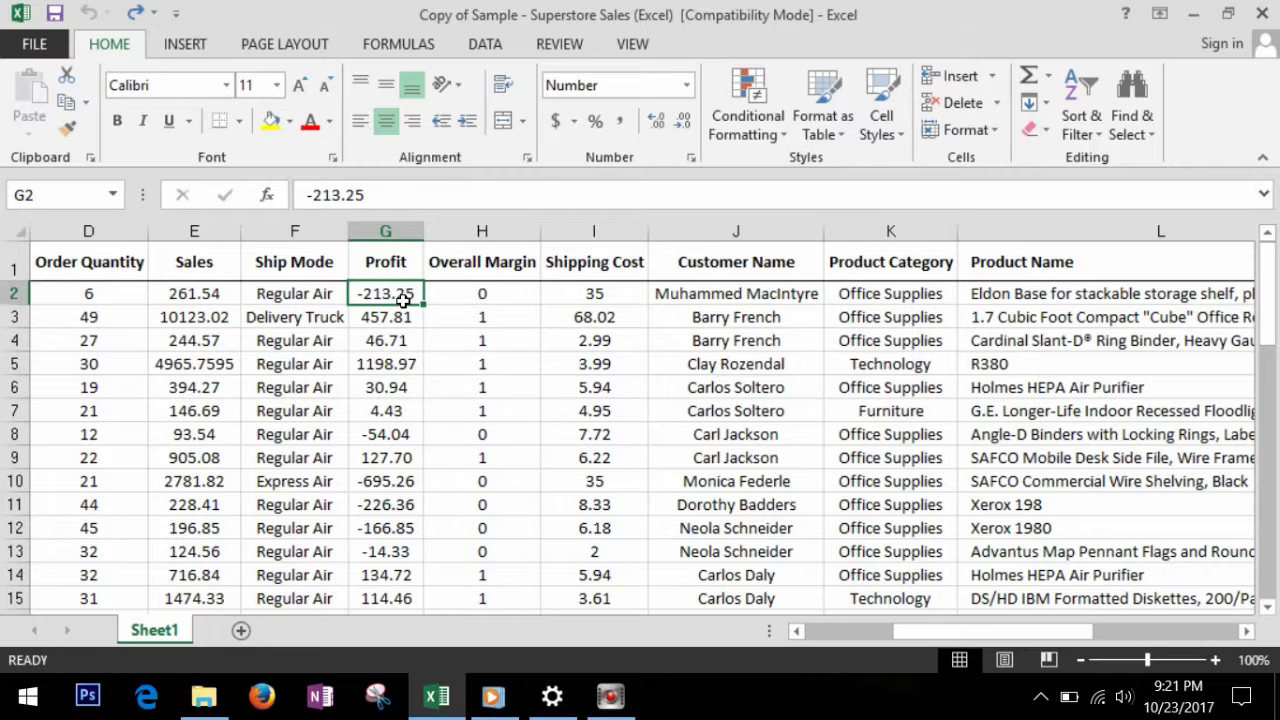
key(ctrl+shift+Down)
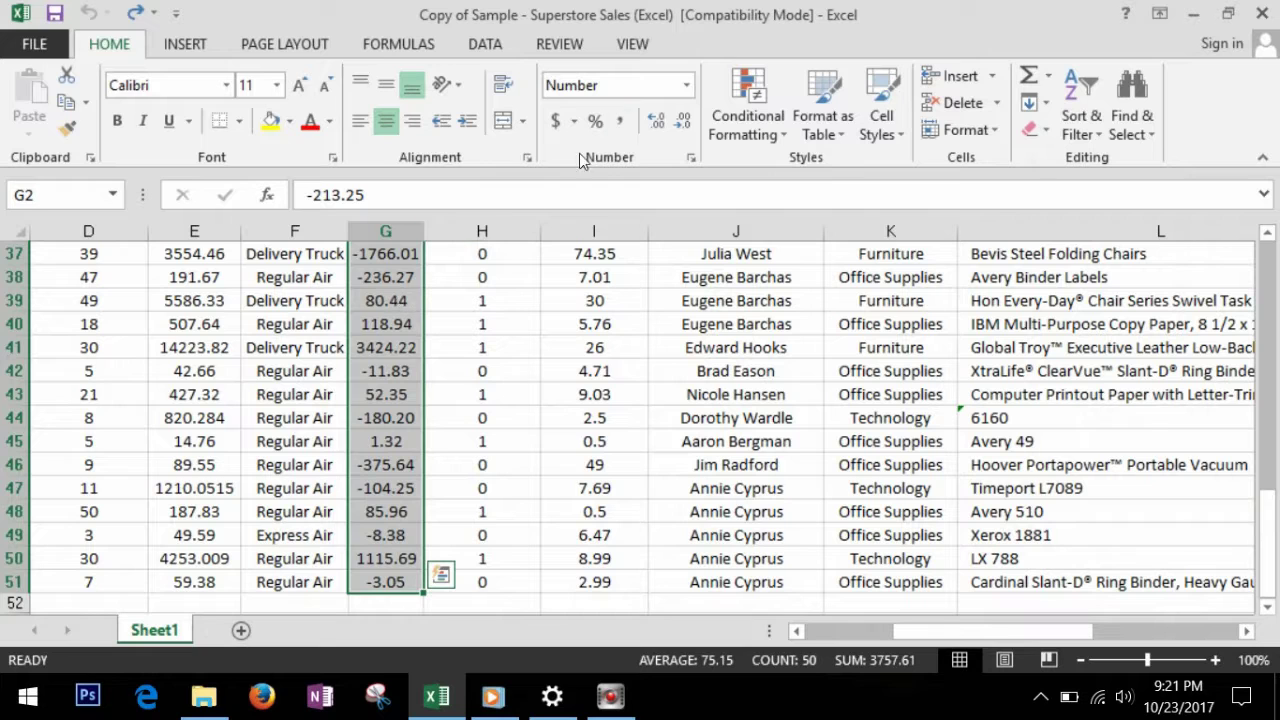
click(783, 135)
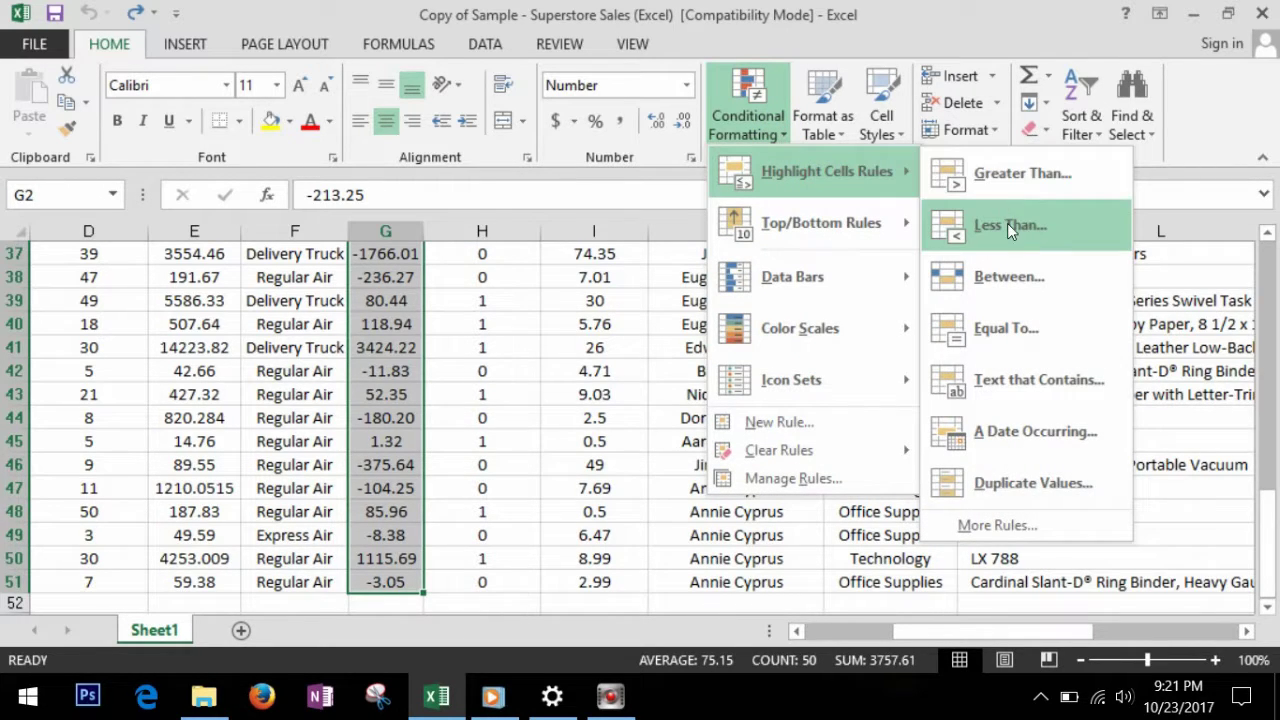
click(1007, 225)
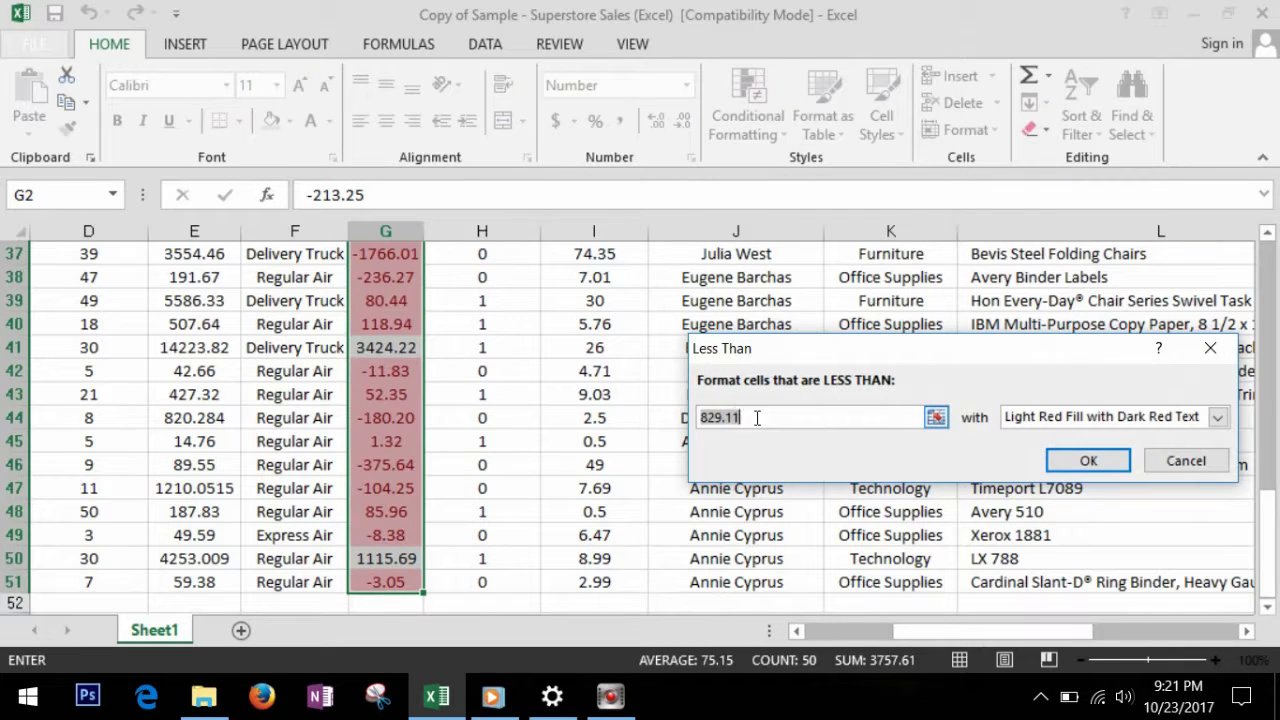
text(0)
click(1088, 460)
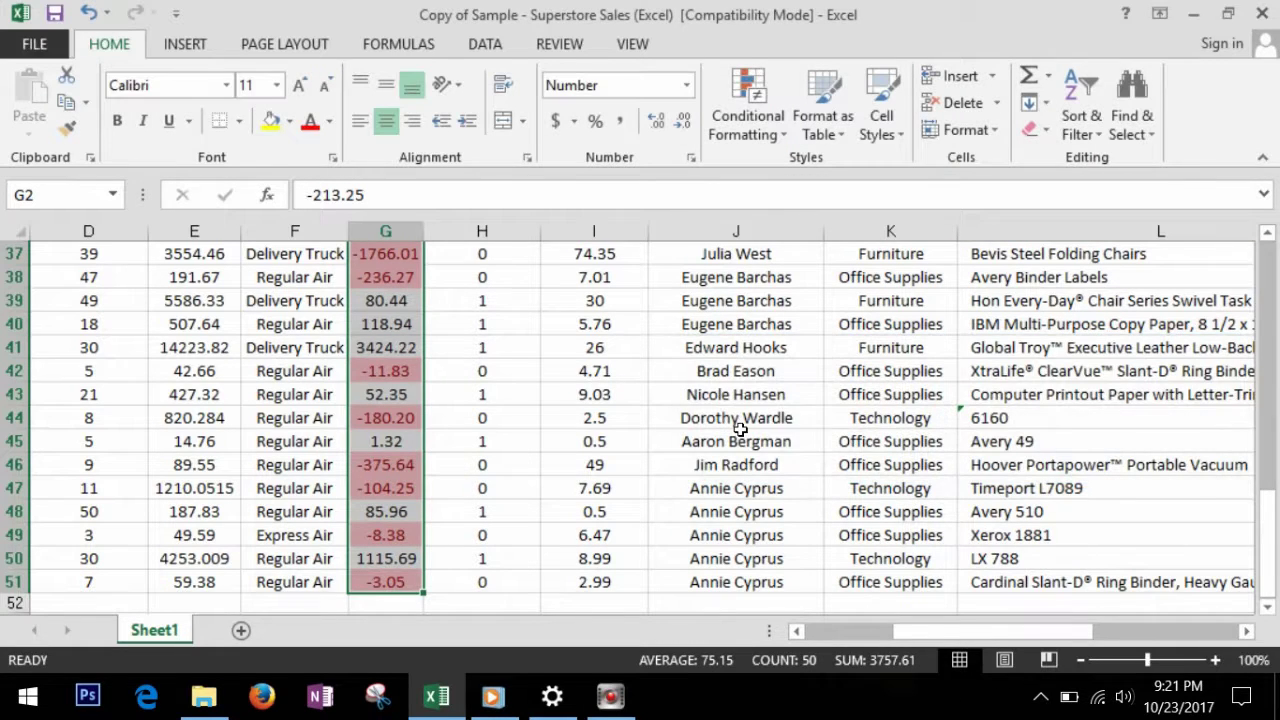
Check the highlighting in the Profit column and look over the other Highlight Cells Rules options
click(403, 378)
scroll(403, 378, up, 11)
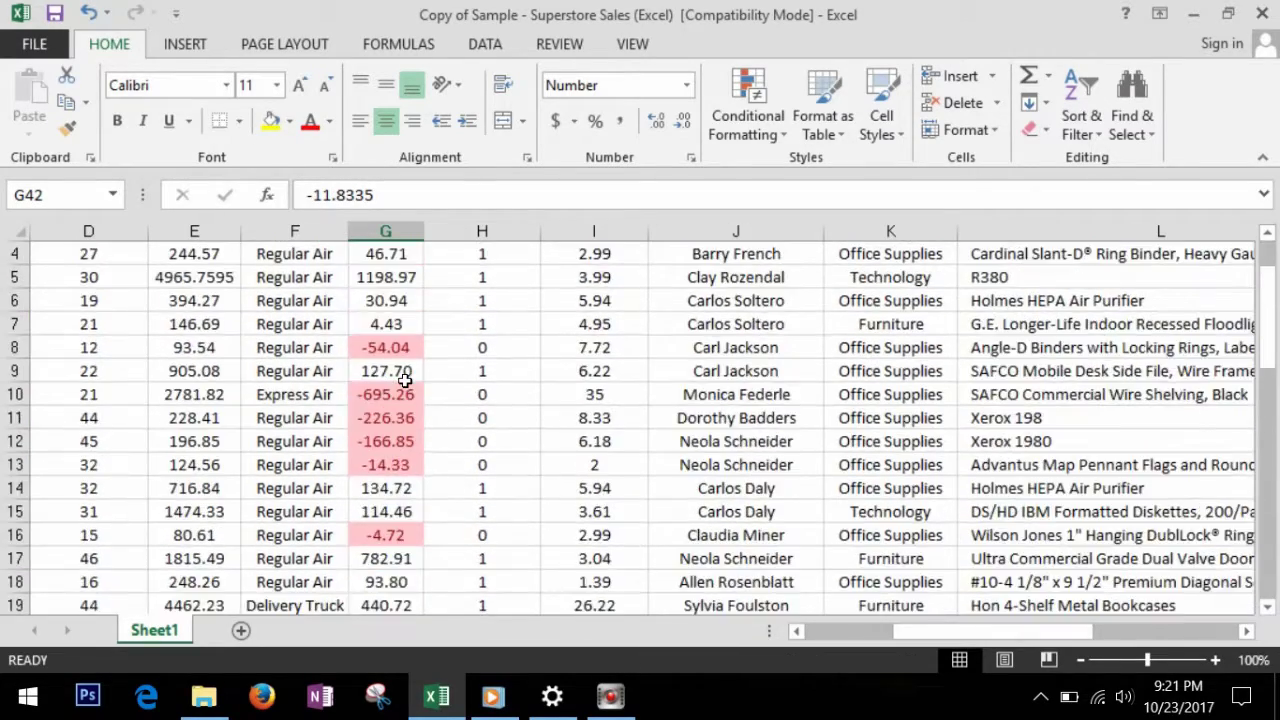
scroll(403, 378, up, 1)
click(401, 292)
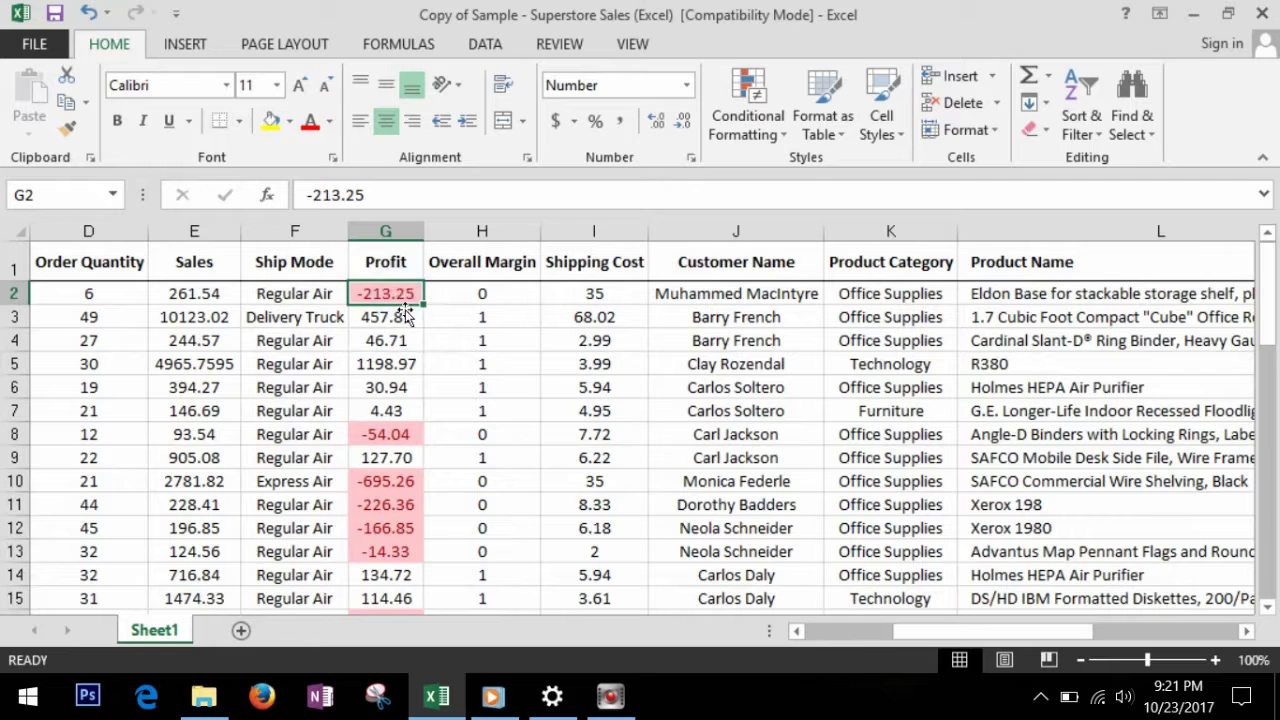
click(402, 342)
click(767, 123)
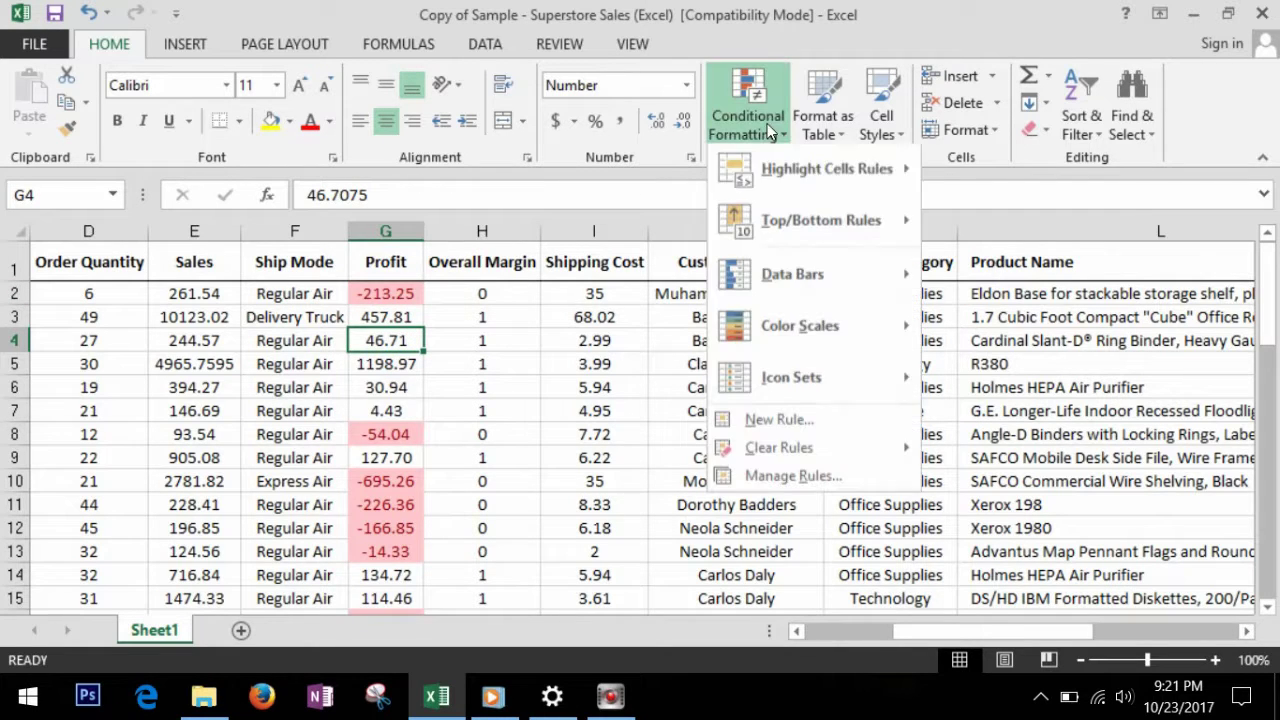
mouse_move(861, 172)
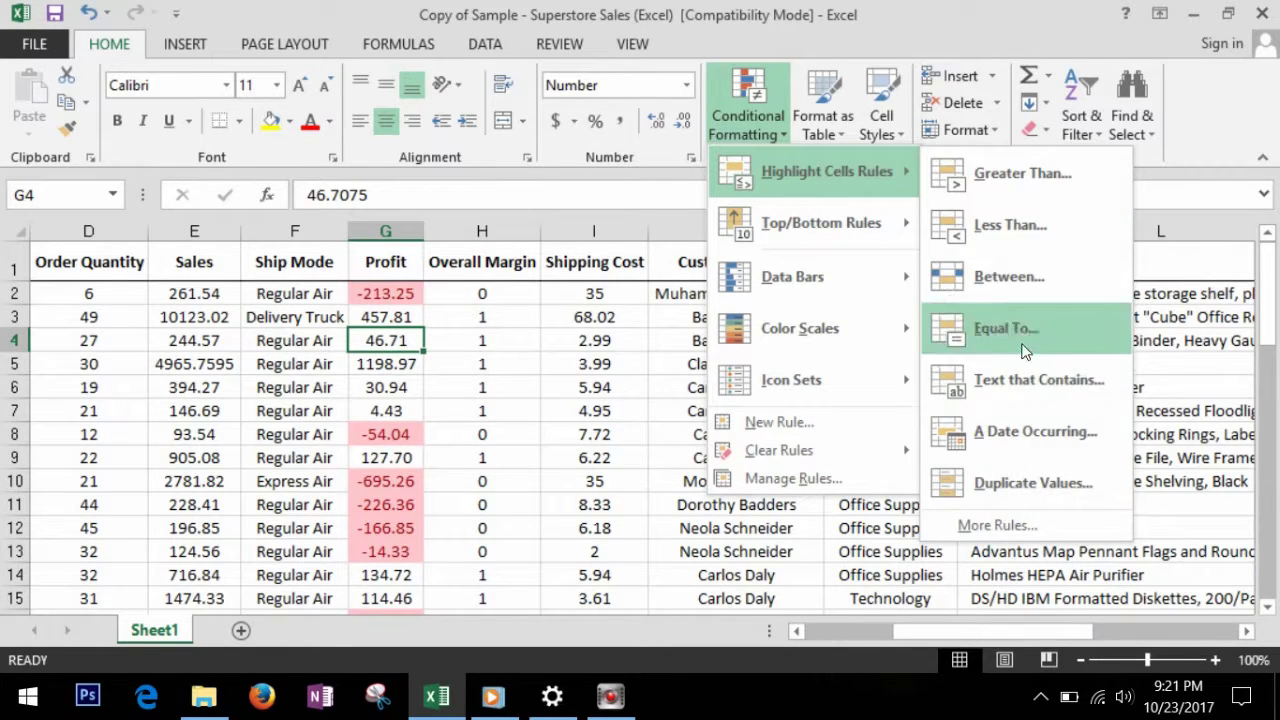
click(486, 343)
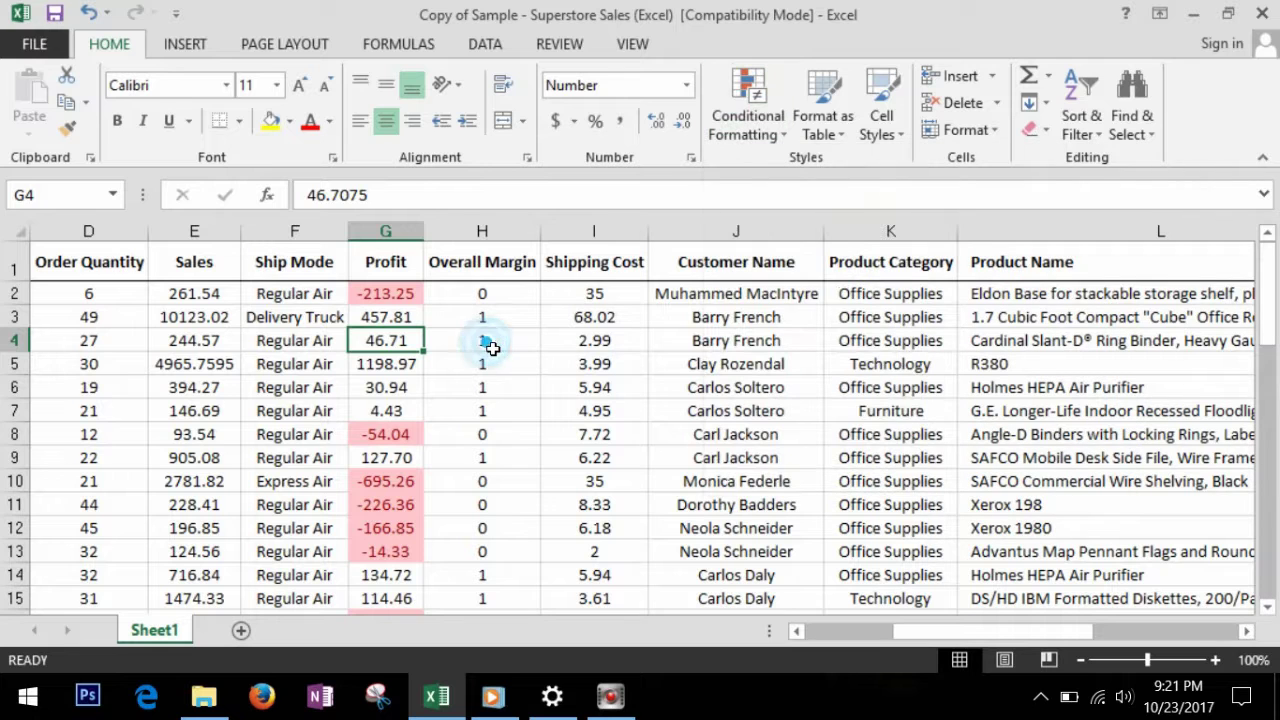
click(490, 346)
Examine the Order Priority column and the priority levels it contains
click(108, 345)
key(Left)
key(Left)
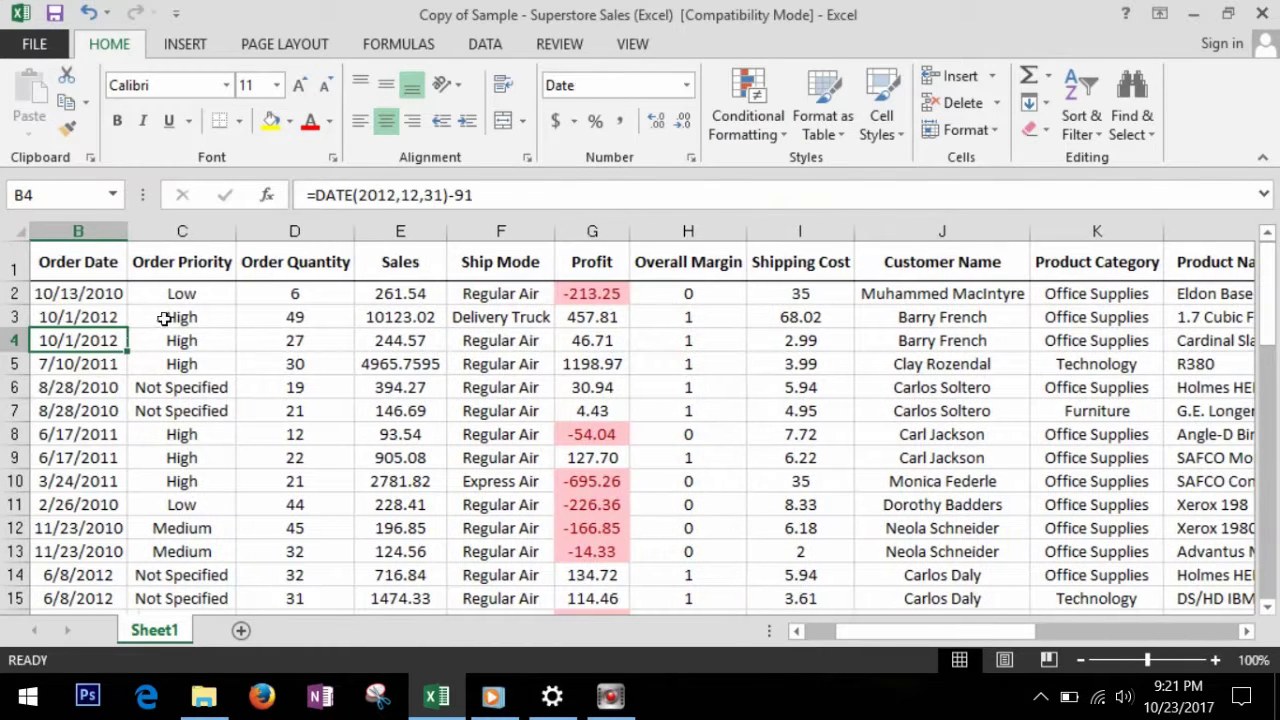
click(196, 296)
click(214, 258)
key(ctrl+shift+Down)
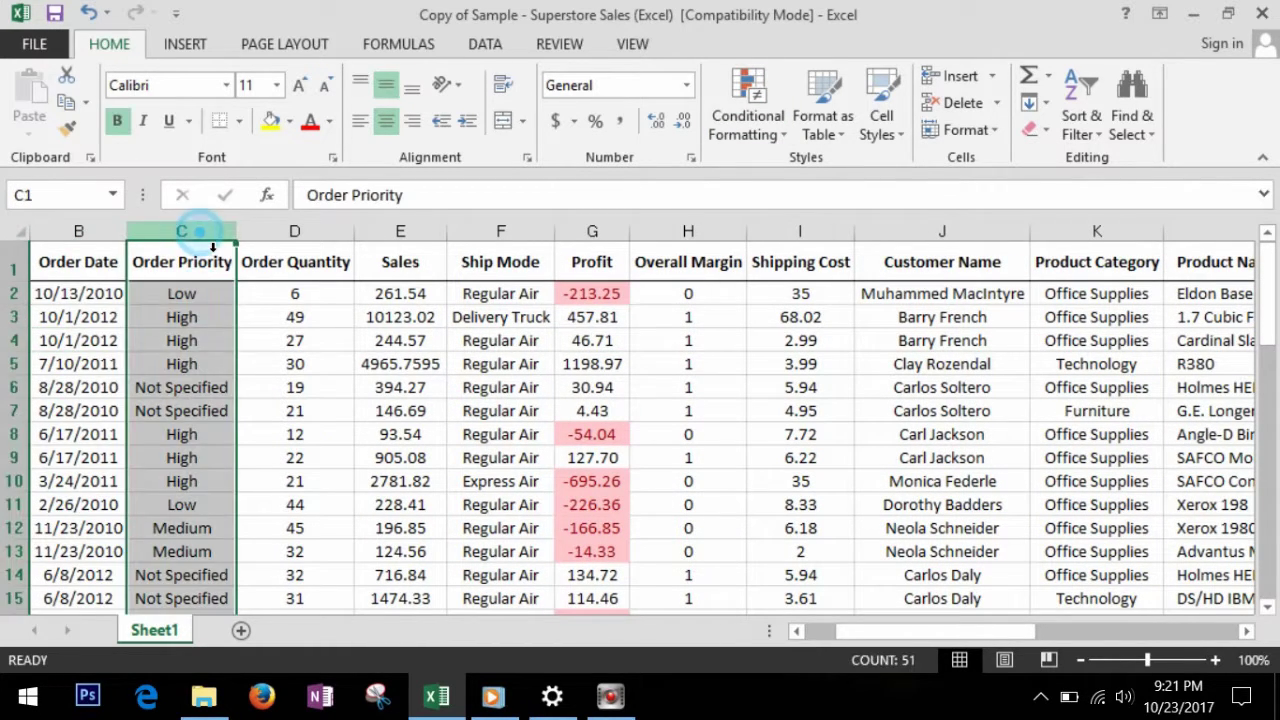
click(205, 482)
scroll(208, 415, down, 2)
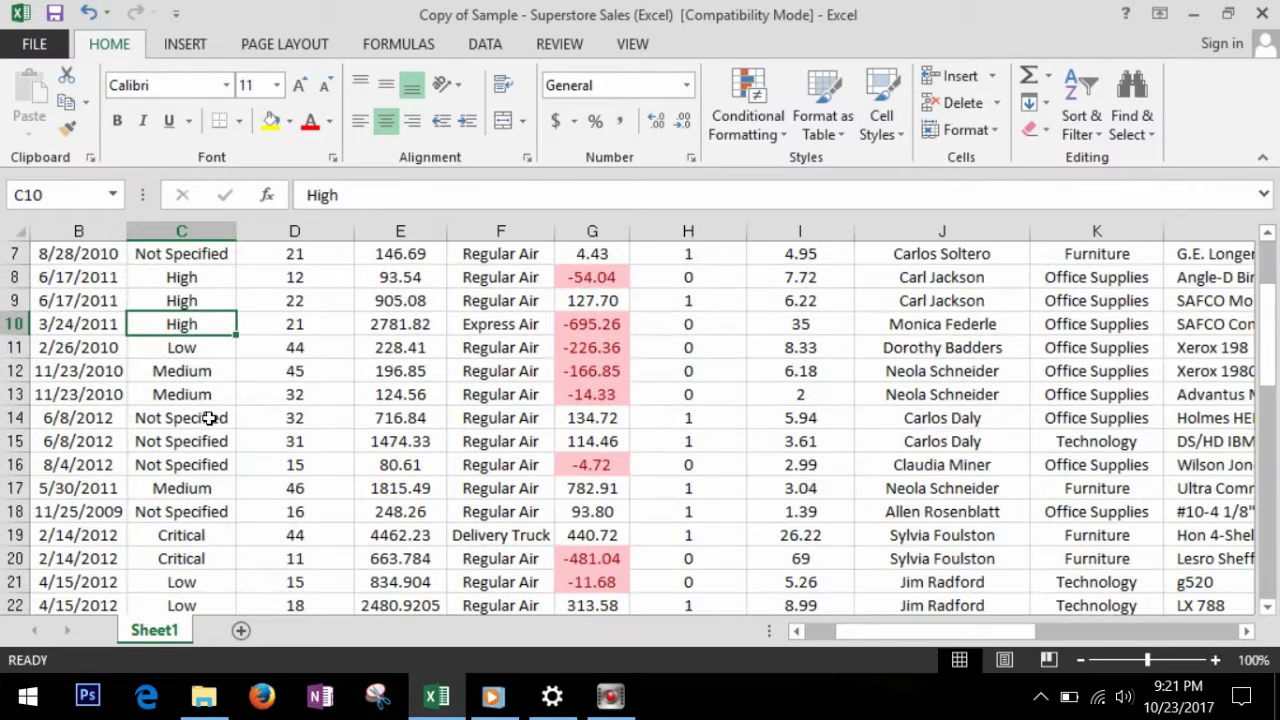
click(195, 254)
scroll(205, 290, up, 2)
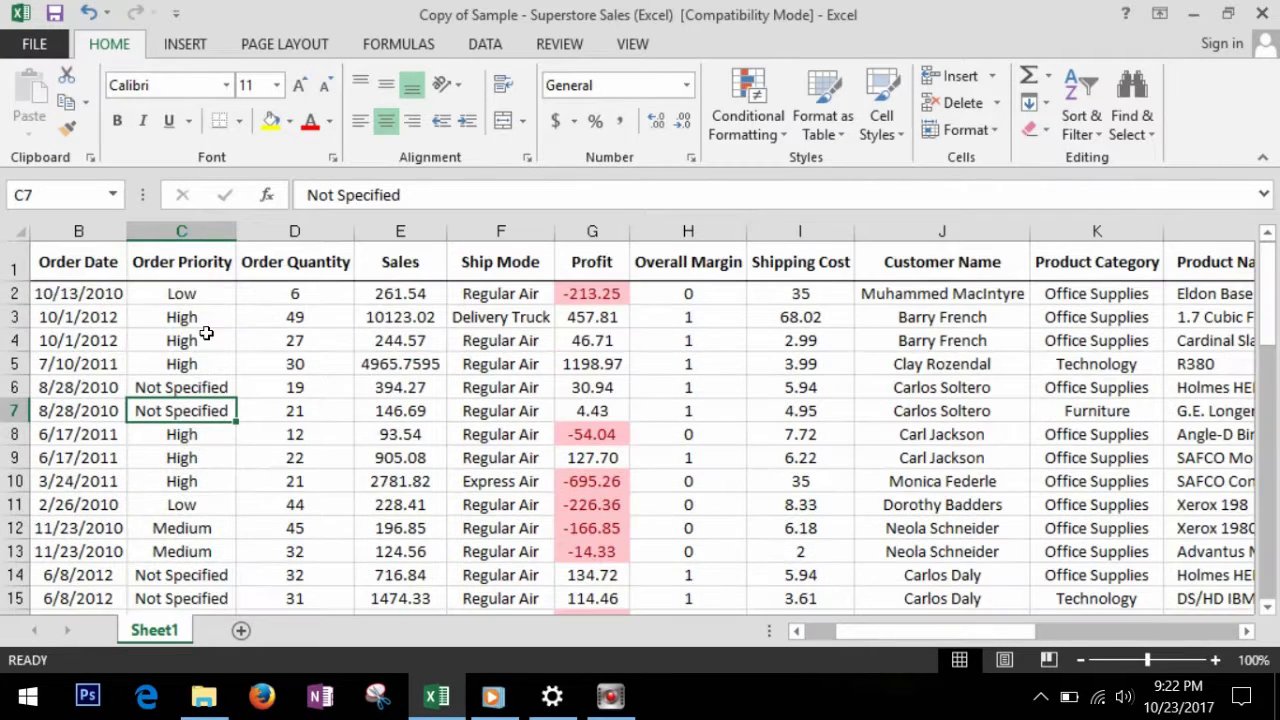
Highlight the Order Priority cells in C2:C51 containing the text of C37 (Critical) with Light Red Fill with Dark Red Text
click(204, 296)
key(ctrl+shift+Down)
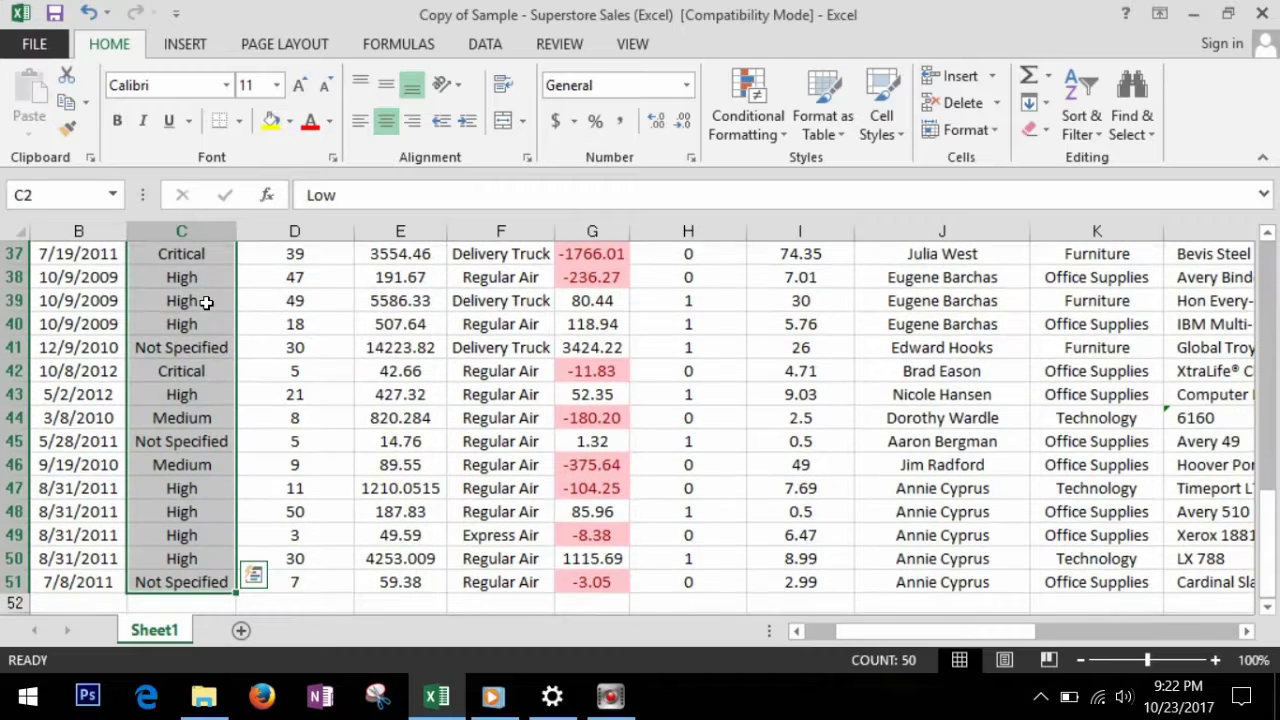
click(785, 138)
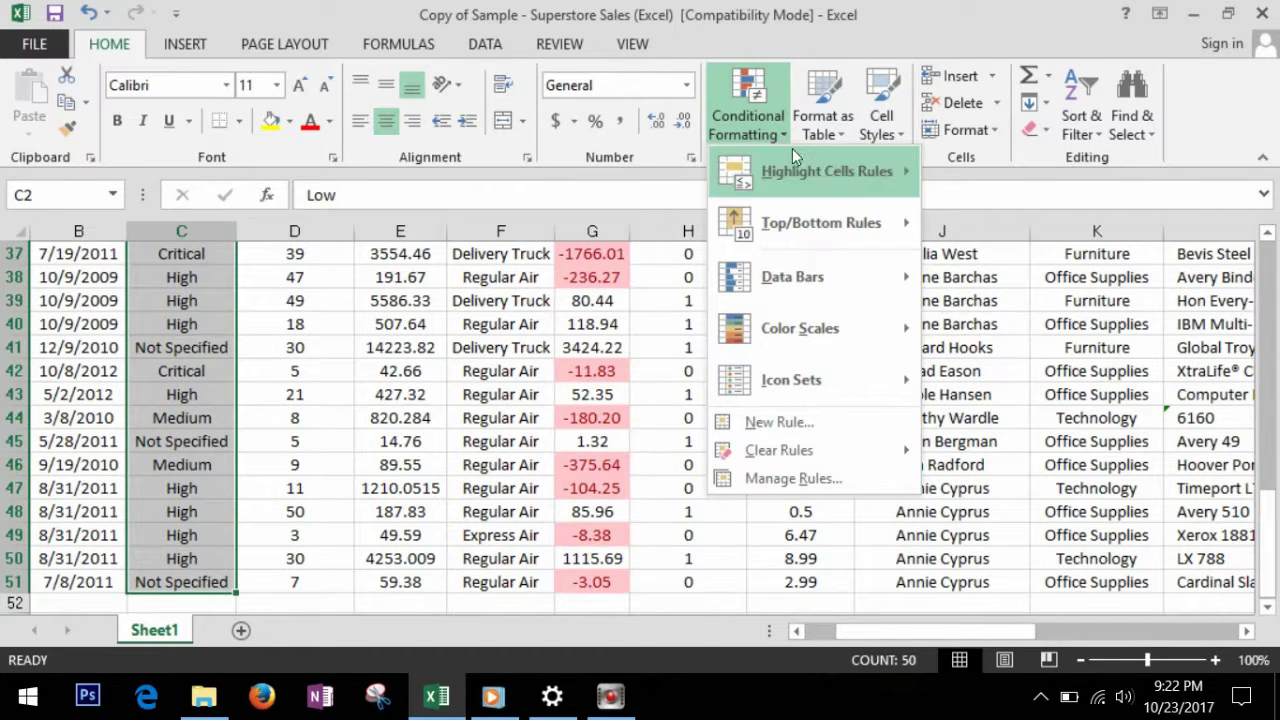
mouse_move(828, 172)
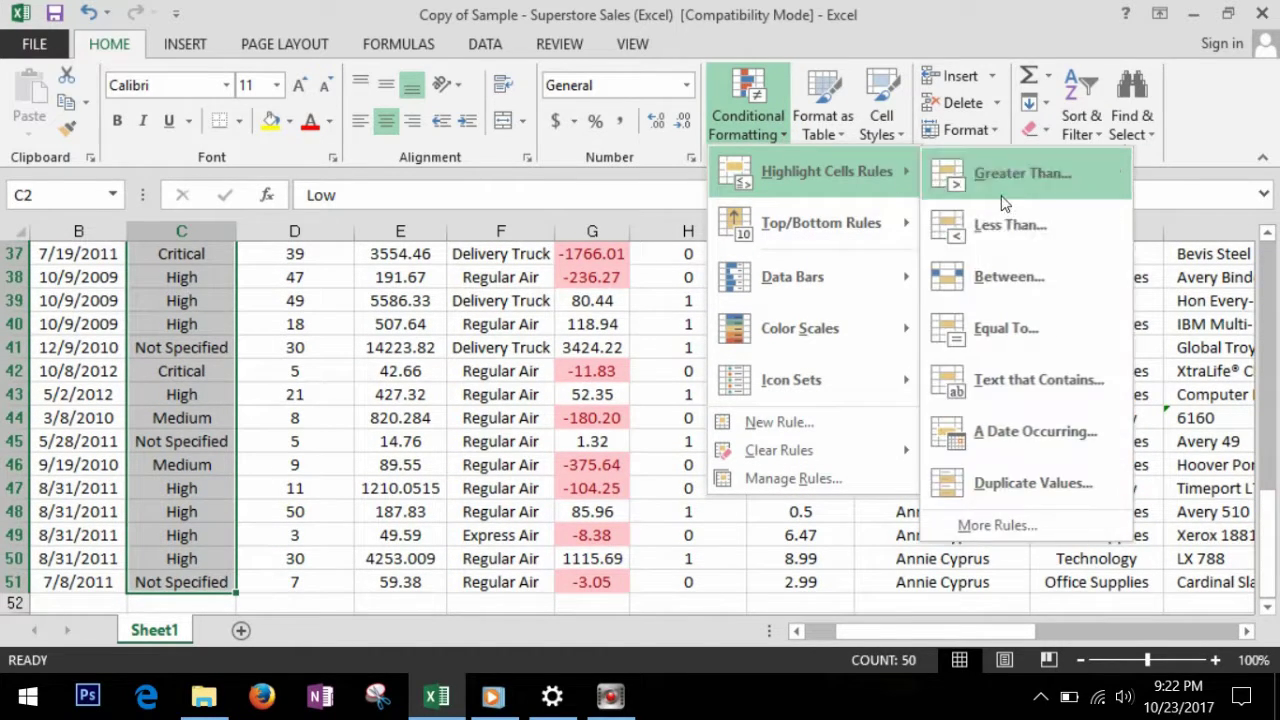
click(1052, 382)
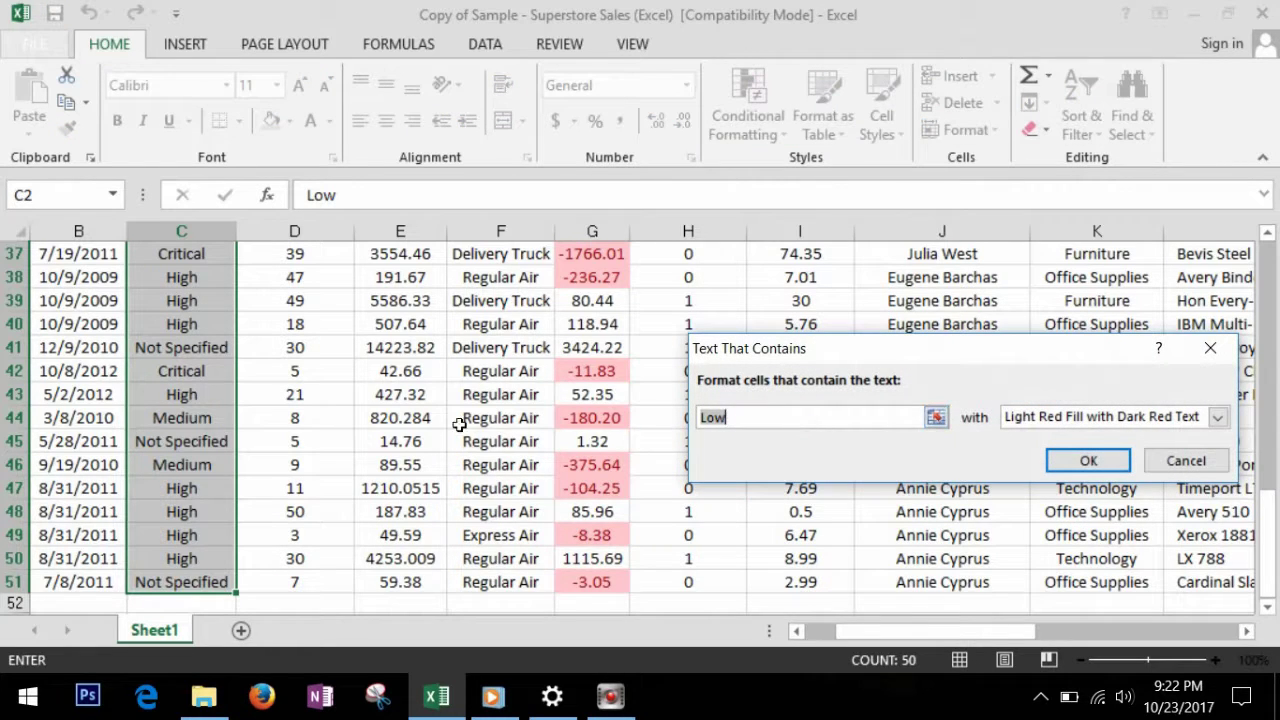
click(215, 264)
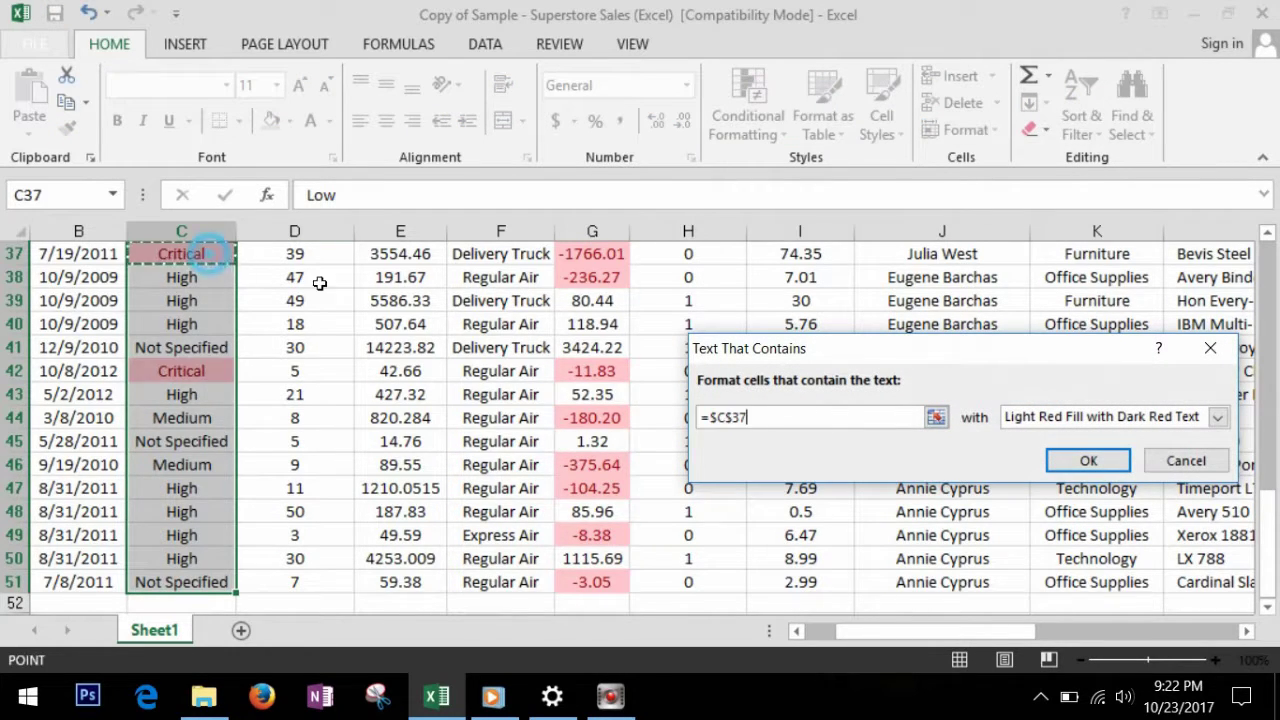
click(1088, 460)
Check the Critical highlighting through the Order Priority column and look over the Order Quantity values
click(210, 372)
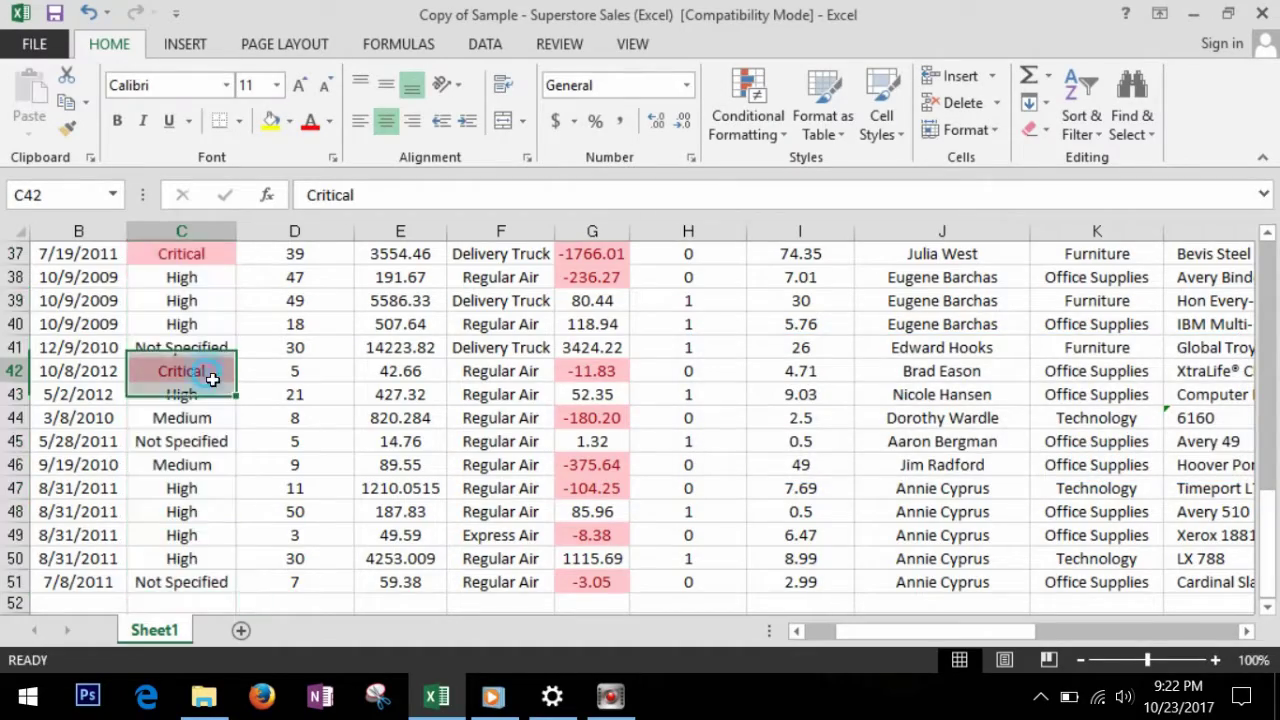
scroll(225, 380, up, 4)
scroll(225, 380, up, 7)
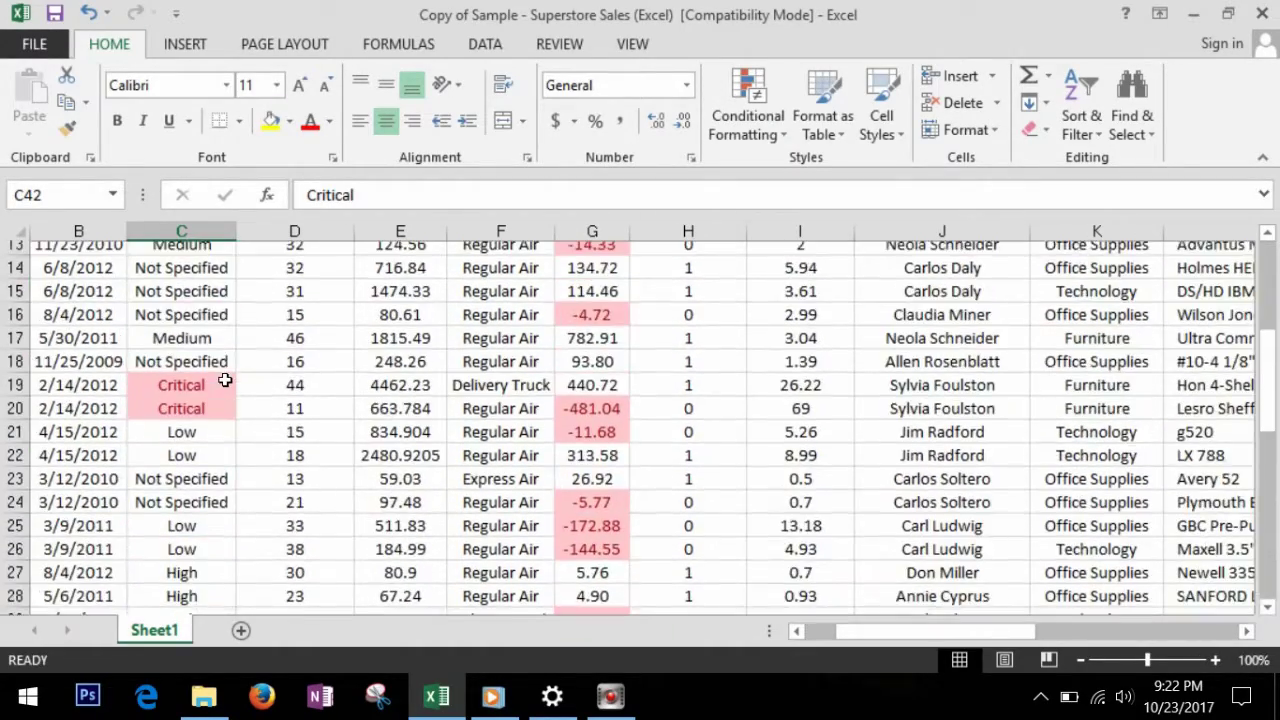
scroll(206, 336, up, 1)
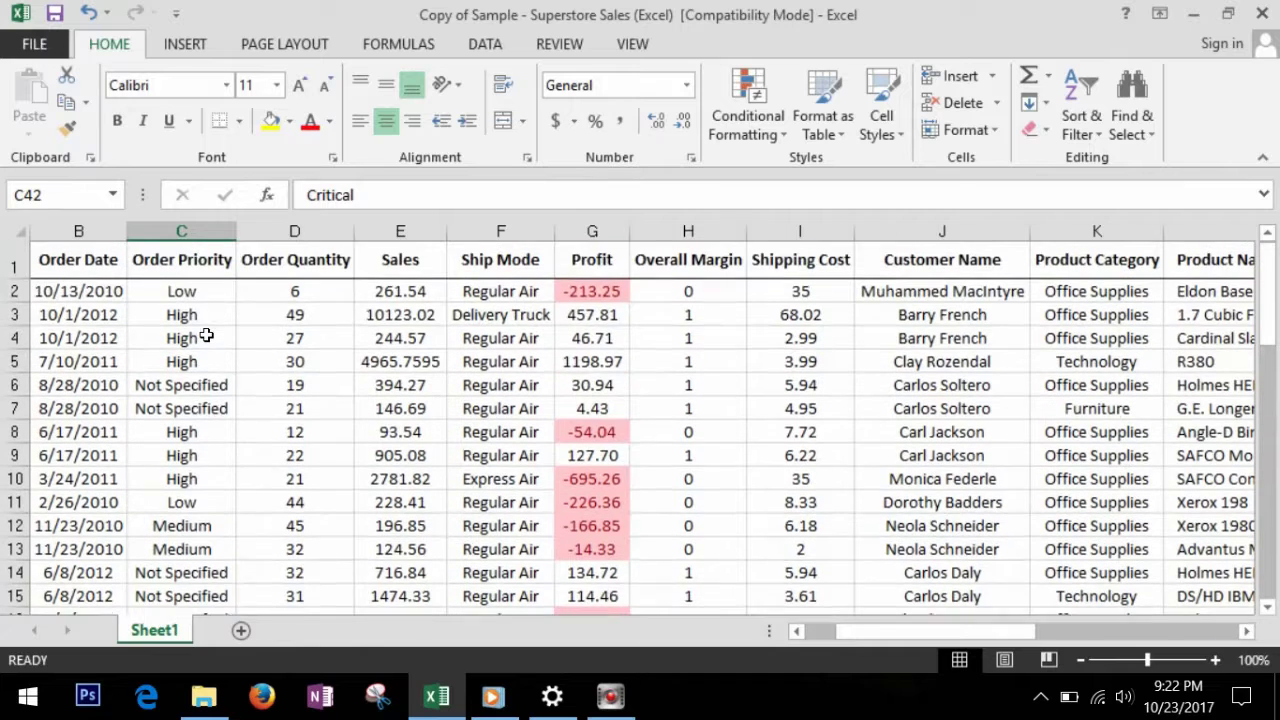
click(497, 350)
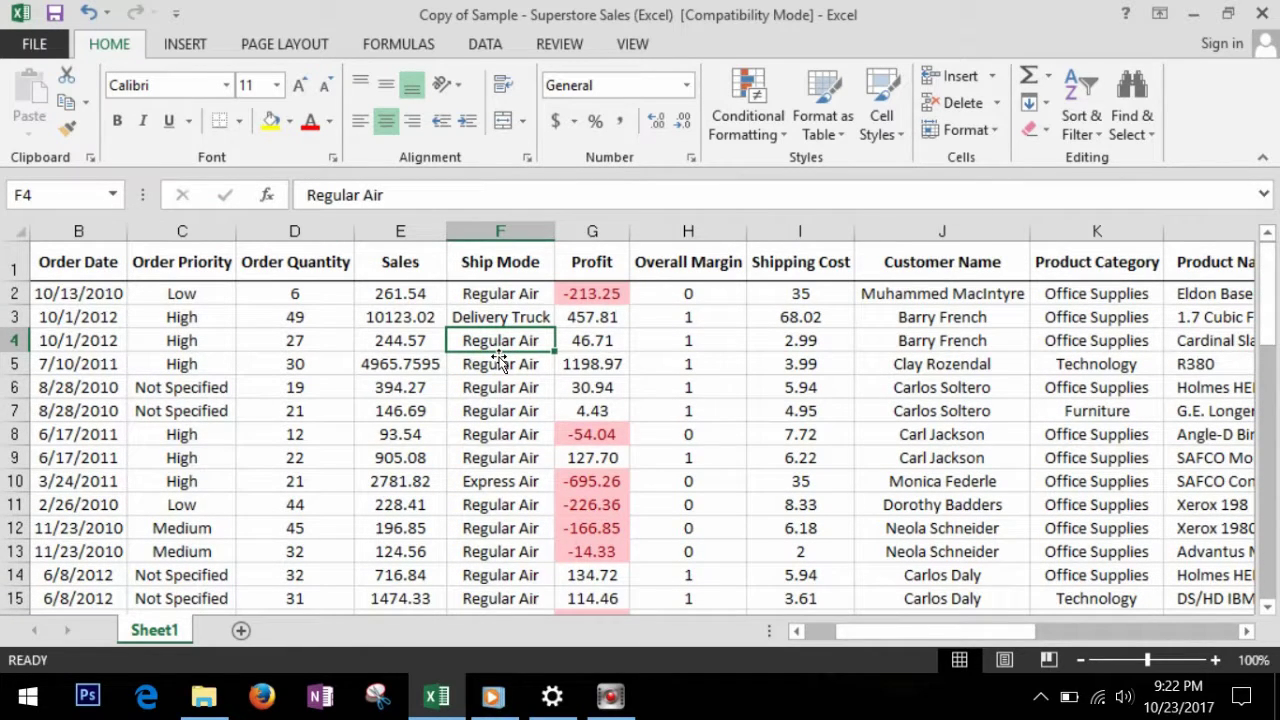
click(310, 300)
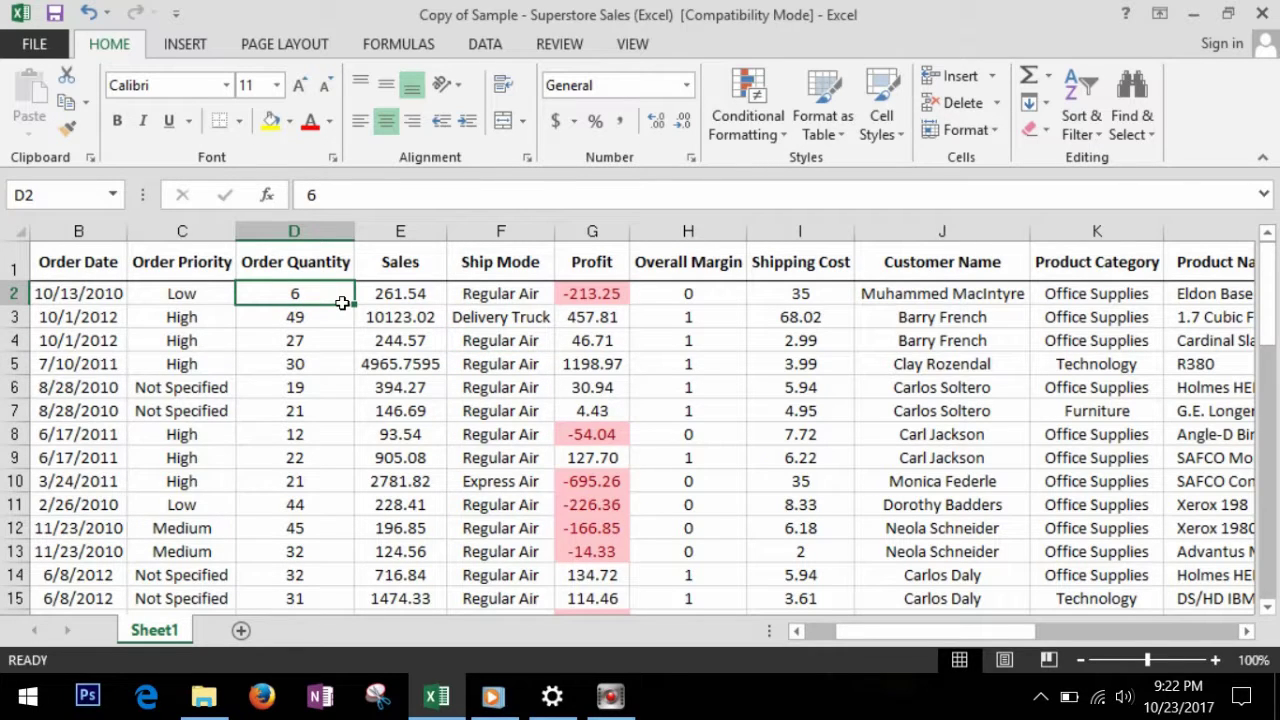
click(335, 362)
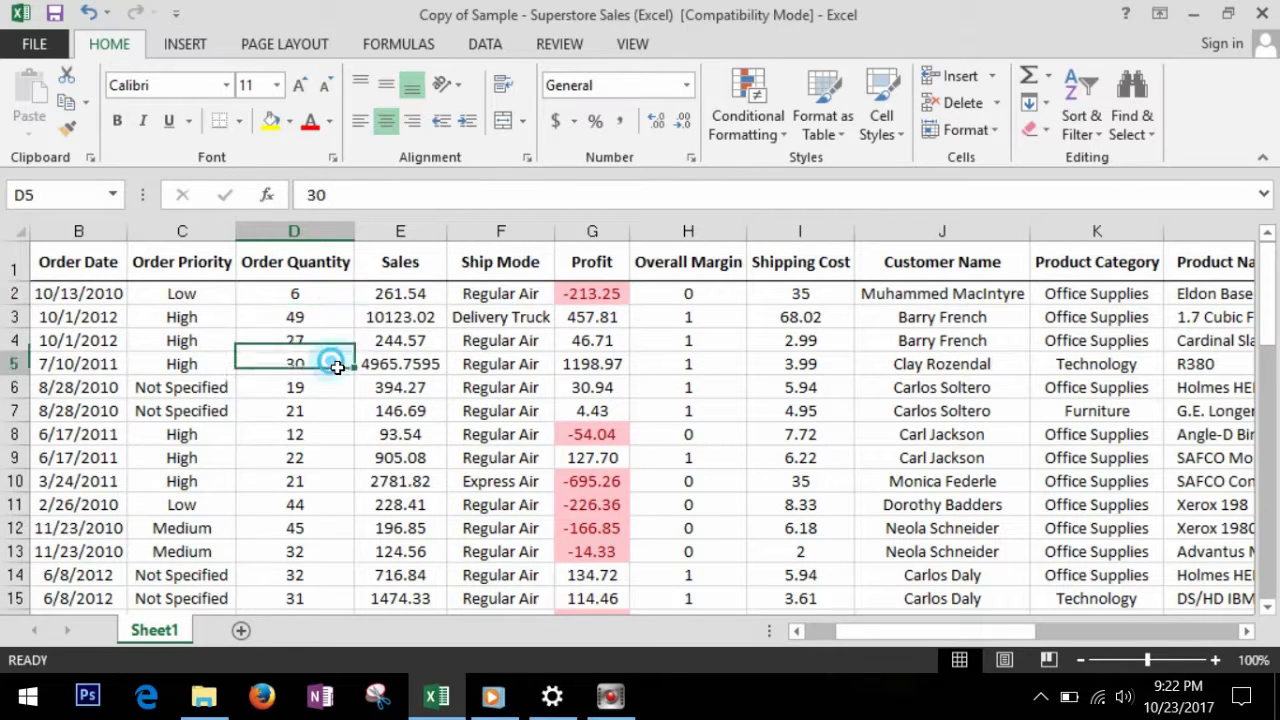
Highlight the Order Quantity values in D2:D51 that are between 20 and 30 with Light Red Fill with Dark Red Text
click(333, 296)
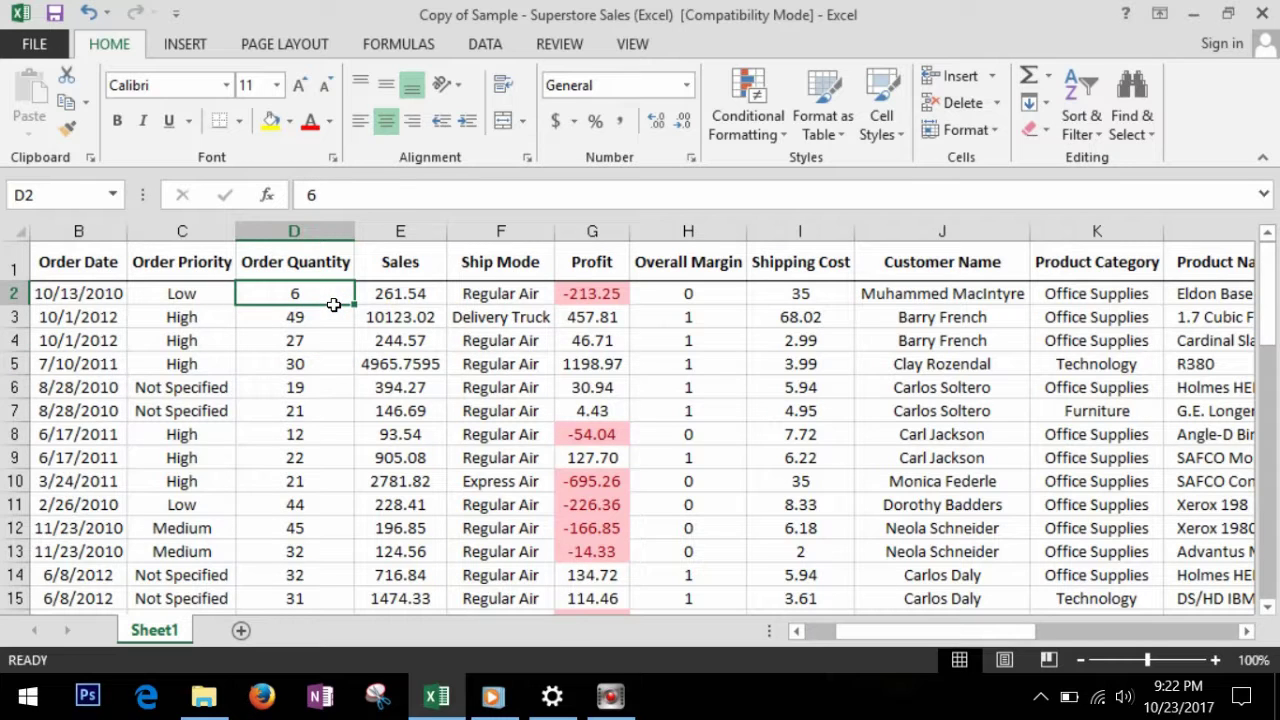
key(ctrl+shift+Down)
click(760, 125)
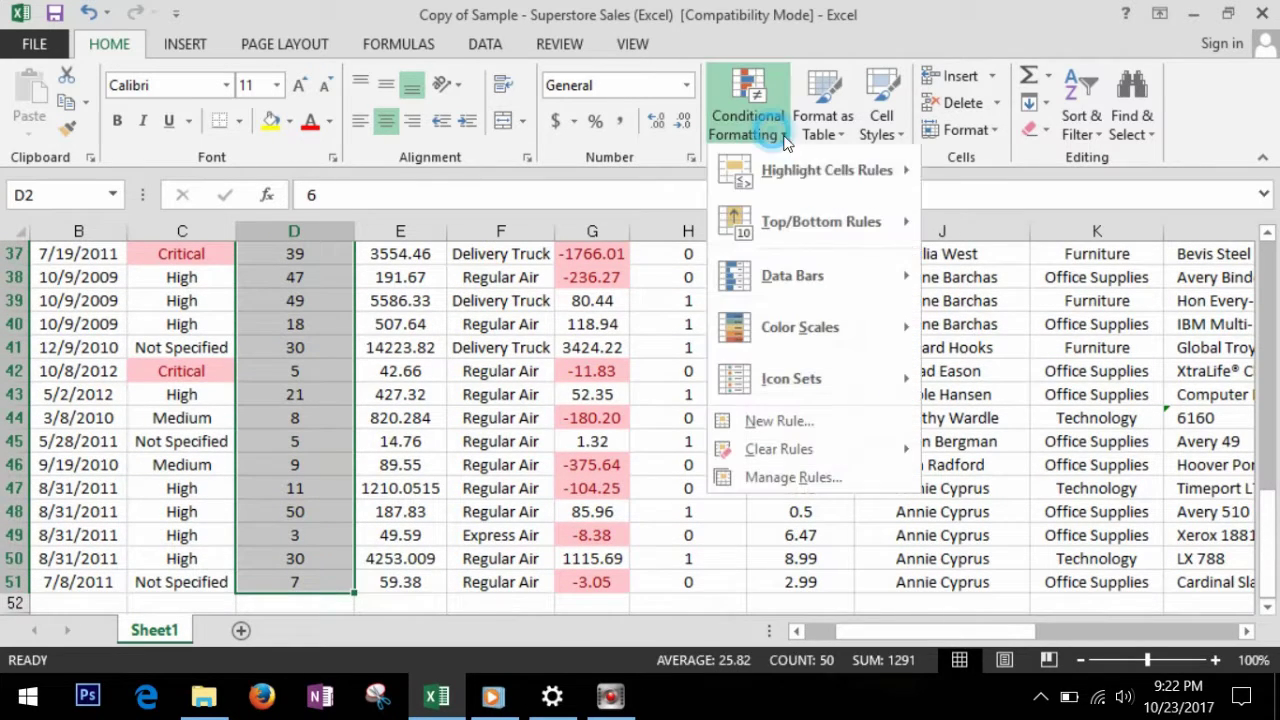
mouse_move(902, 173)
click(1001, 278)
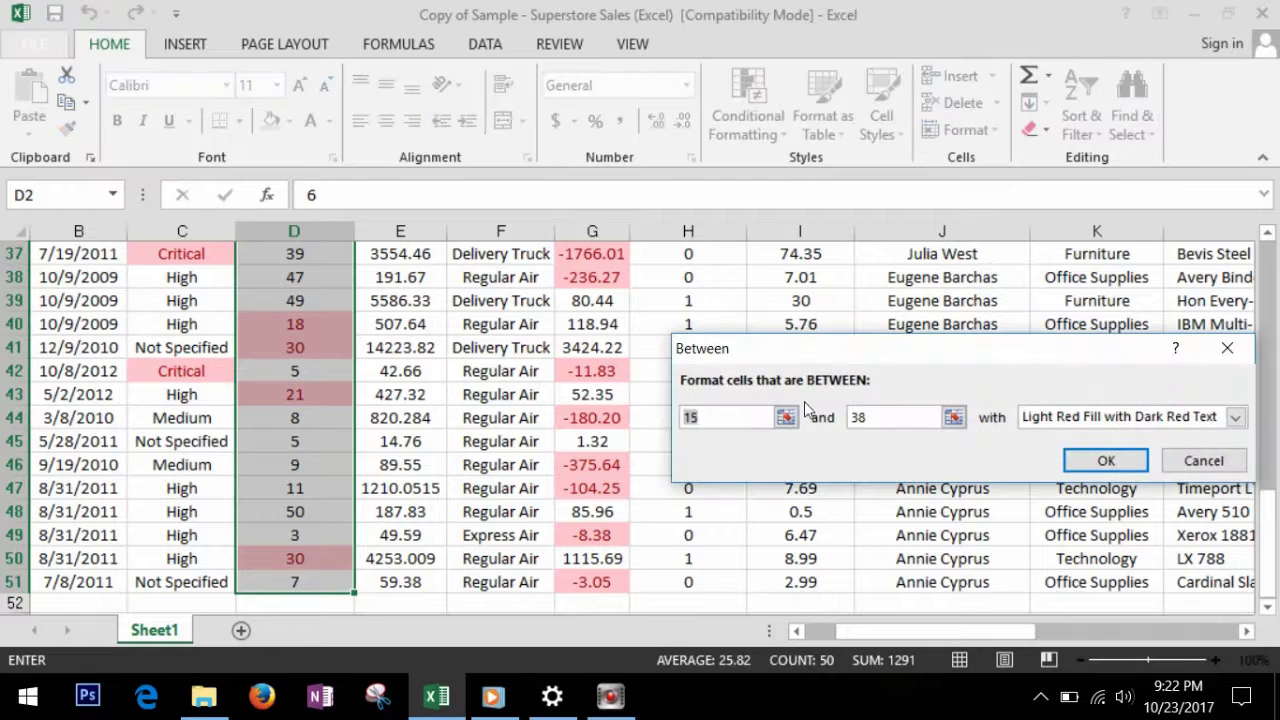
text(20)
key(Tab)
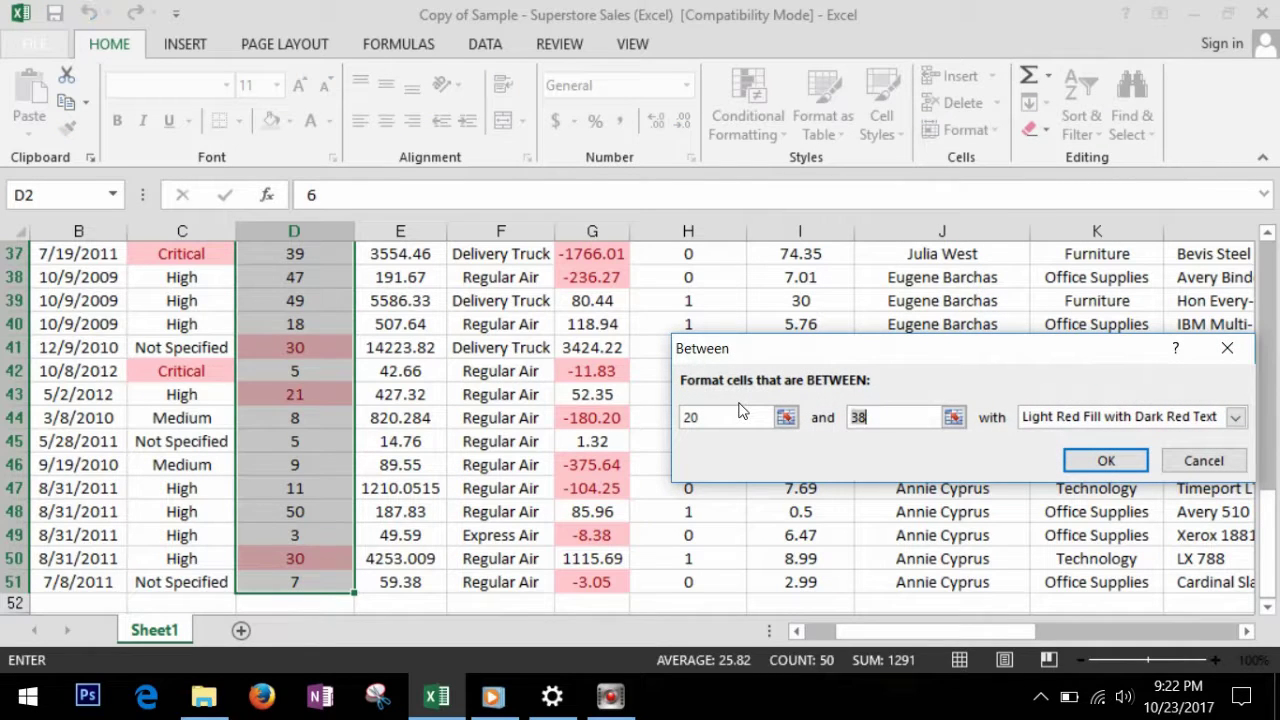
text(30)
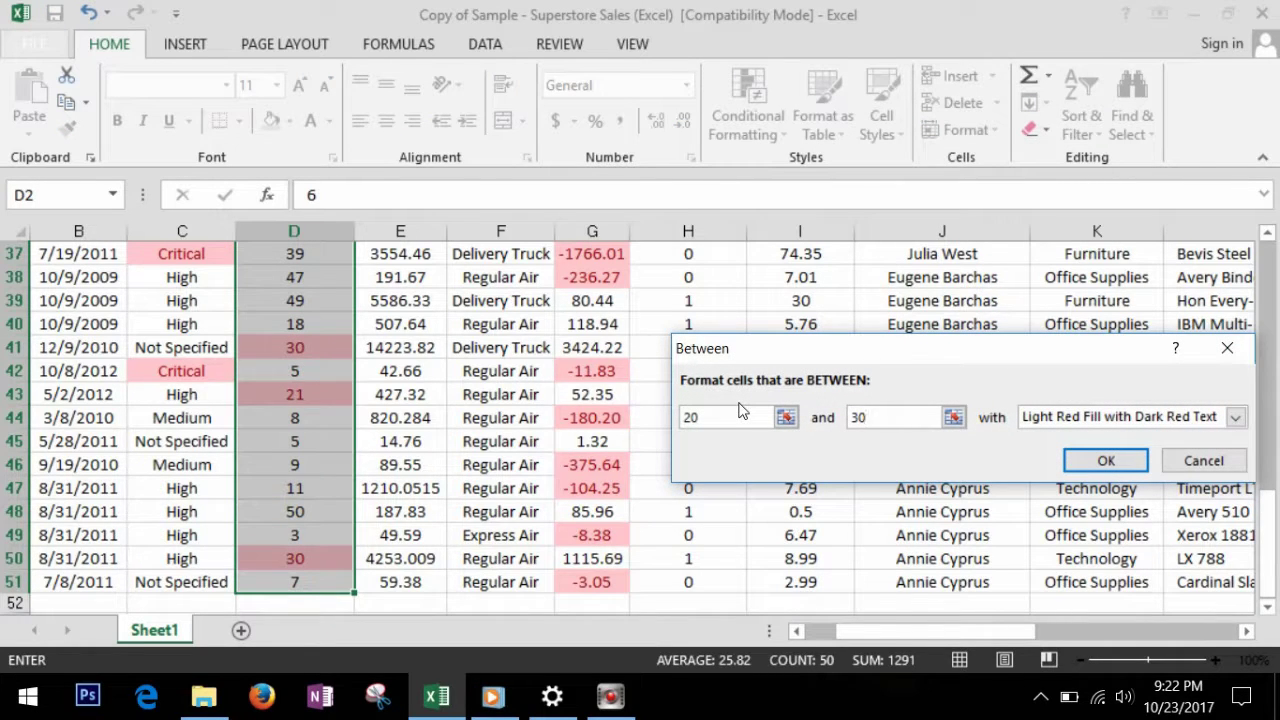
click(1114, 464)
click(320, 442)
scroll(319, 443, up, 6)
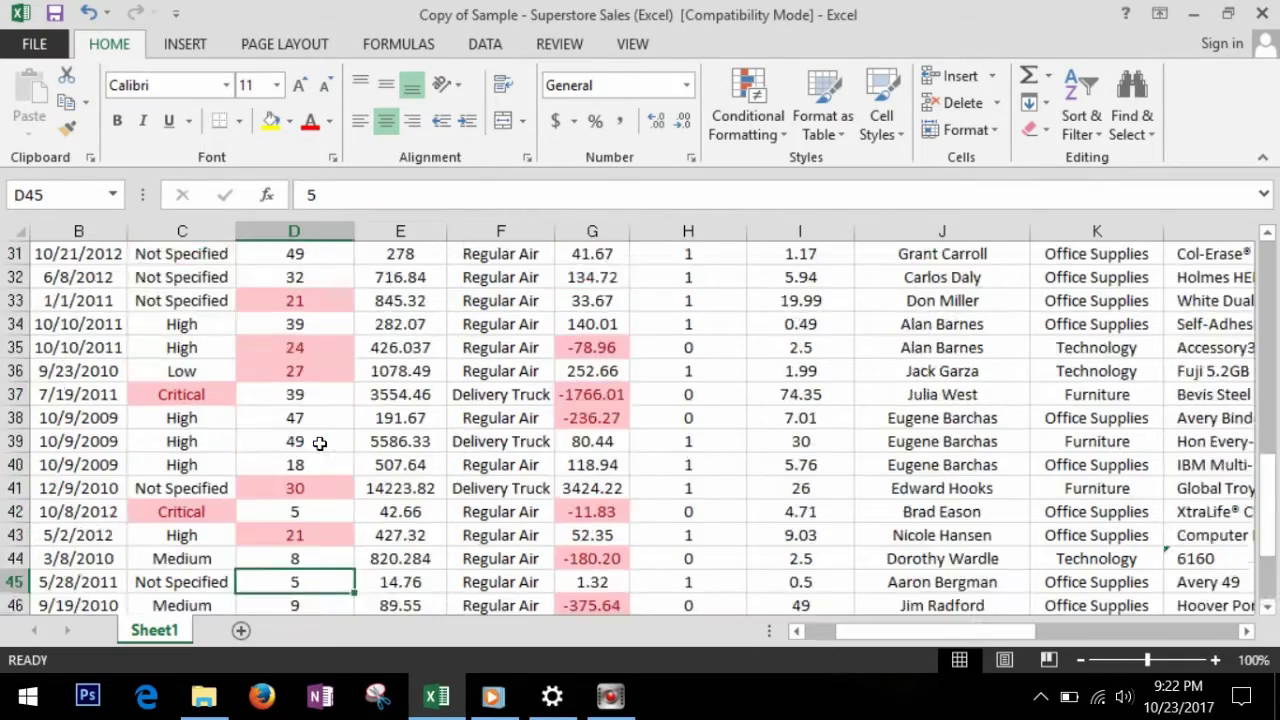
scroll(319, 443, up, 3)
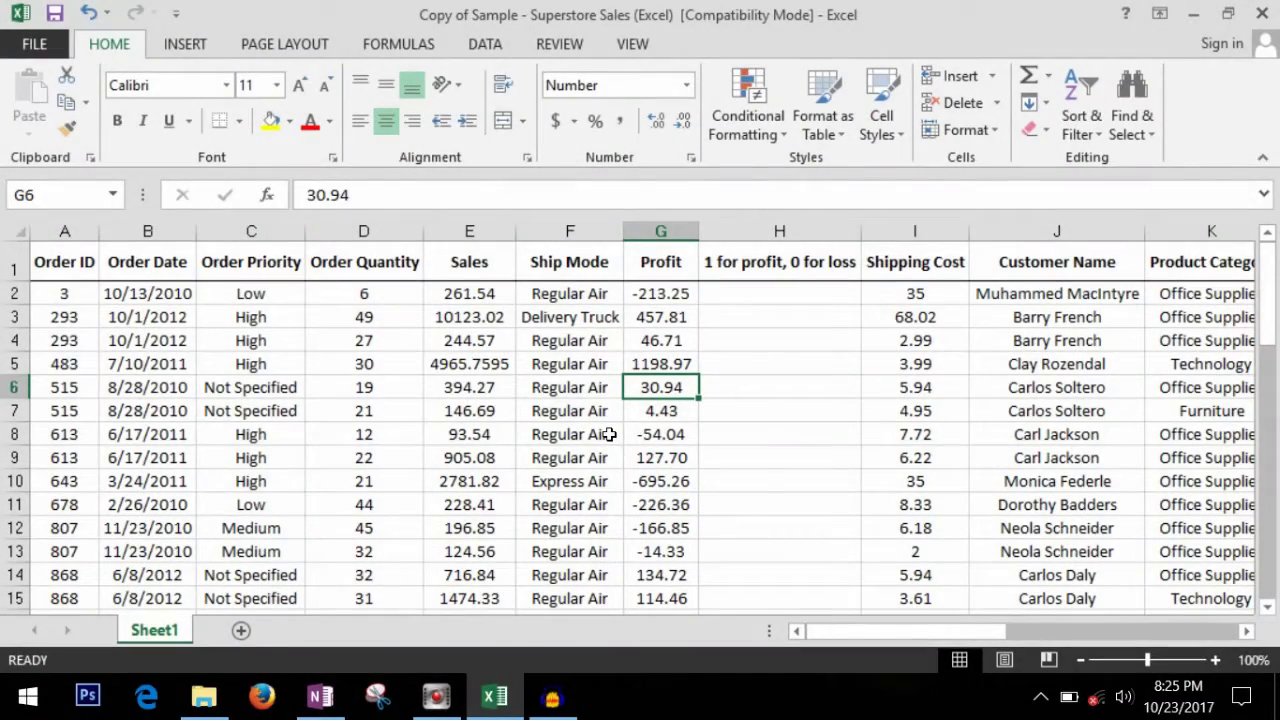
Enter the formula =IF(G2>=0,"1","0") in H2 of the "1 for profit, 0 for loss" column
click(808, 232)
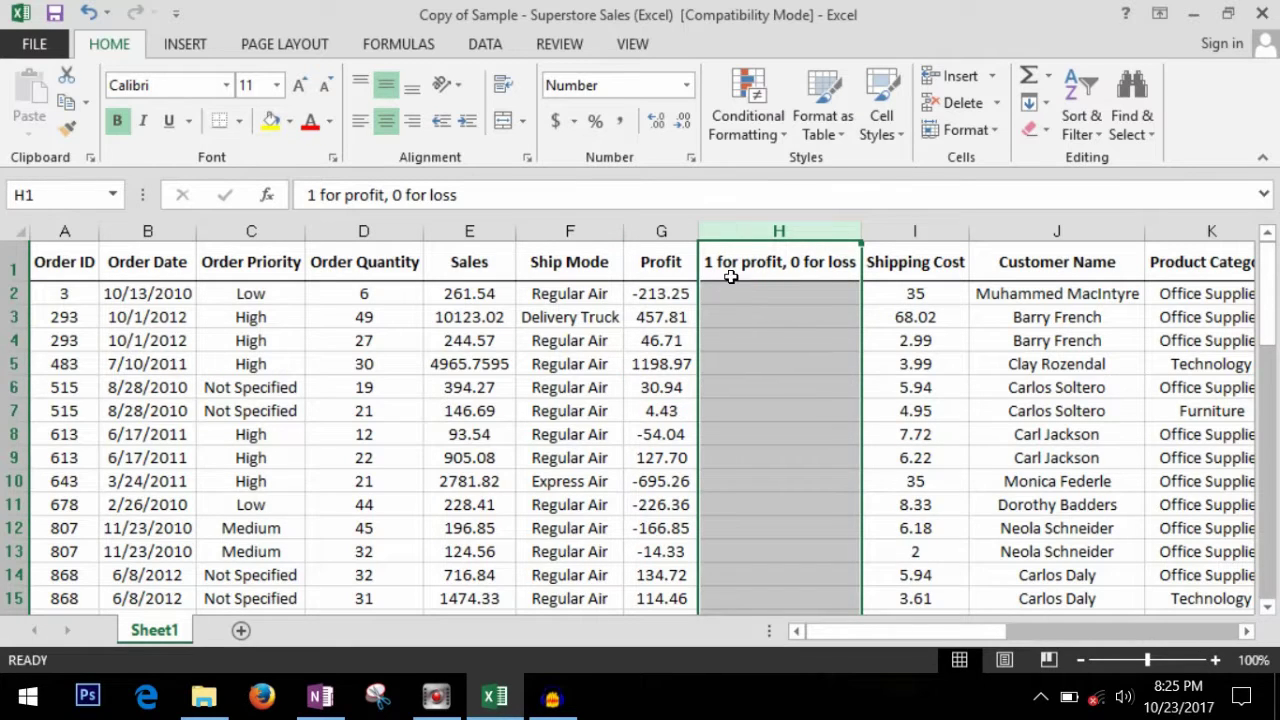
click(822, 301)
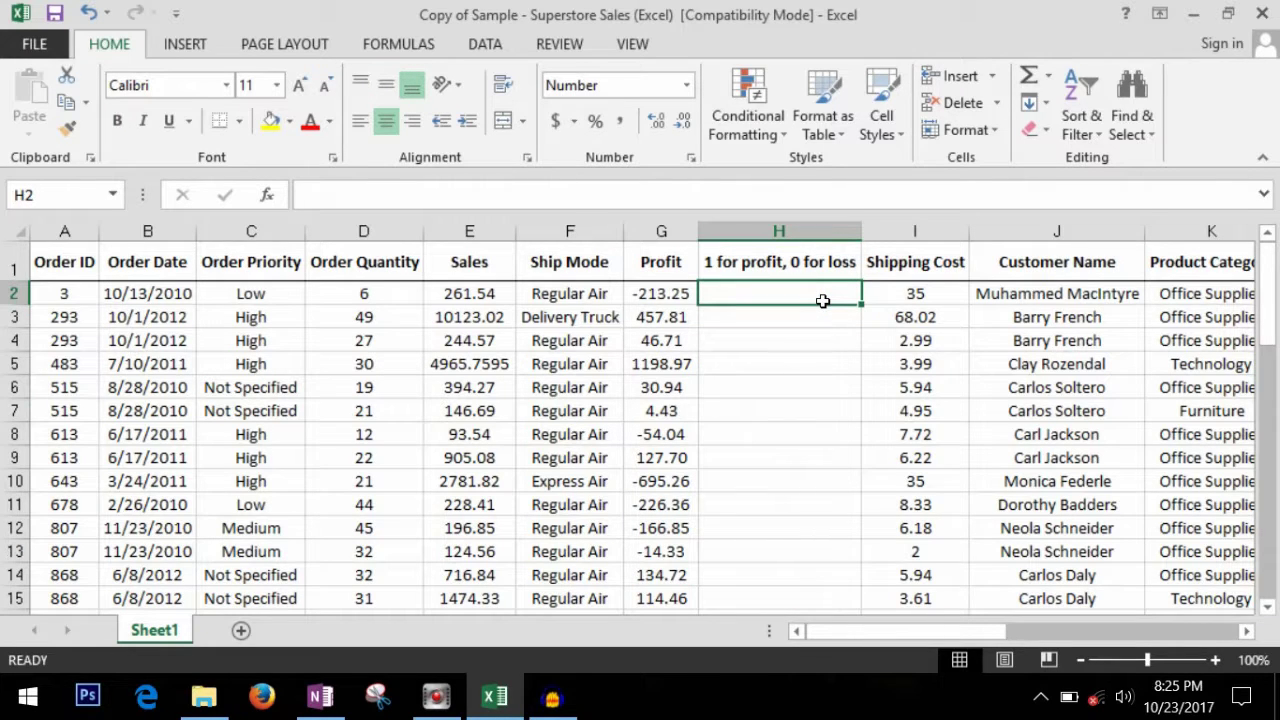
text(=if)
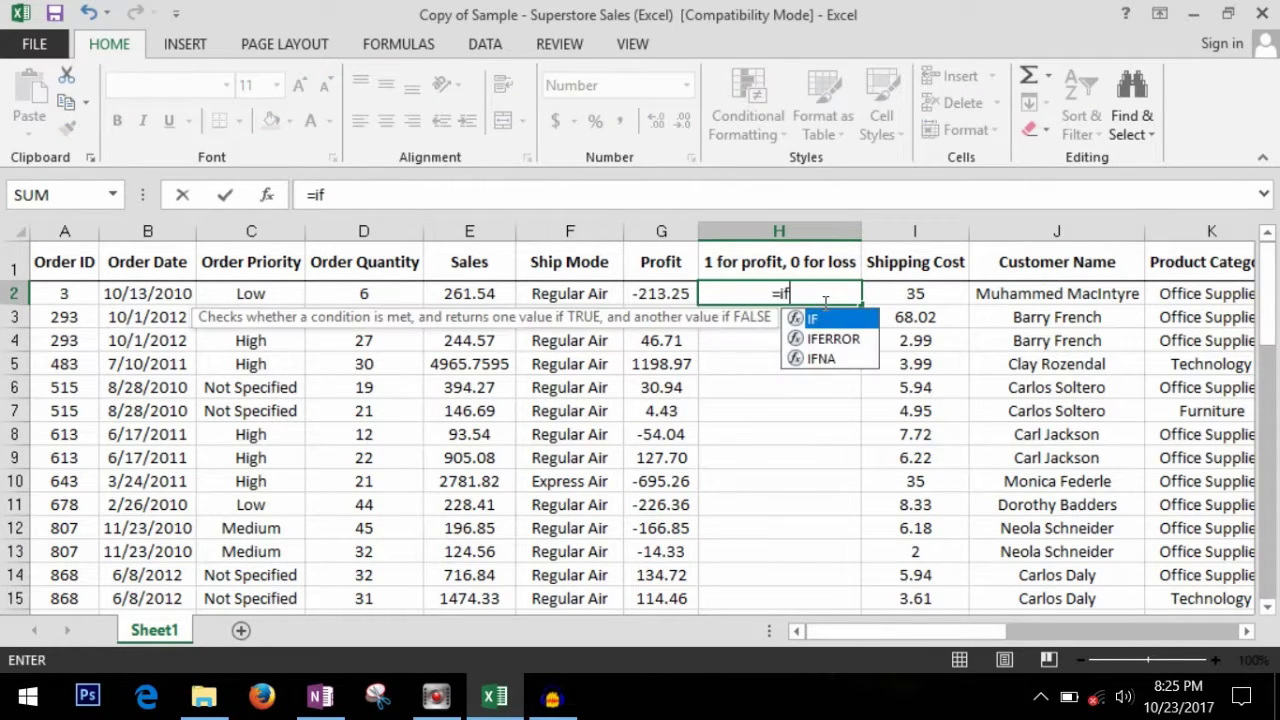
text(()
click(680, 297)
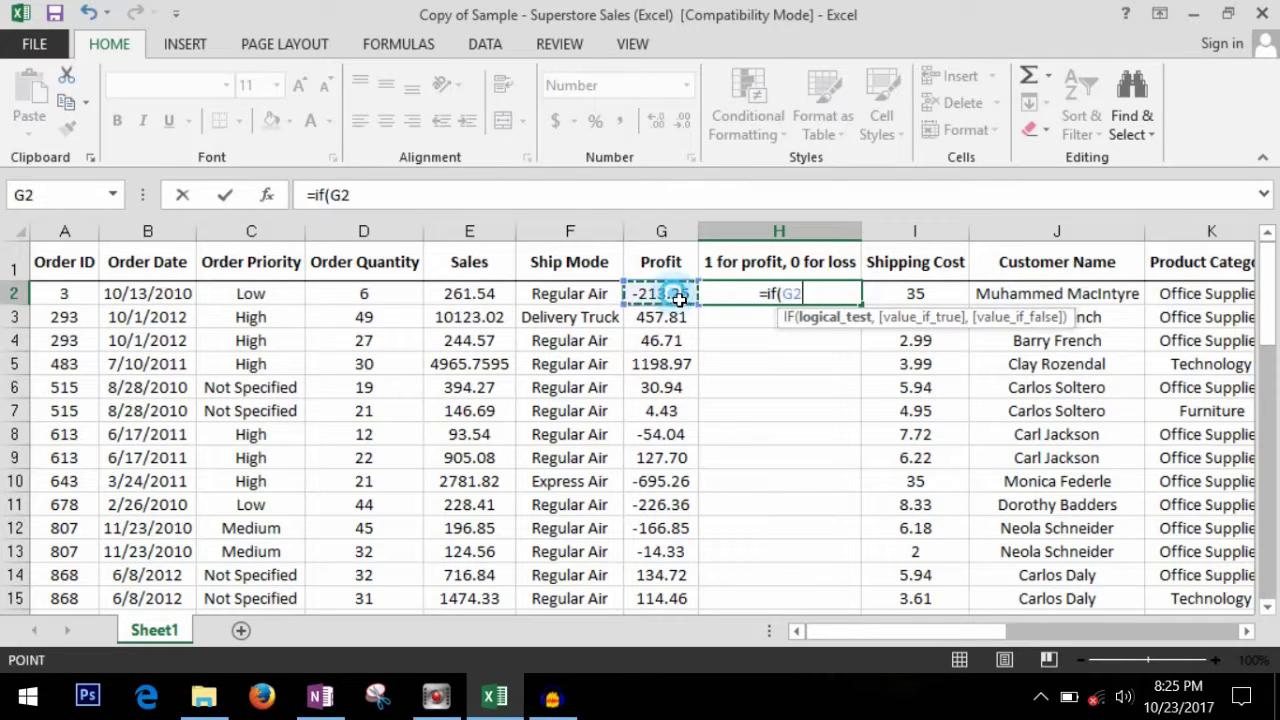
text(>)
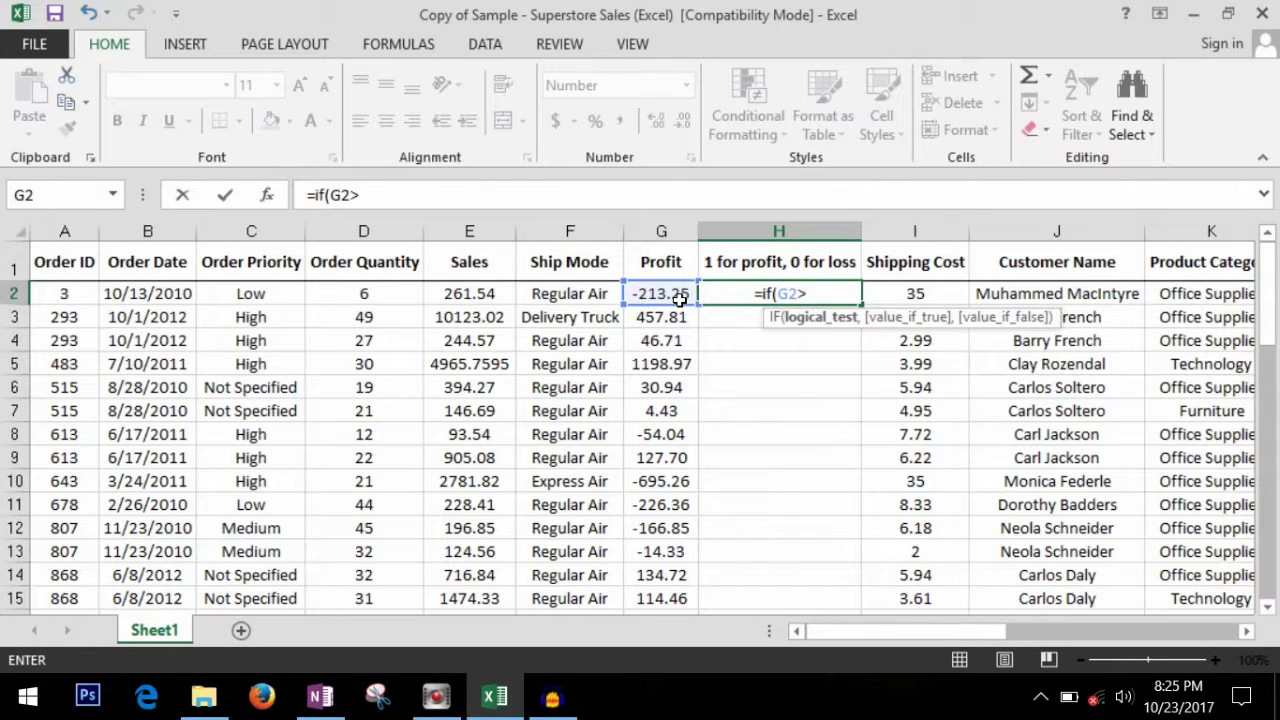
text(=)
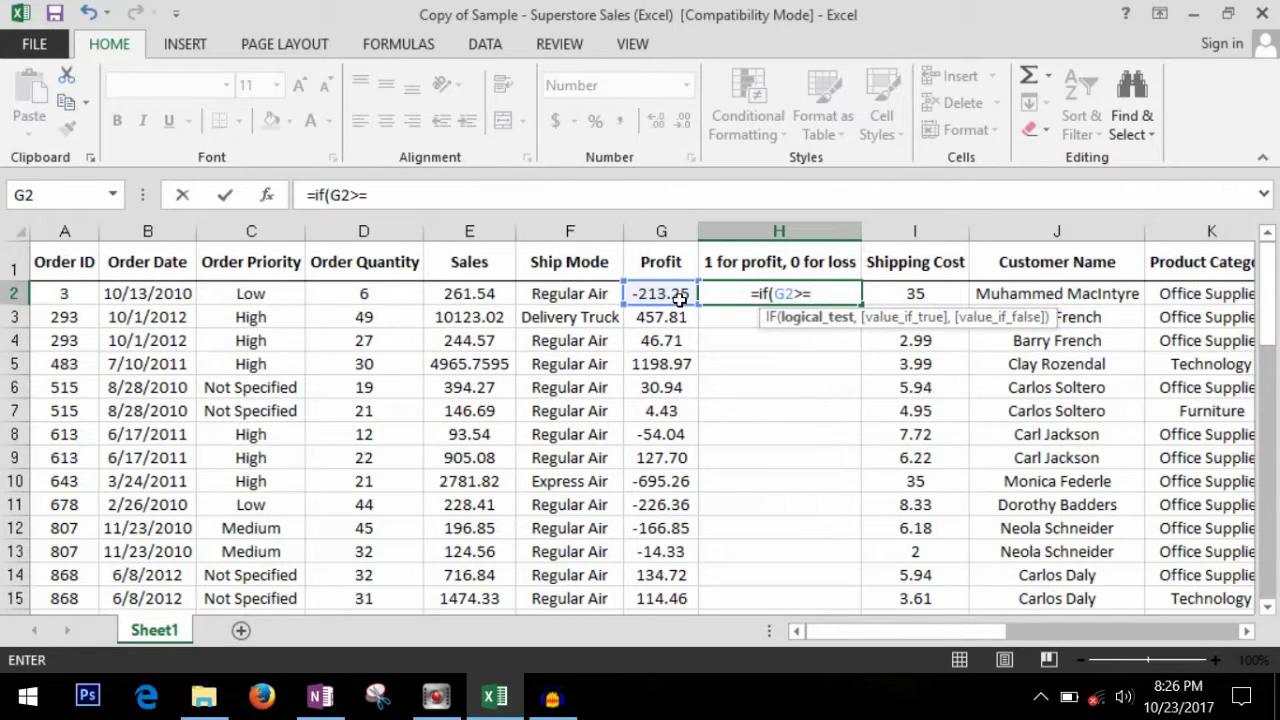
text(0,")
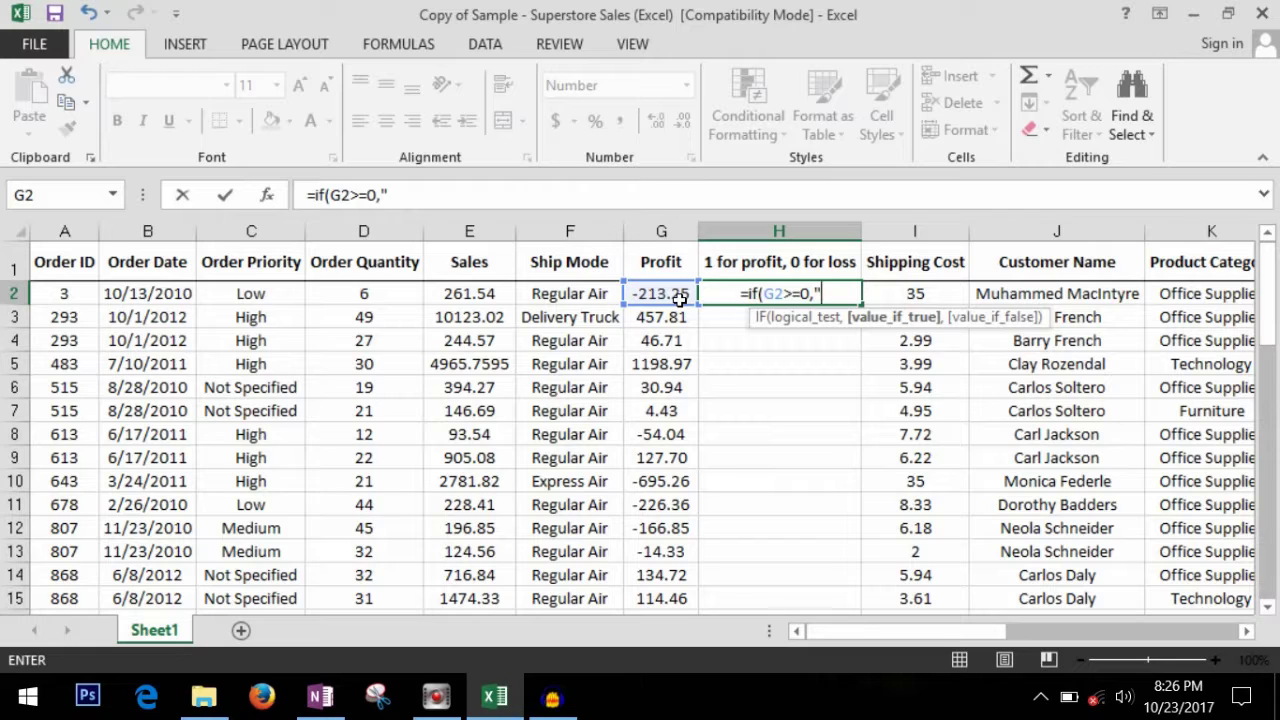
text(1)
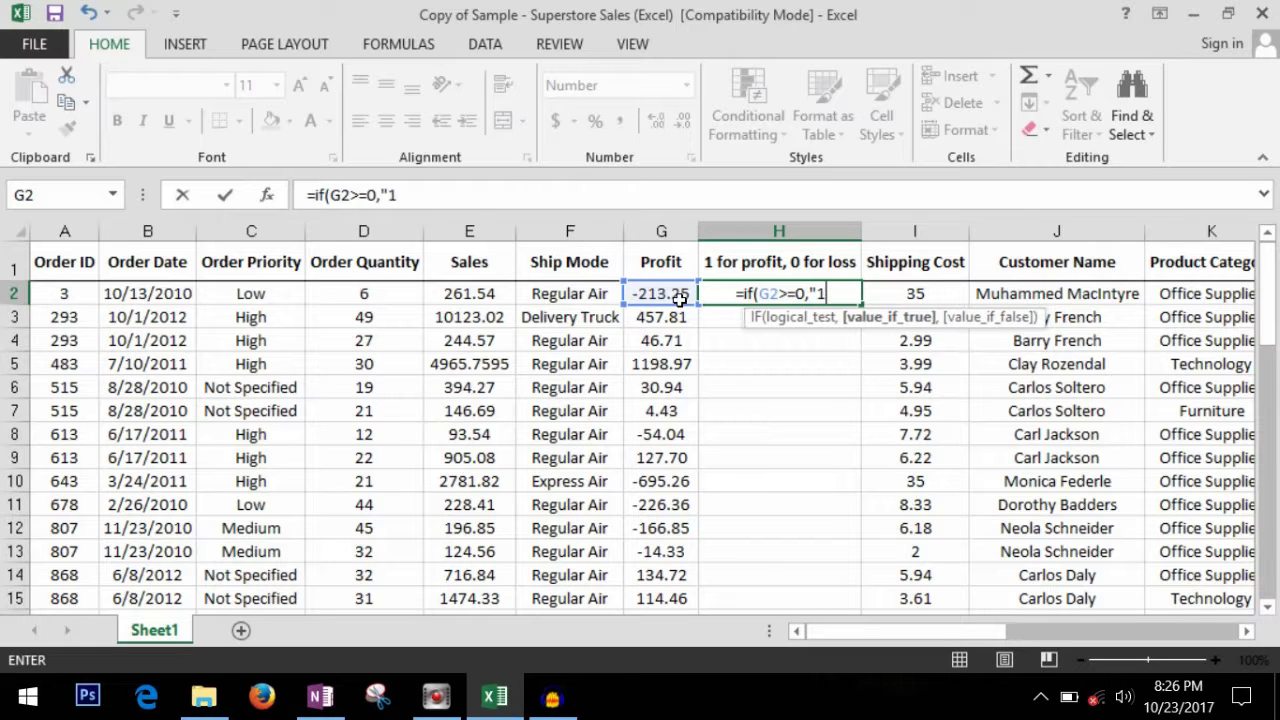
text(")
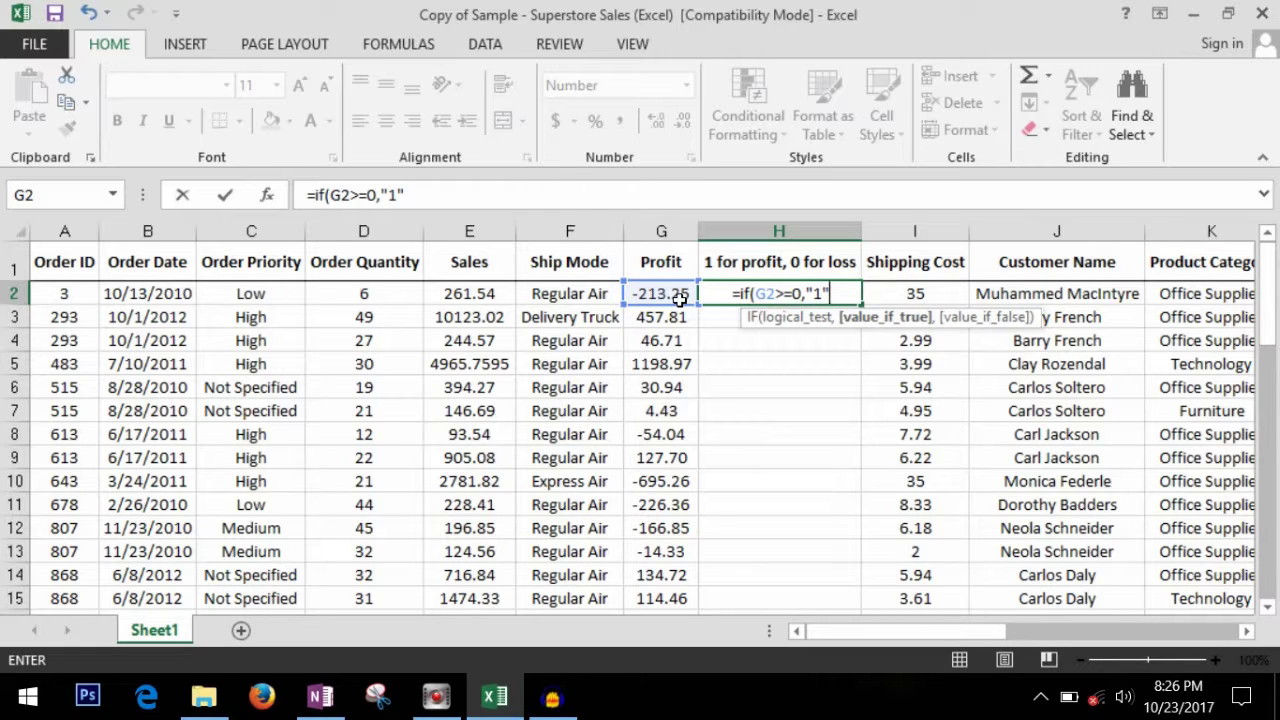
text(,"0)
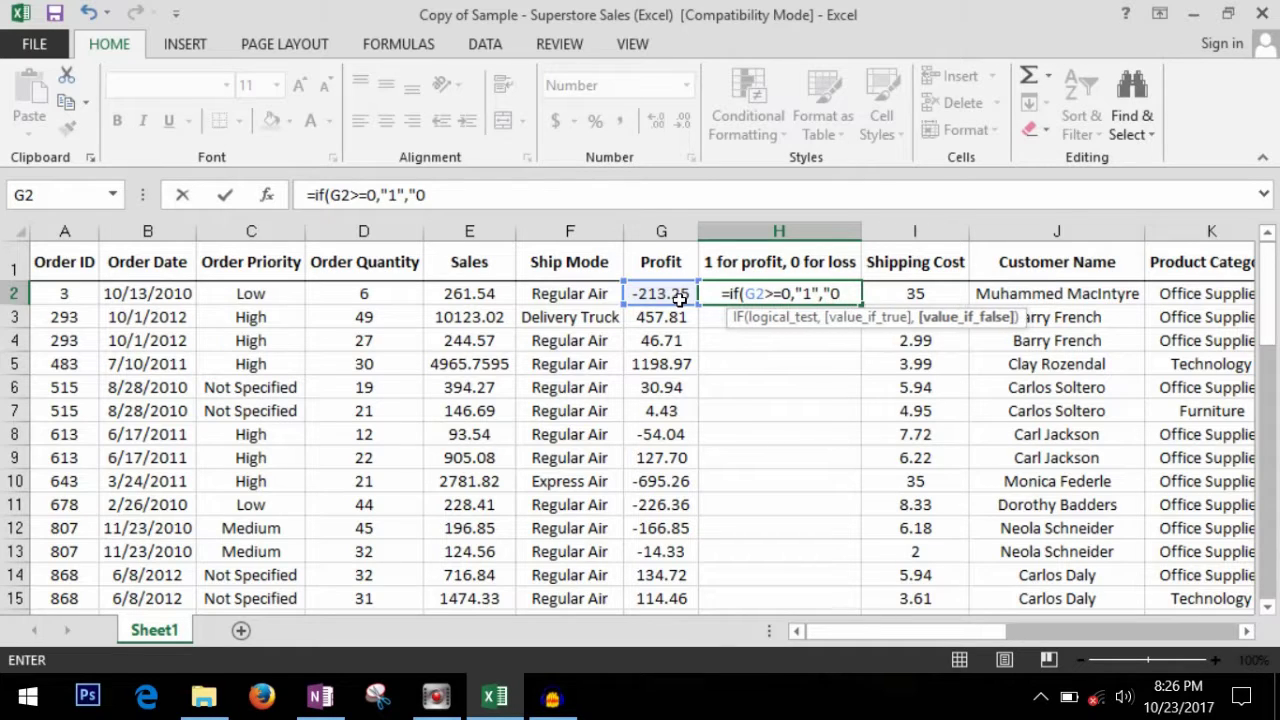
text("))
key(Return)
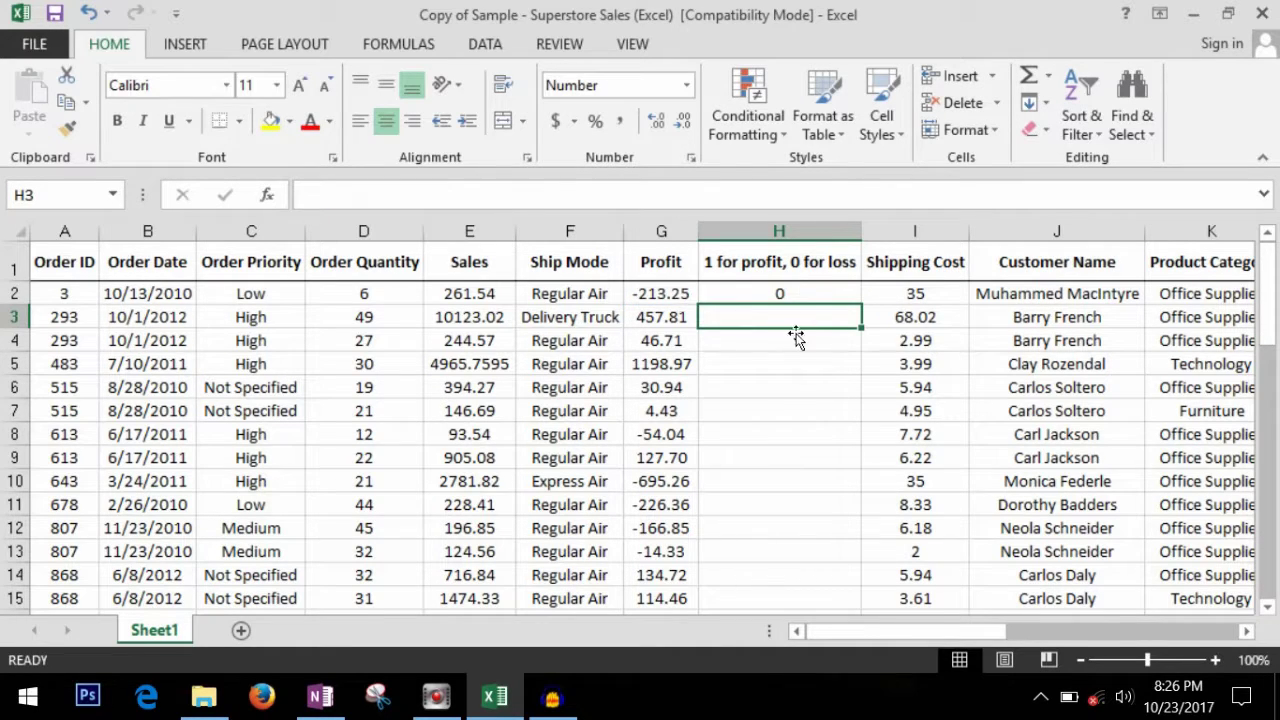
Fill the IF formula from H2 down the rest of the "1 for profit, 0 for loss" column
click(800, 295)
click(663, 295)
click(830, 299)
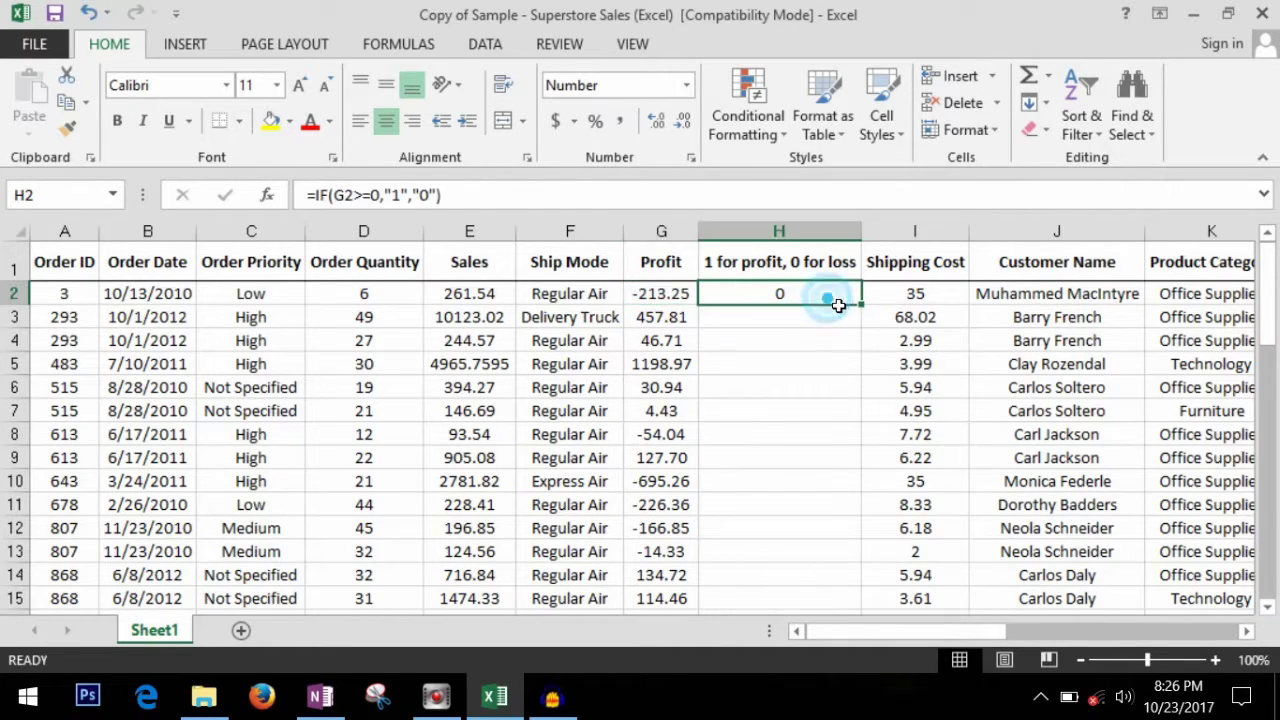
double_click(861, 305)
click(783, 378)
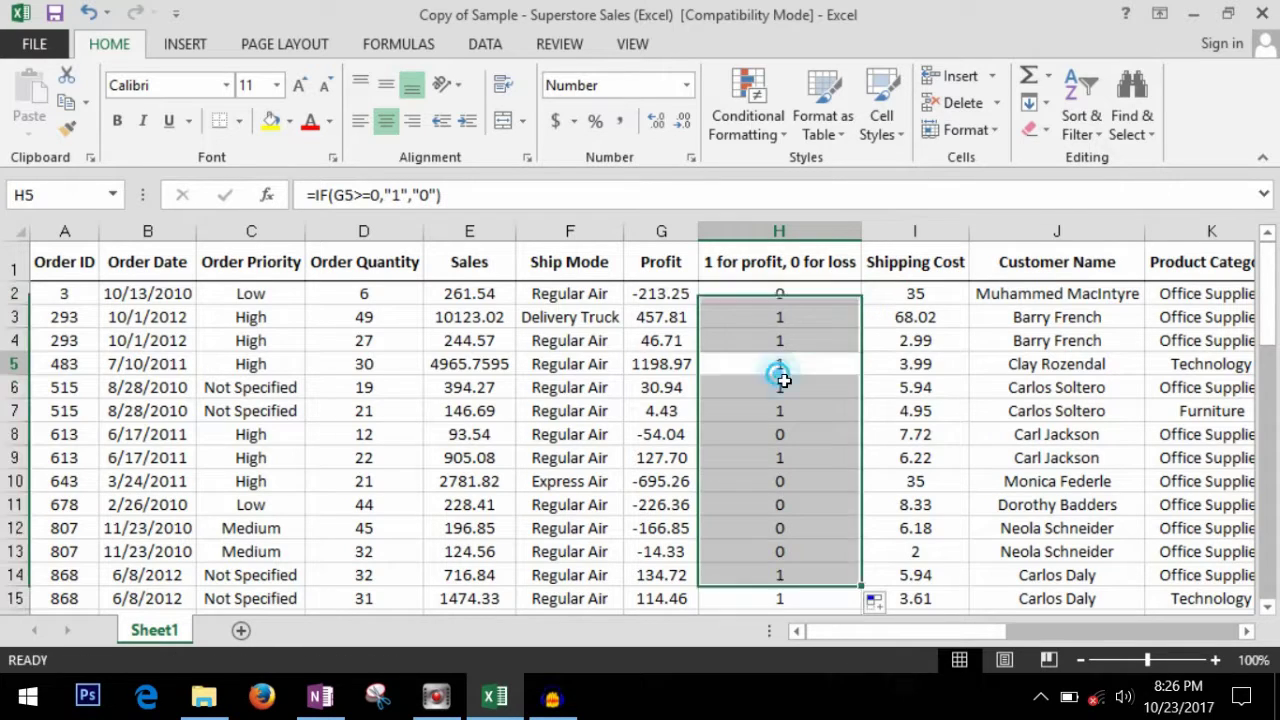
scroll(783, 378, down, 4)
scroll(783, 378, up, 4)
Examine the filled formulas and their profit/loss flags in the first rows of column H
click(812, 305)
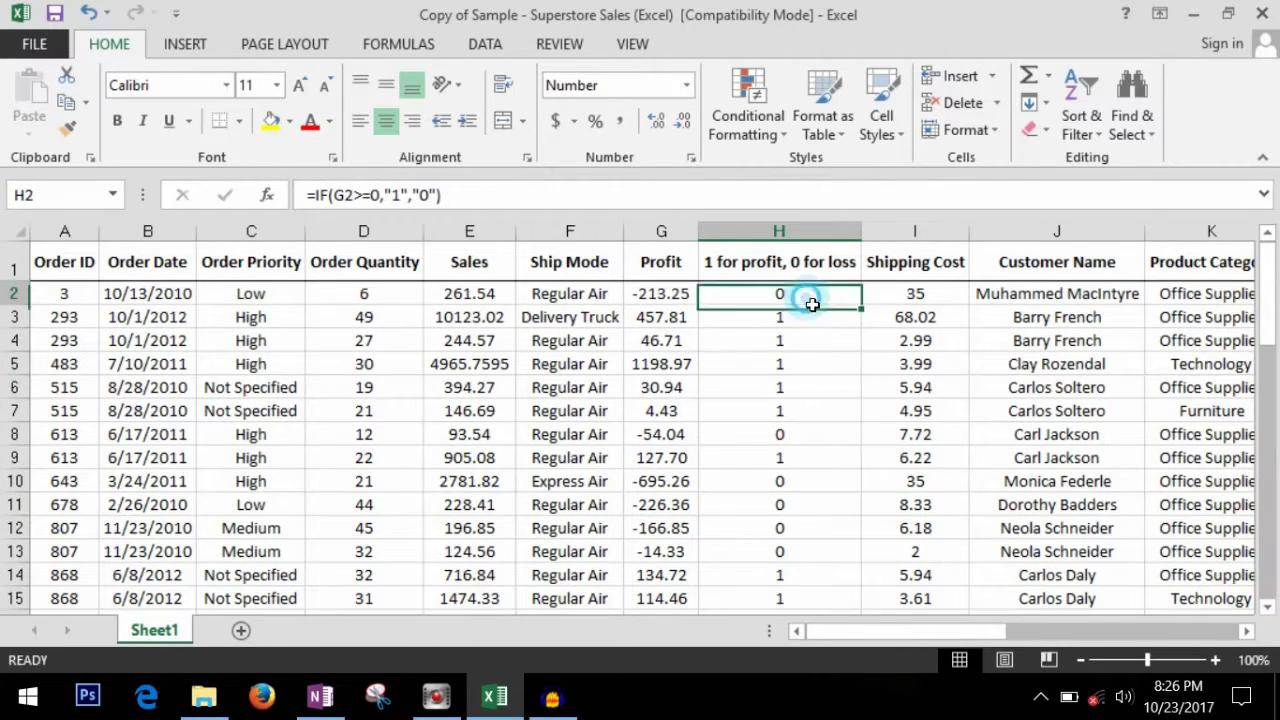
click(808, 320)
click(808, 362)
click(806, 295)
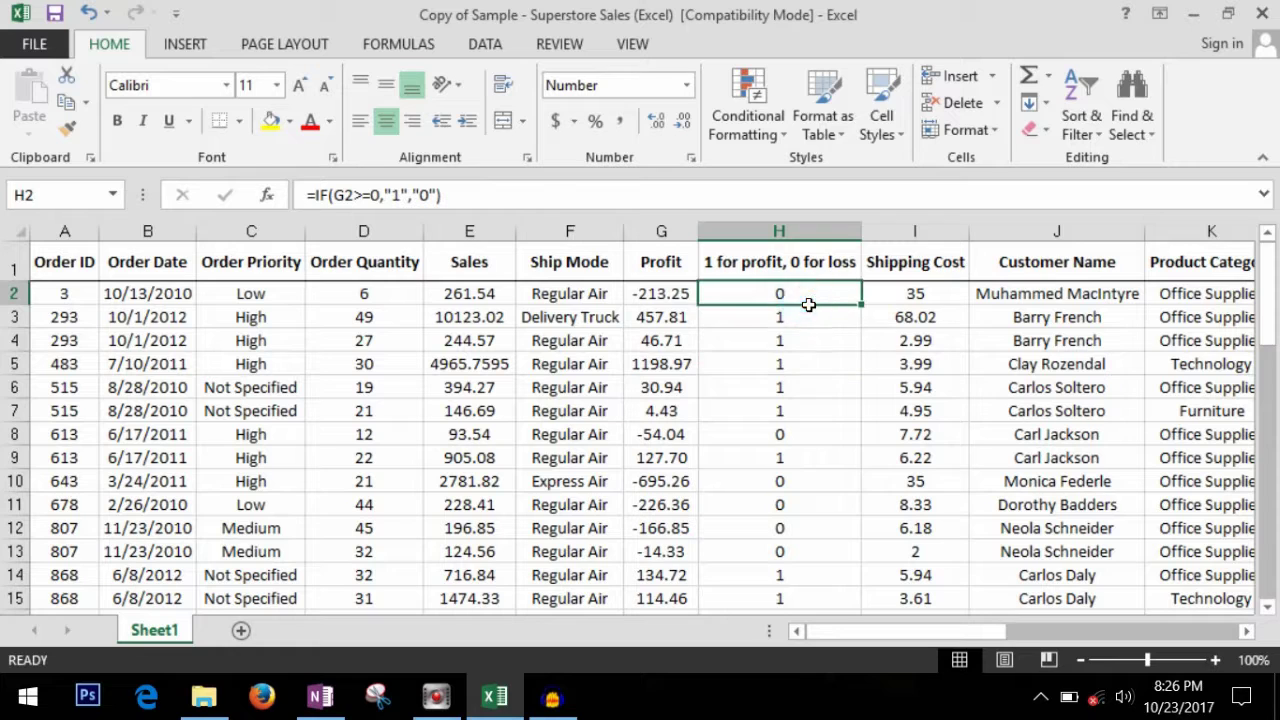
click(820, 378)
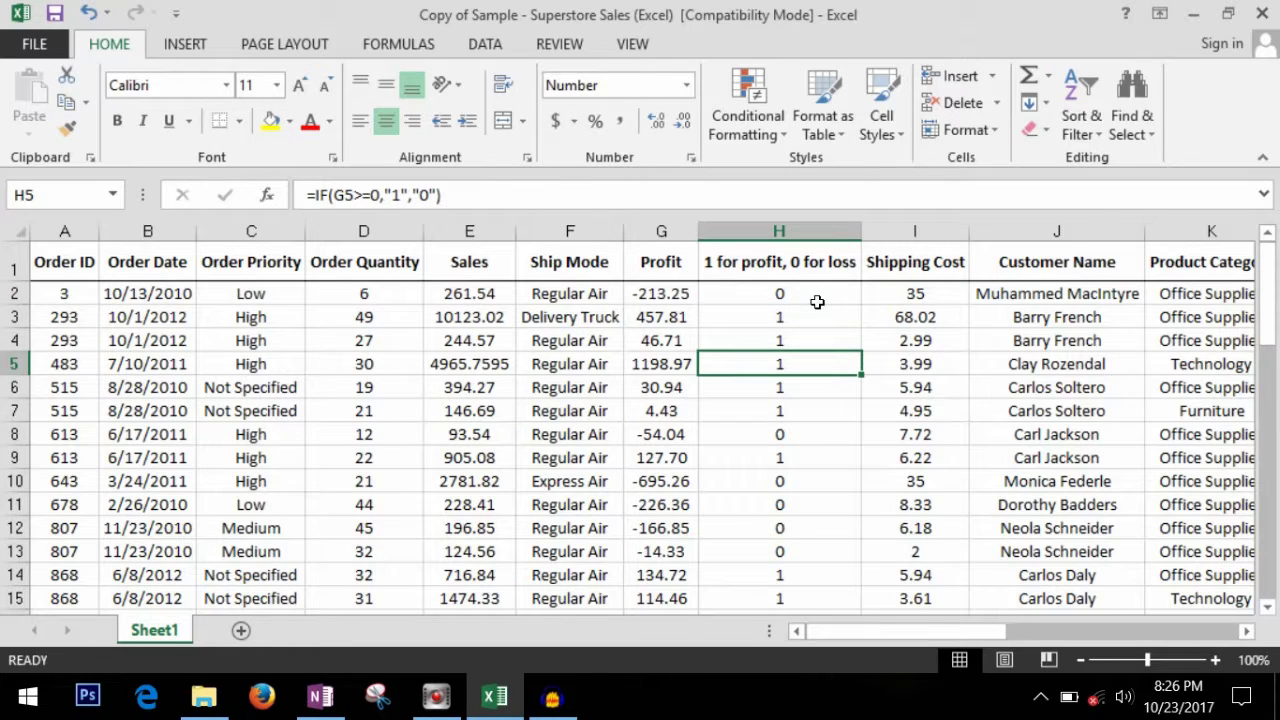
drag(820, 300, 826, 434)
click(817, 345)
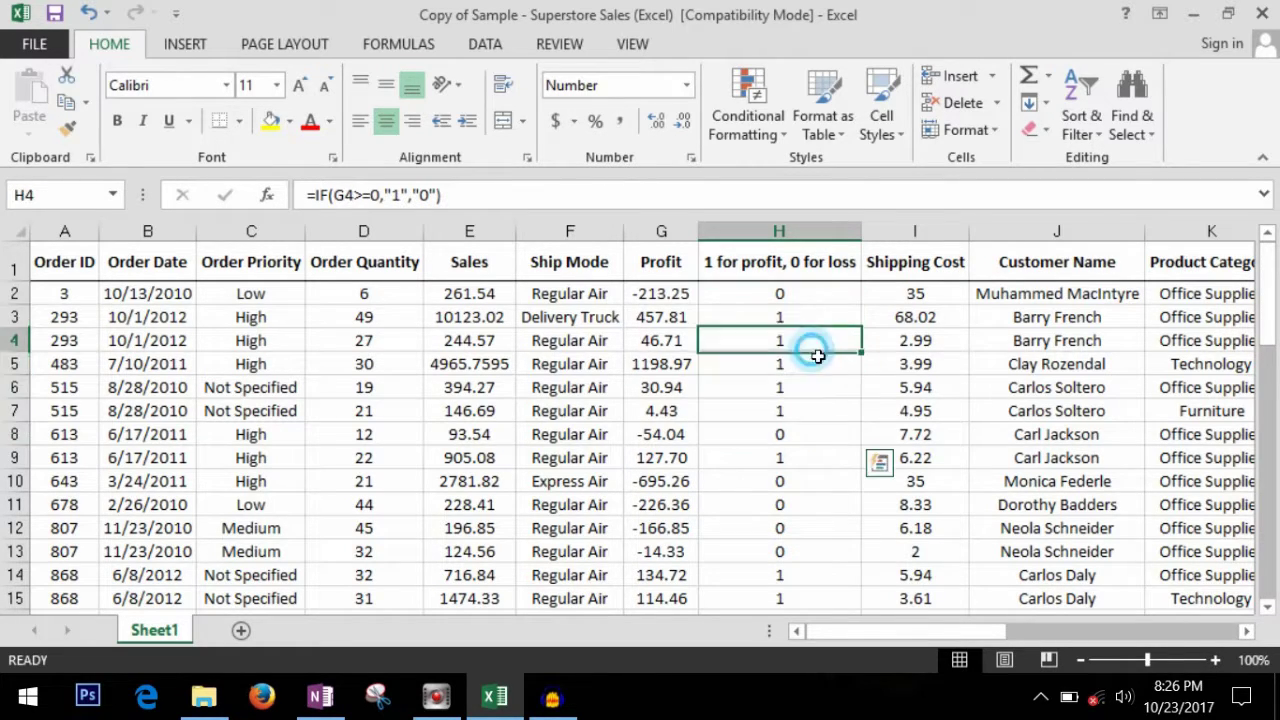
Check the IF formulas behind the profit/loss flags in H4, H6 and H7
click(820, 386)
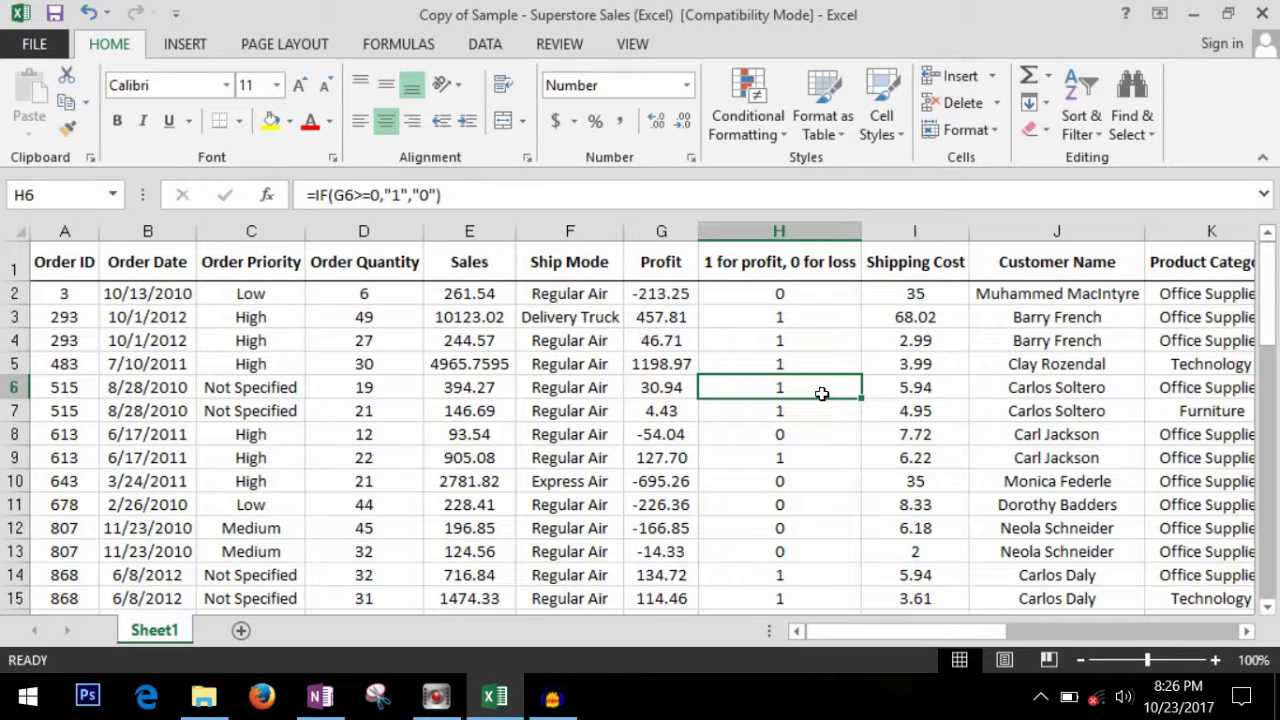
click(817, 345)
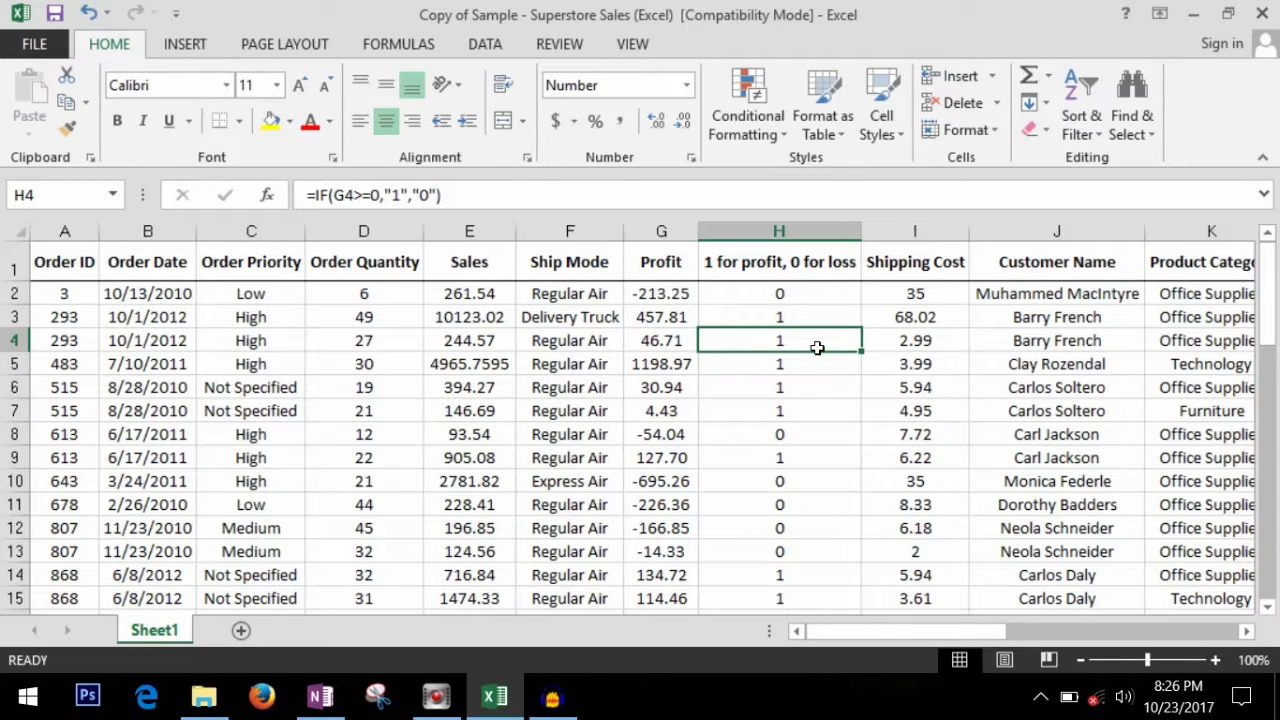
click(837, 419)
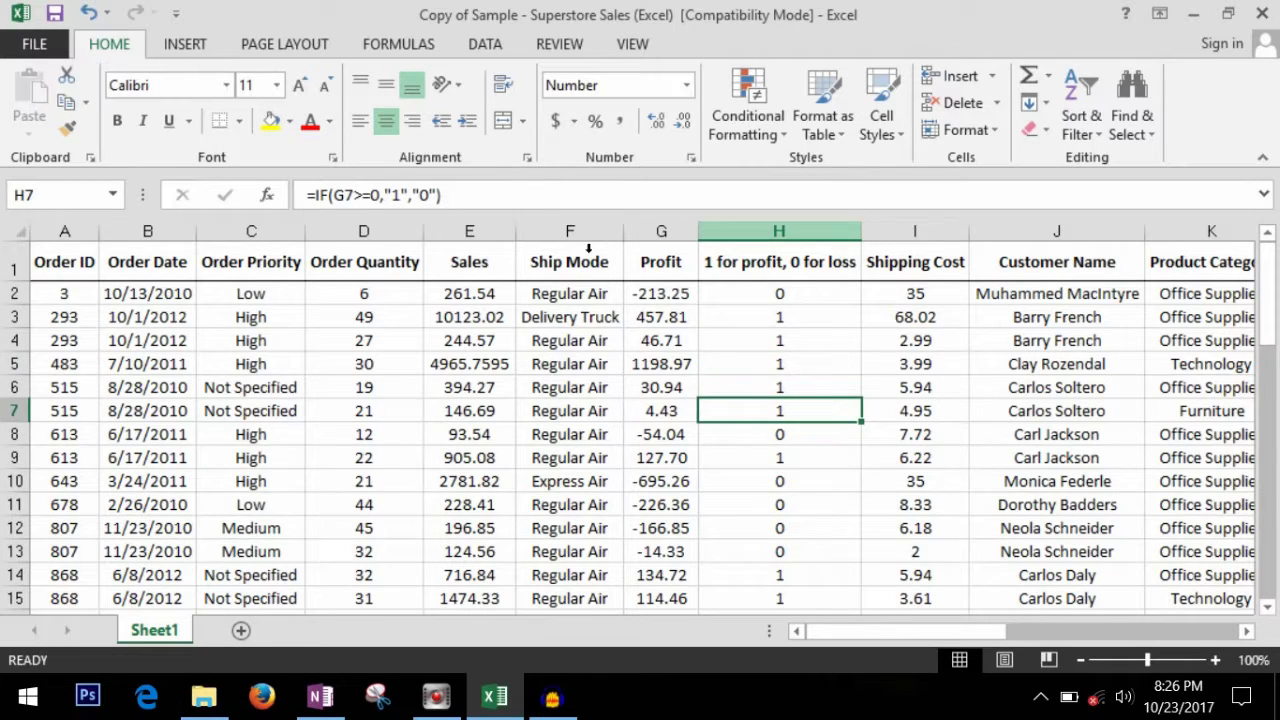
click(500, 194)
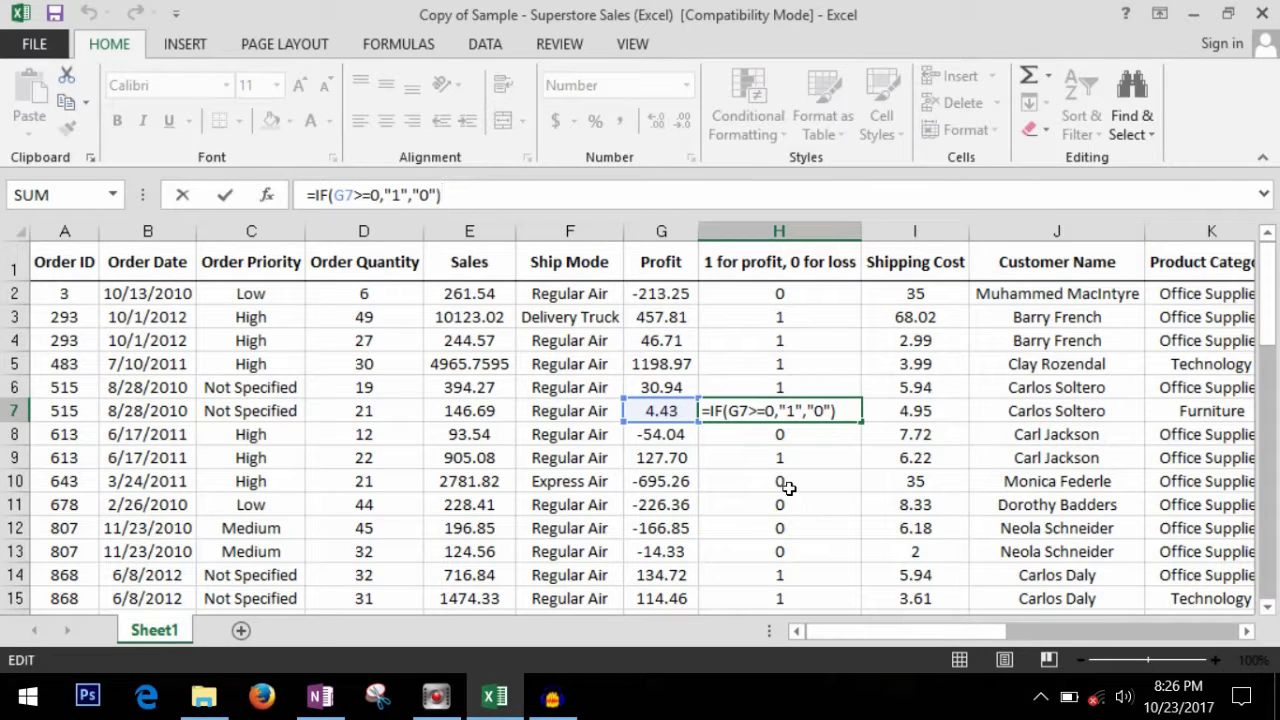
key(Return)
click(788, 340)
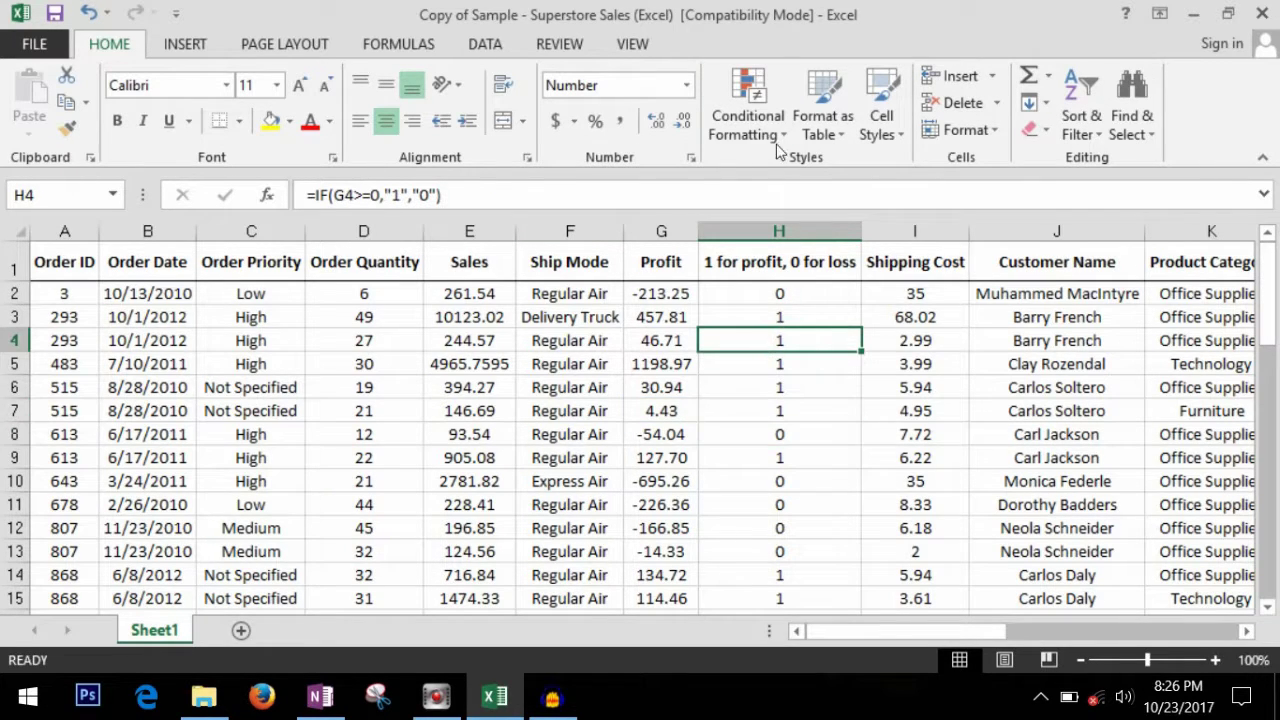
click(776, 138)
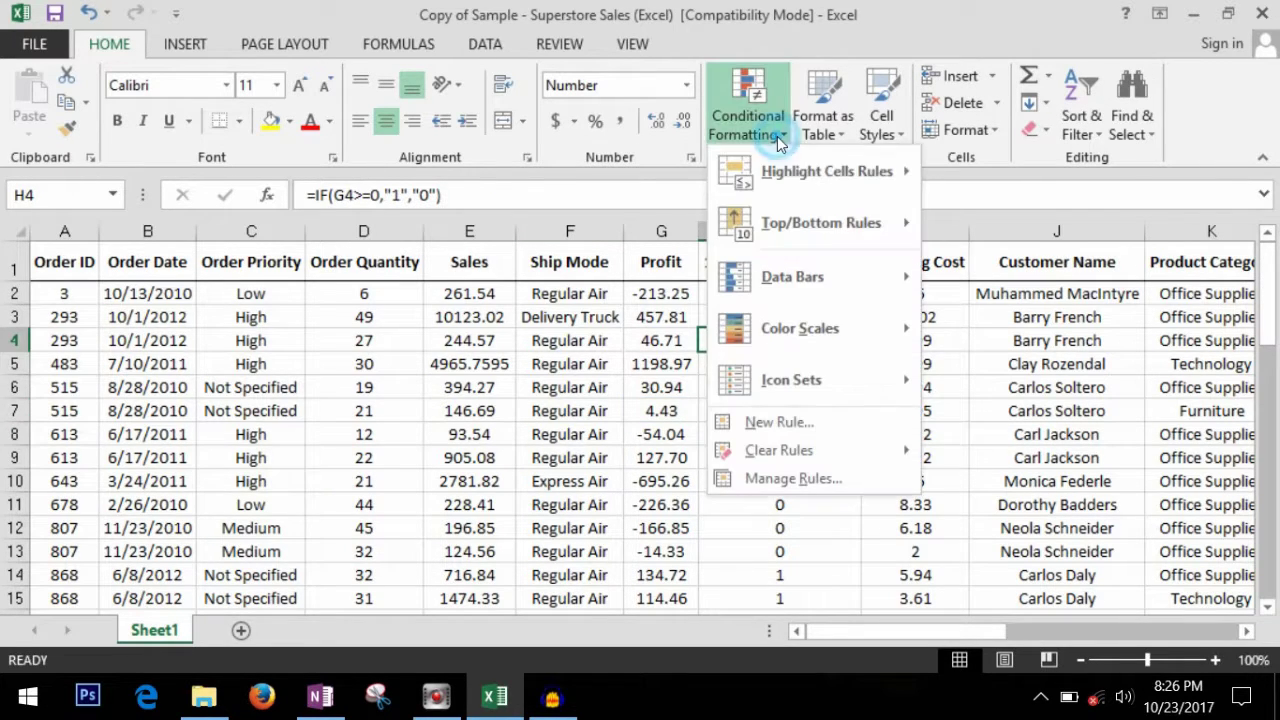
click(783, 555)
click(792, 440)
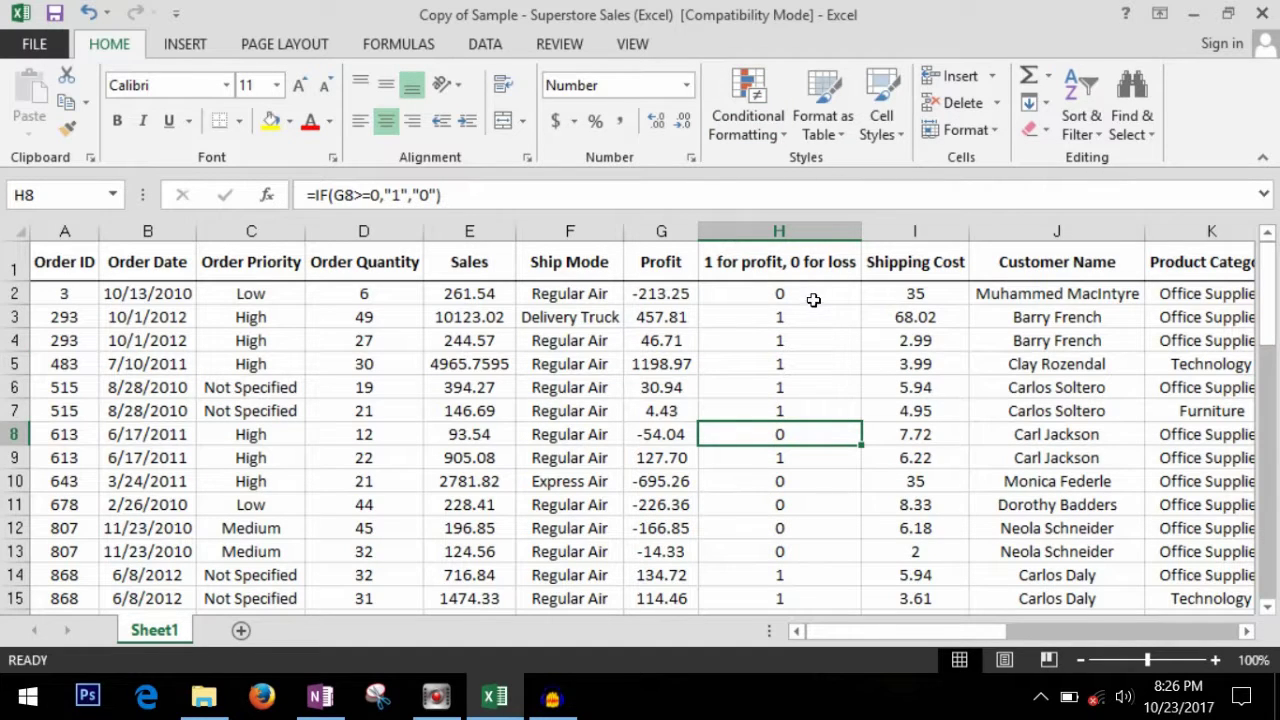
Copy all the profit/loss flags in H2:H51
drag(813, 300, 814, 320)
key(ctrl+shift+Down)
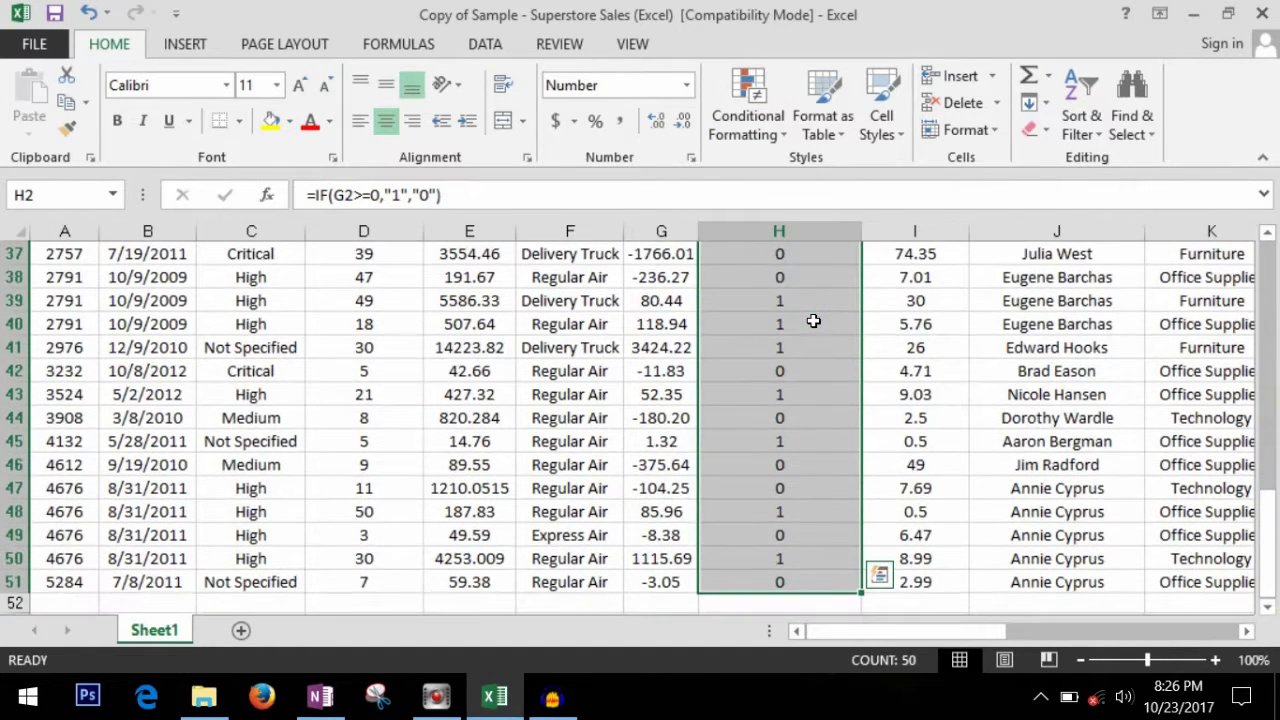
right_click(803, 336)
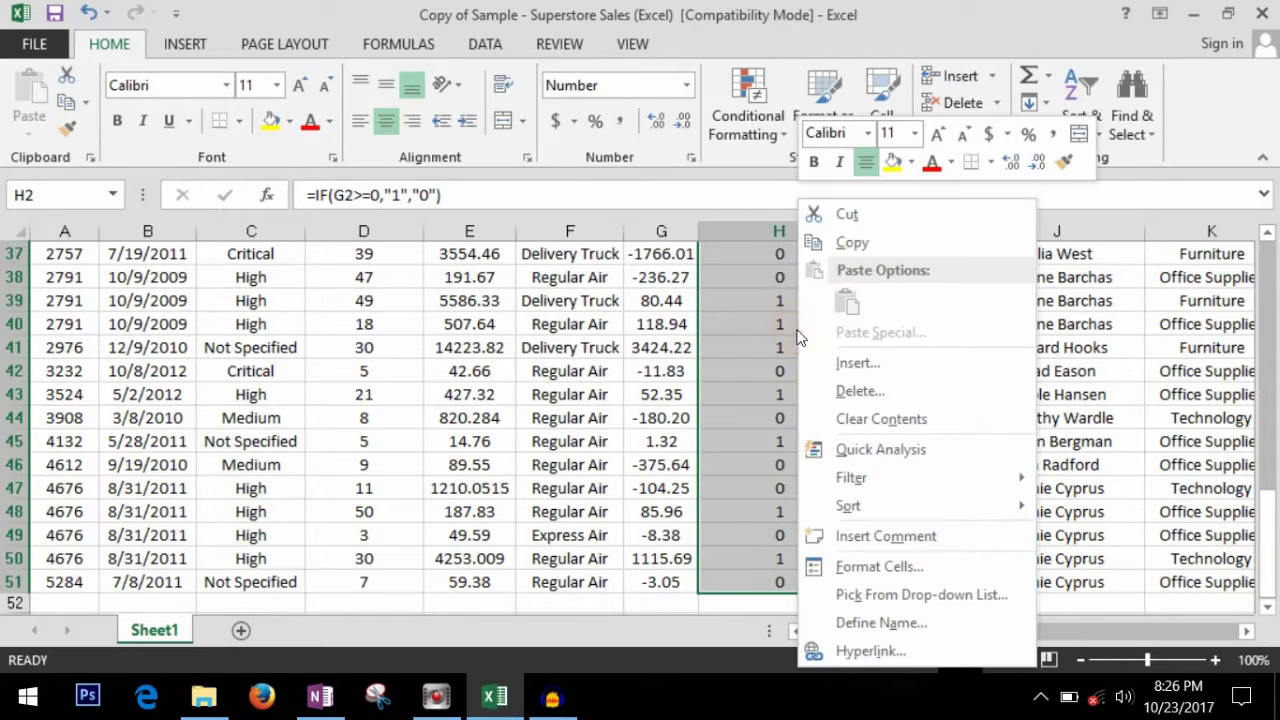
click(849, 243)
scroll(816, 370, up, 12)
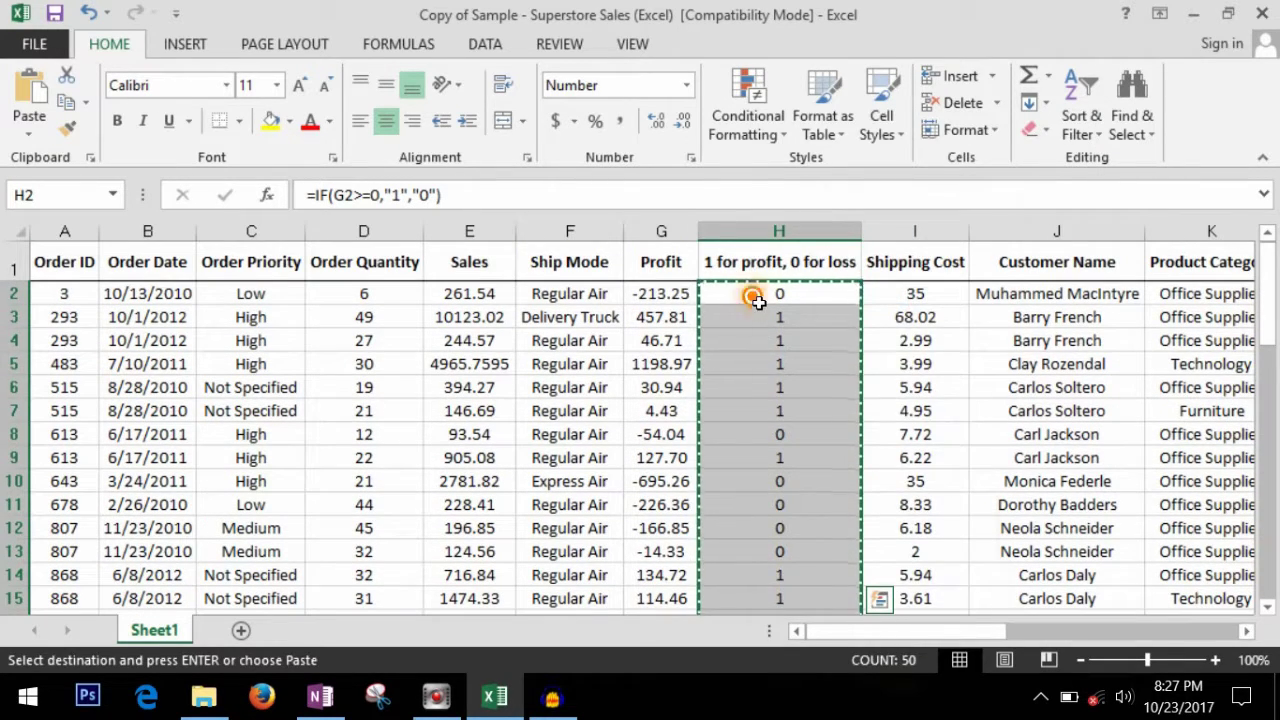
Replace the IF formulas in H2:H51 with their results by pasting the copied cells back as Values
right_click(751, 294)
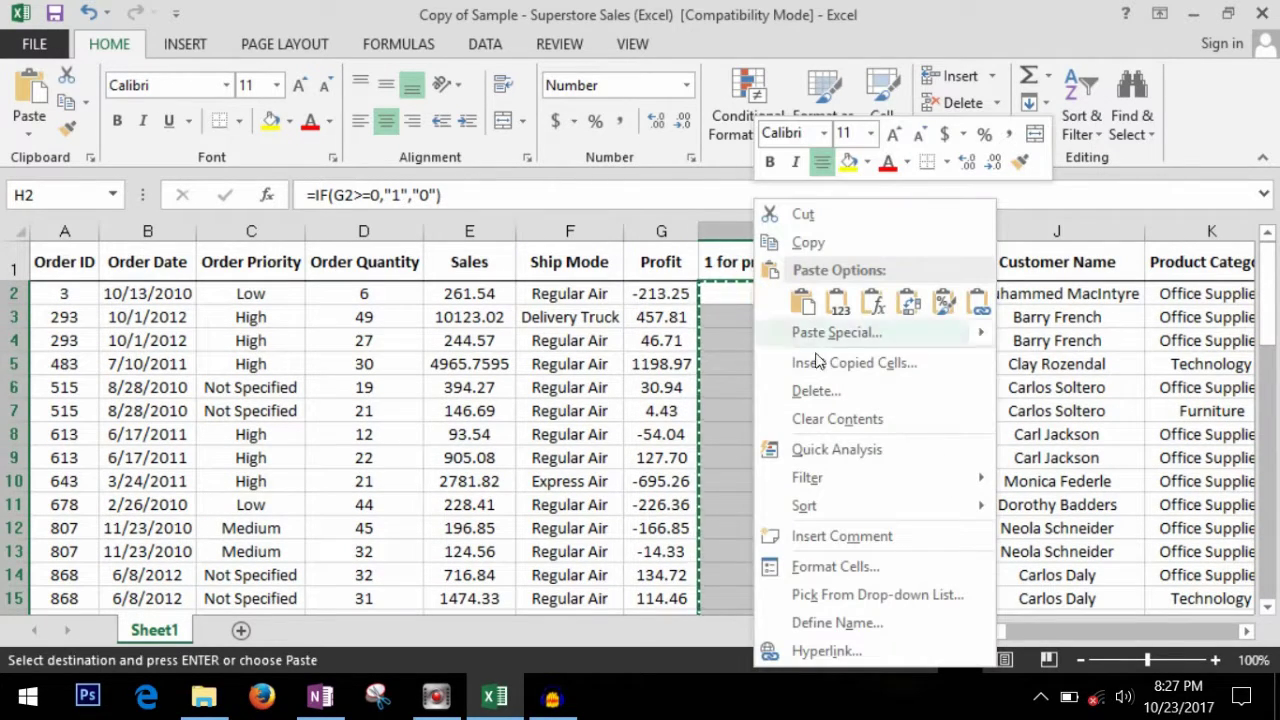
click(885, 340)
click(700, 249)
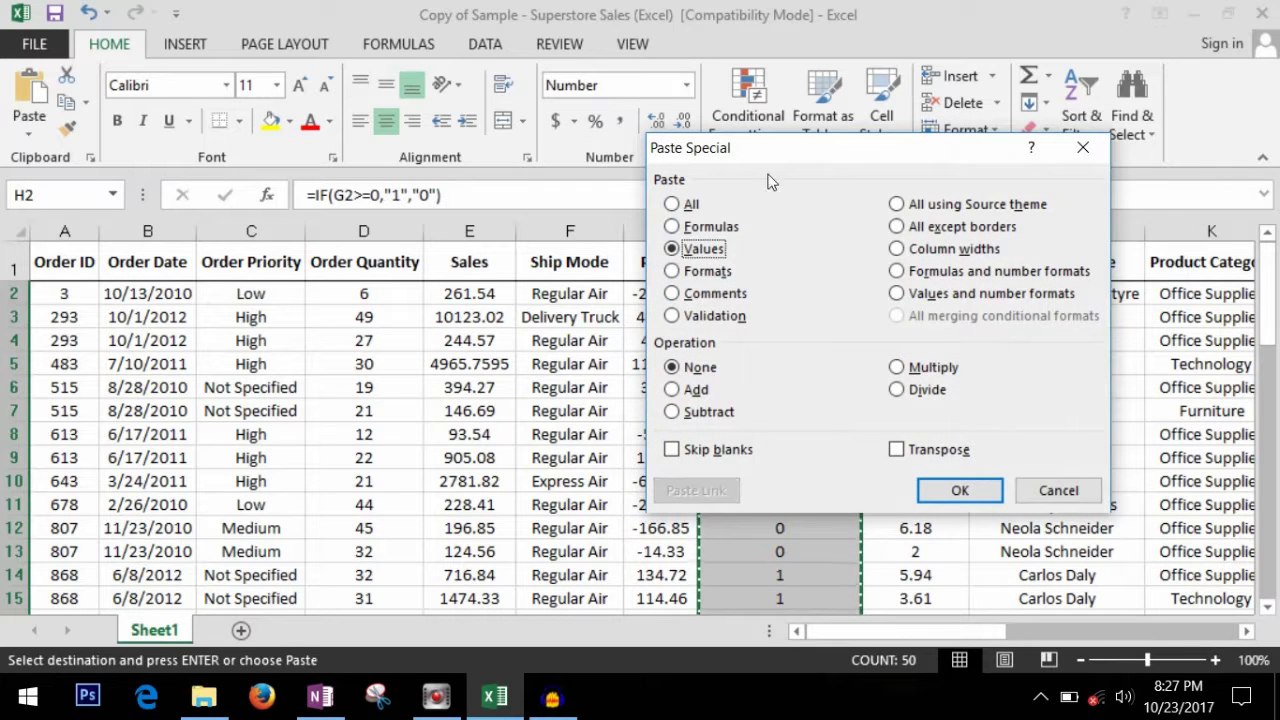
click(955, 489)
key(Escape)
click(803, 295)
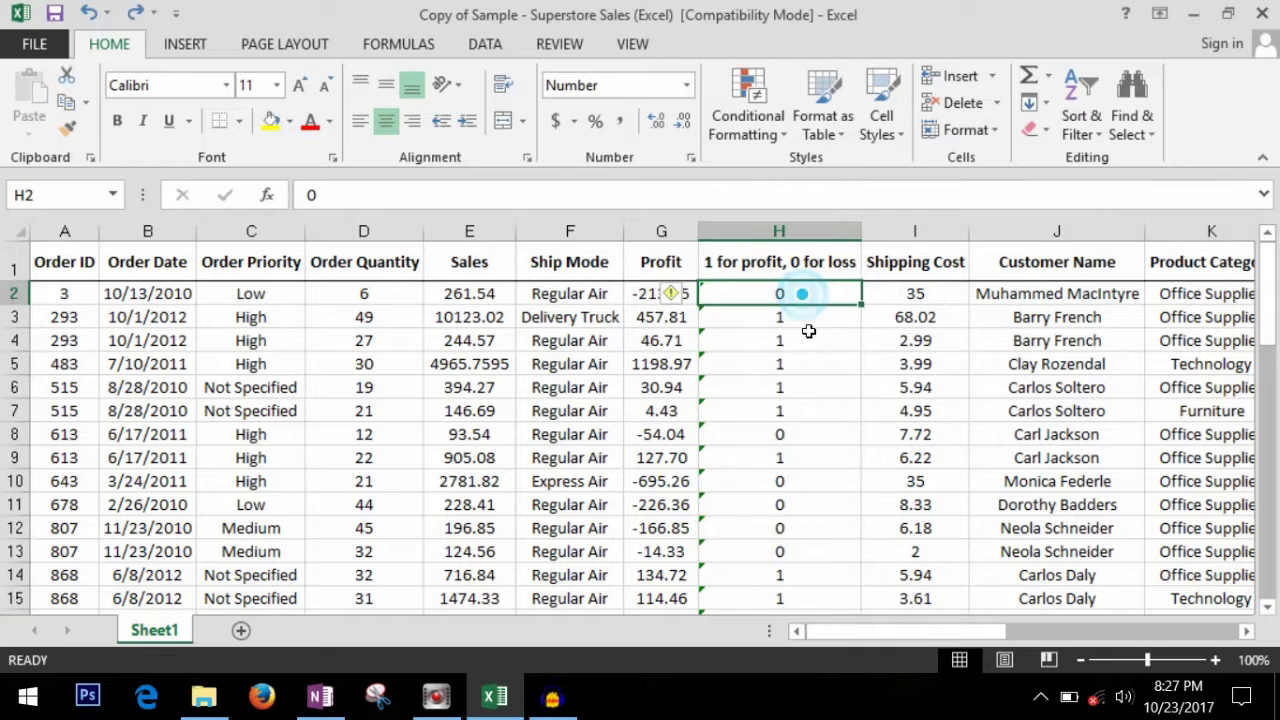
click(805, 325)
click(821, 413)
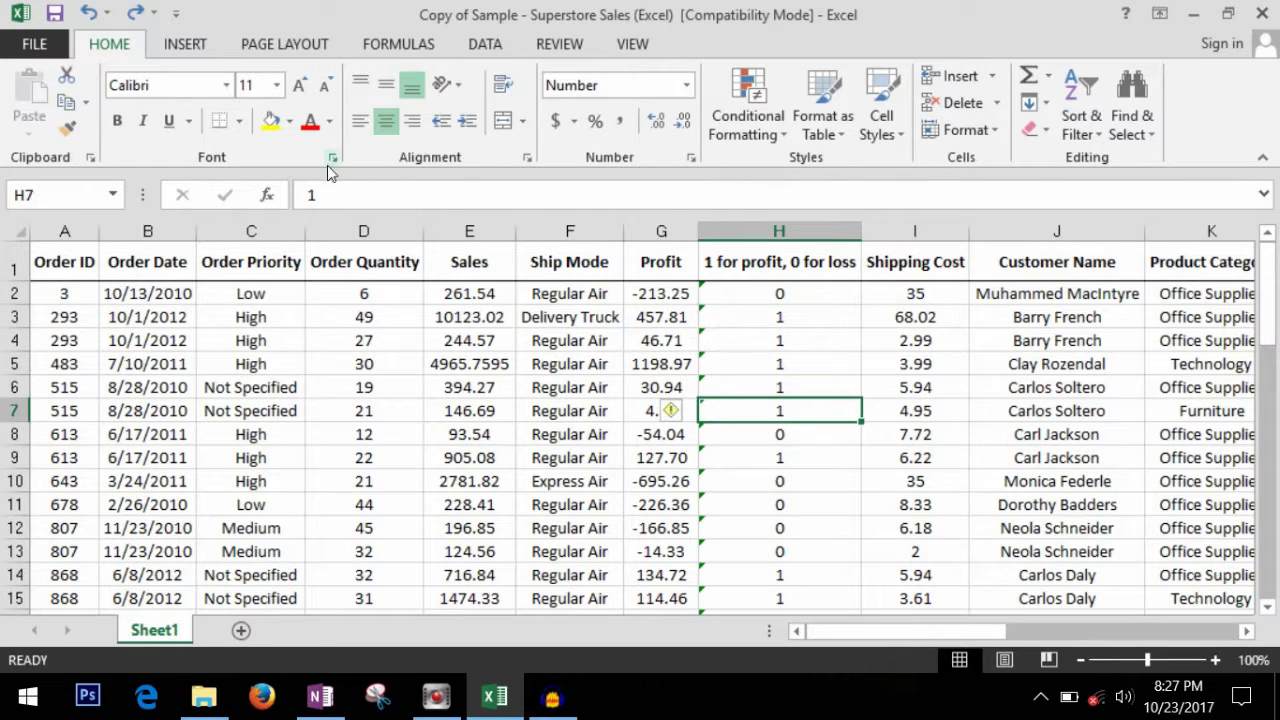
key(Up)
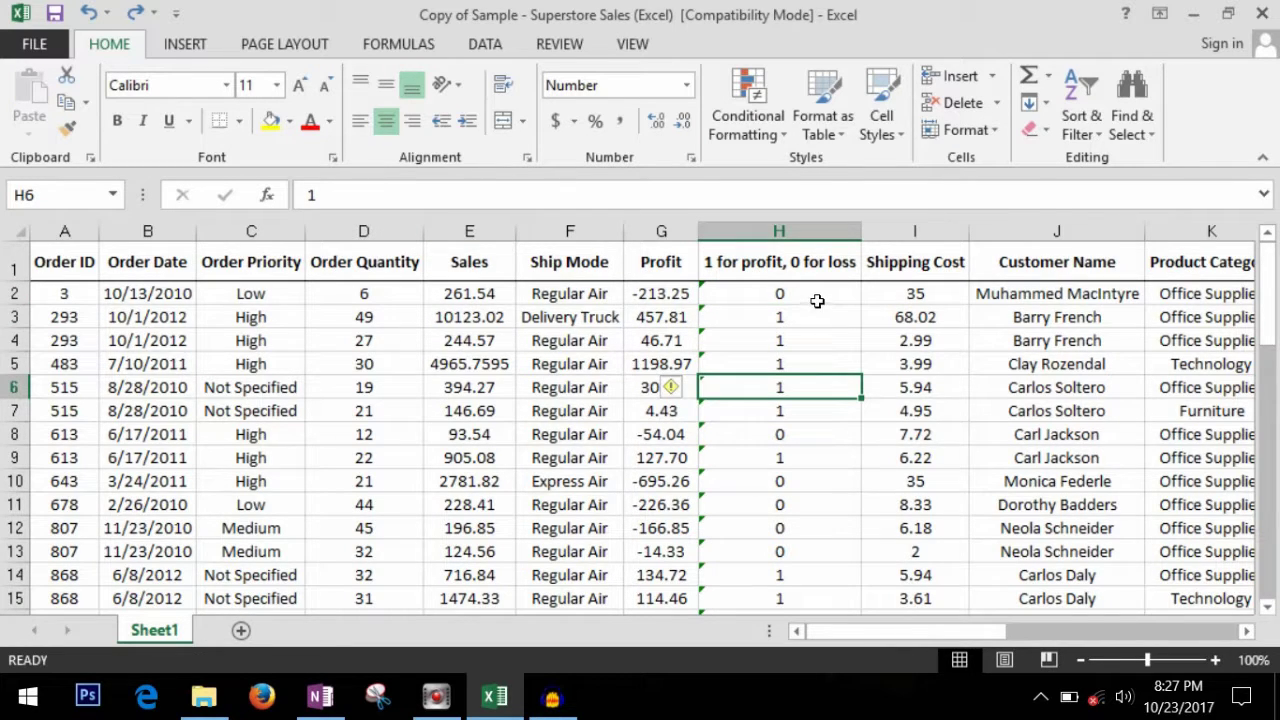
Convert the flags stored as text in H2:H51 to numbers
drag(817, 298, 820, 317)
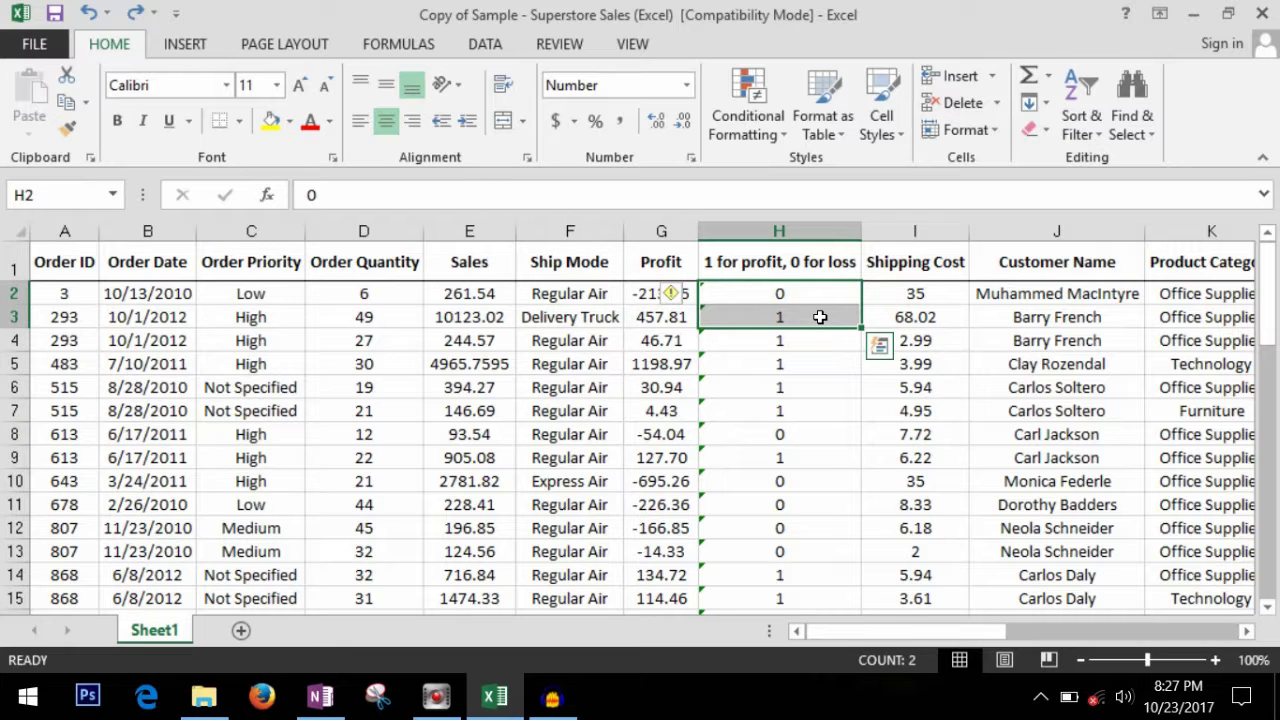
key(ctrl+shift+Down)
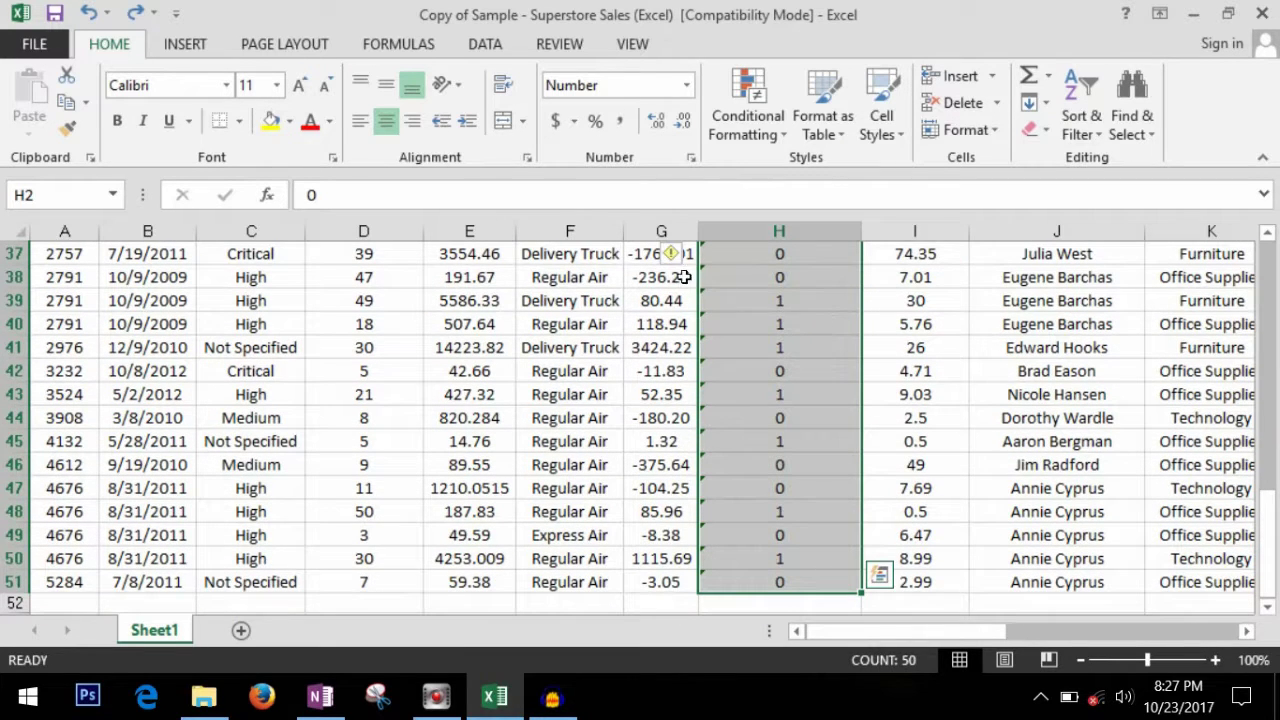
click(684, 254)
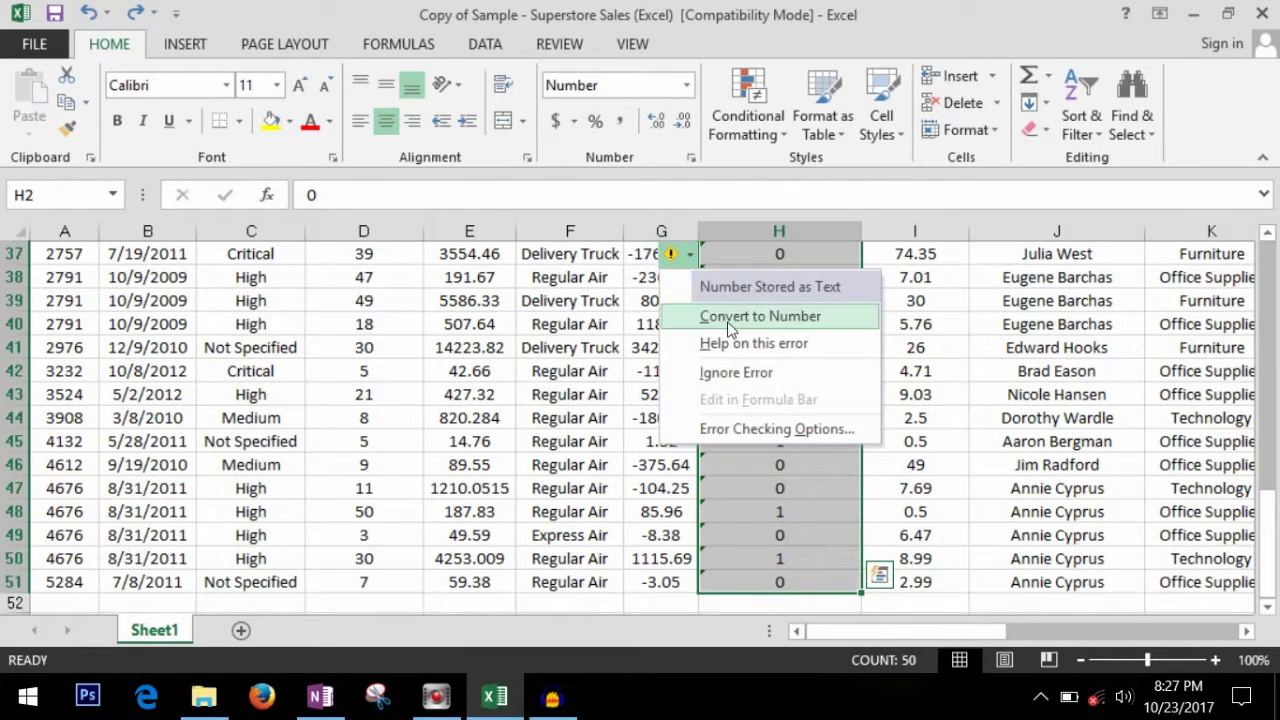
click(793, 322)
click(804, 343)
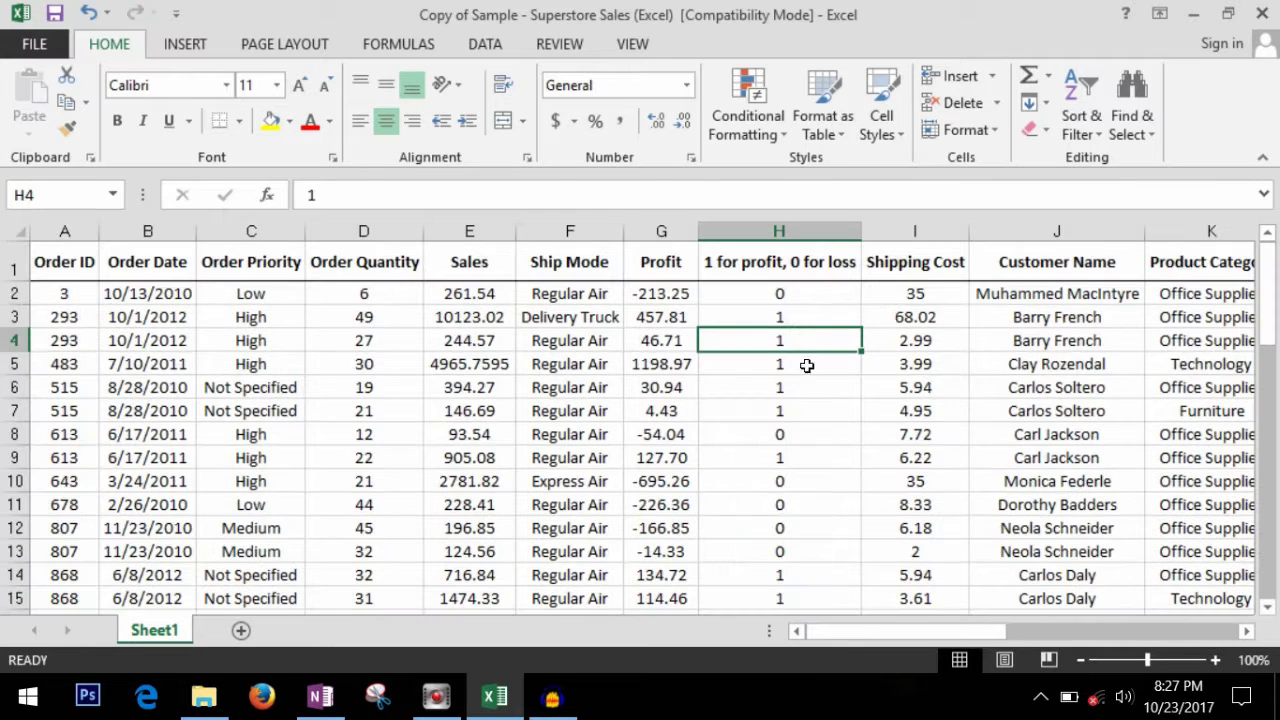
click(804, 298)
click(804, 370)
click(811, 322)
click(826, 412)
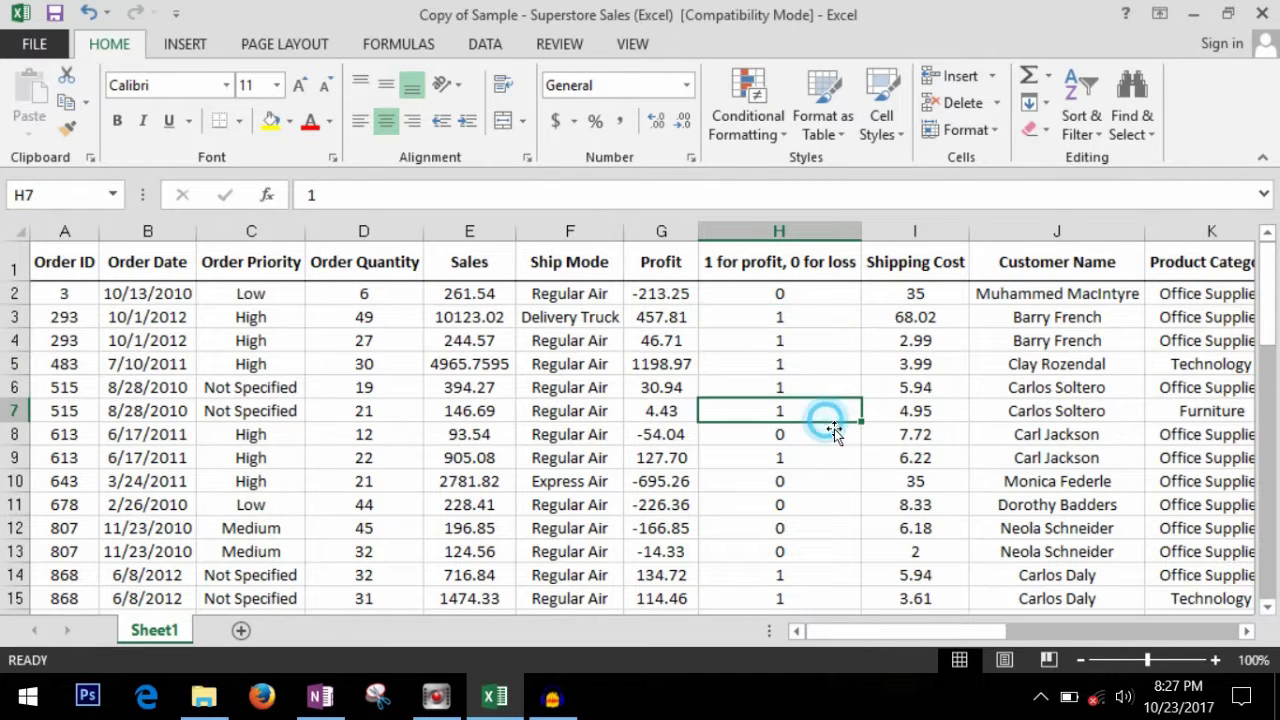
Apply the 3 Symbols (Uncircled) icon set of check, exclamation and cross marks to the flags in H2:H51
click(825, 298)
key(ctrl+shift+Down)
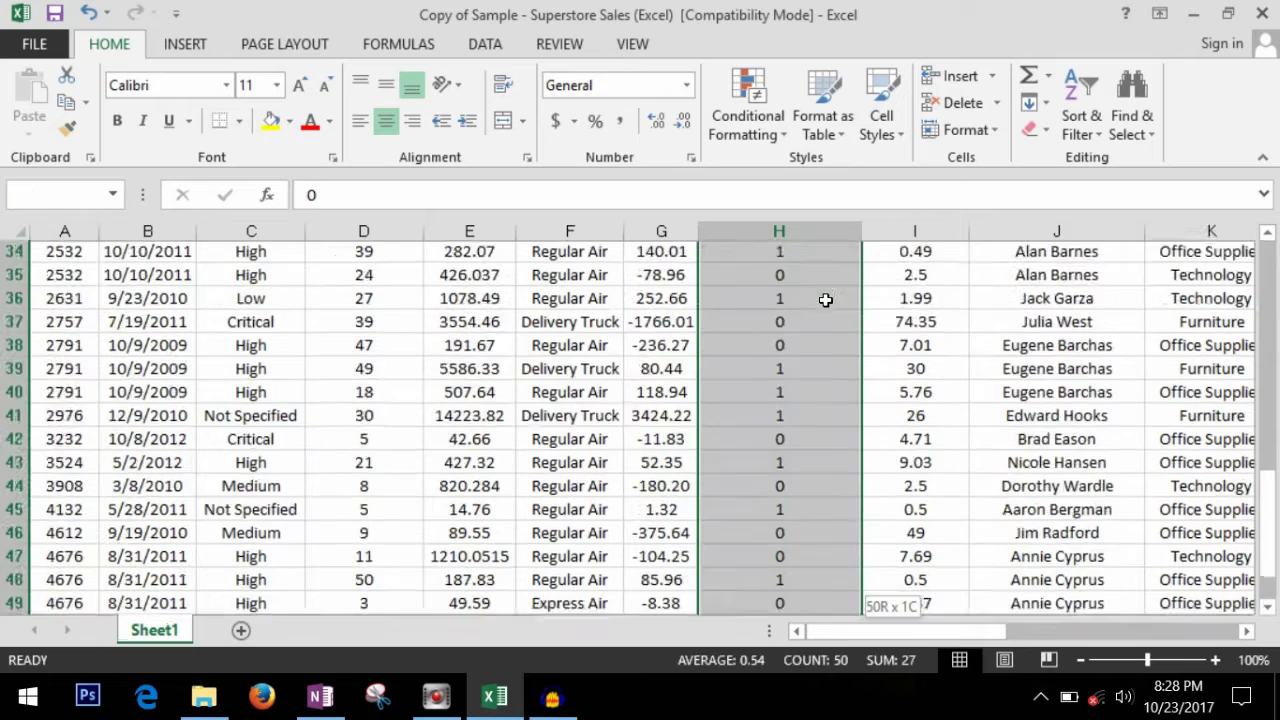
click(781, 140)
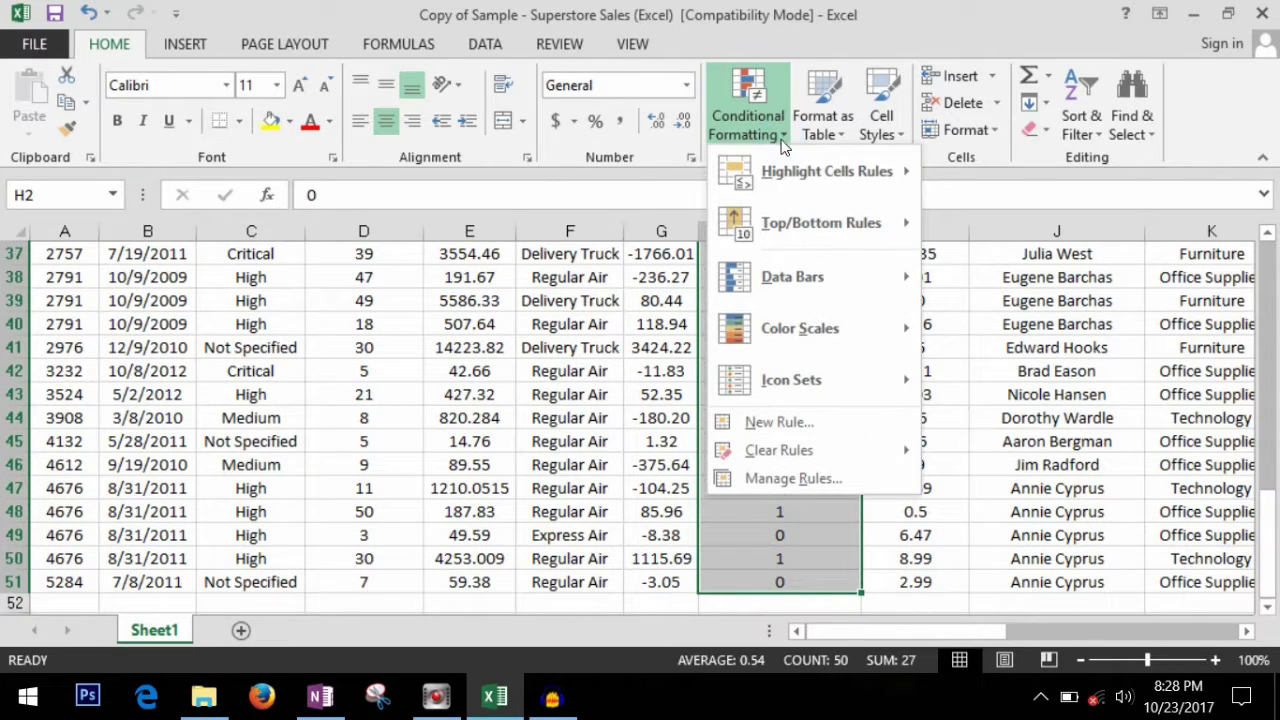
mouse_move(795, 378)
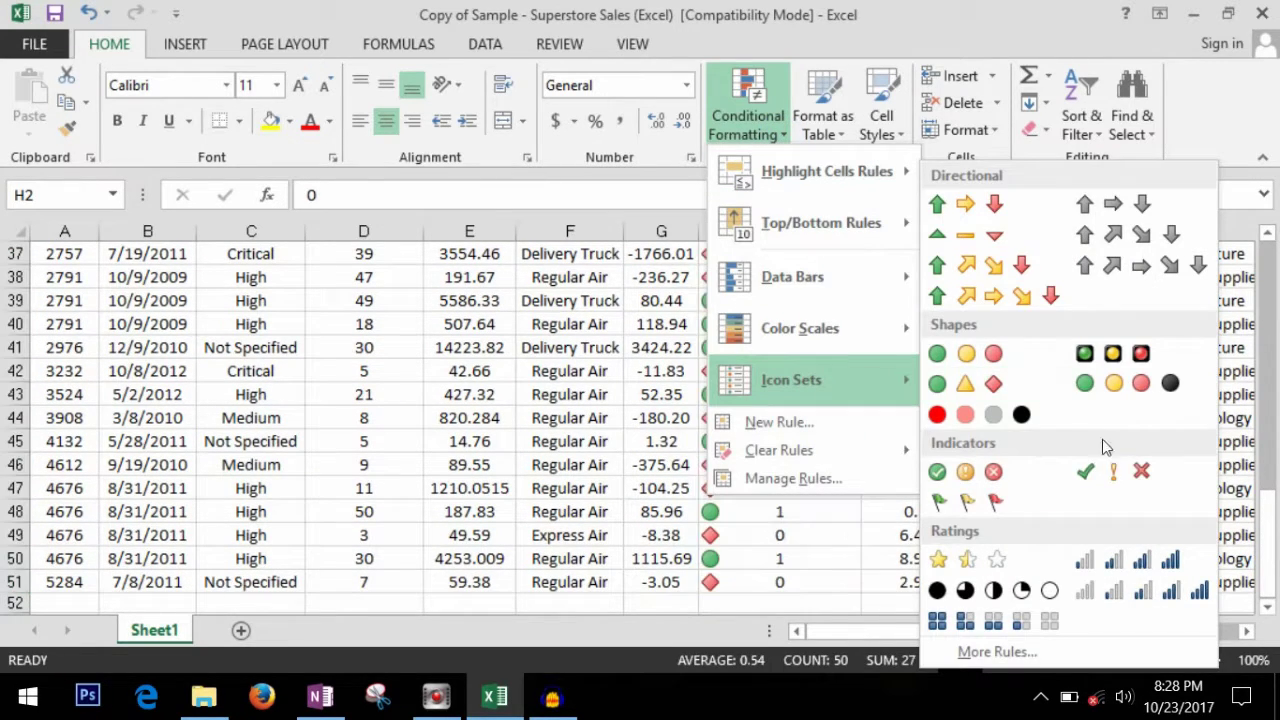
click(1113, 477)
click(760, 394)
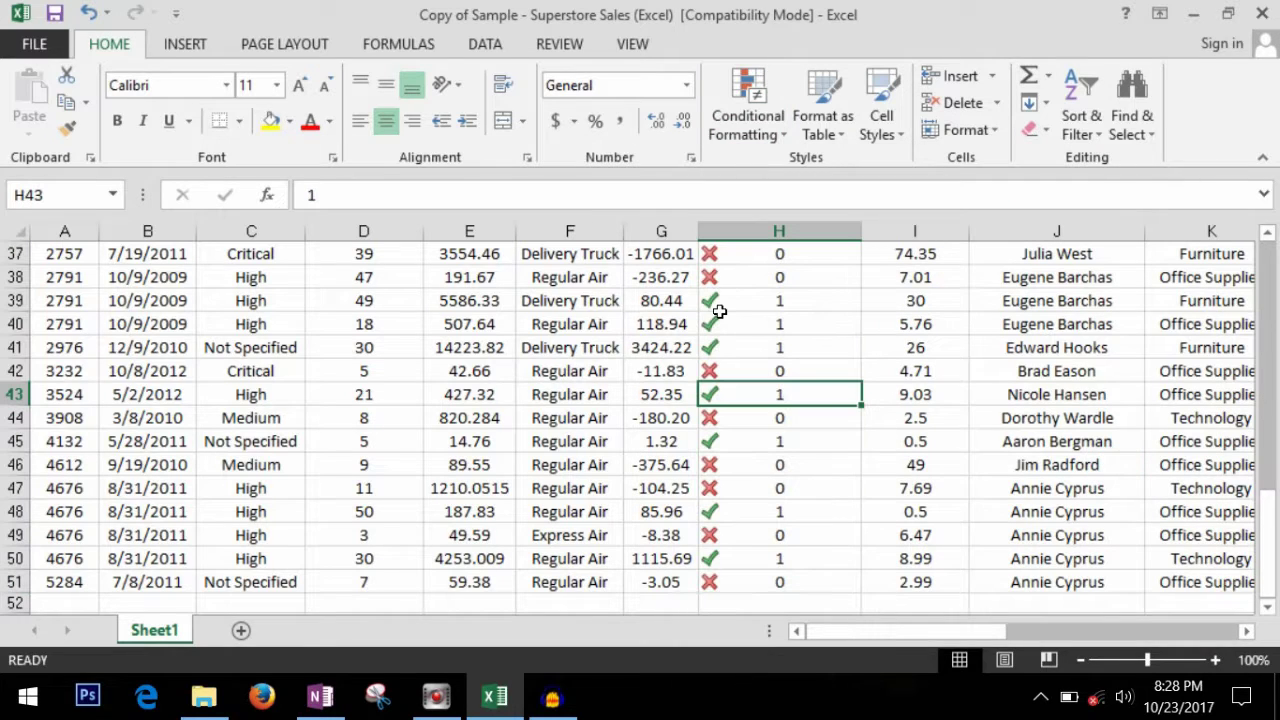
click(808, 303)
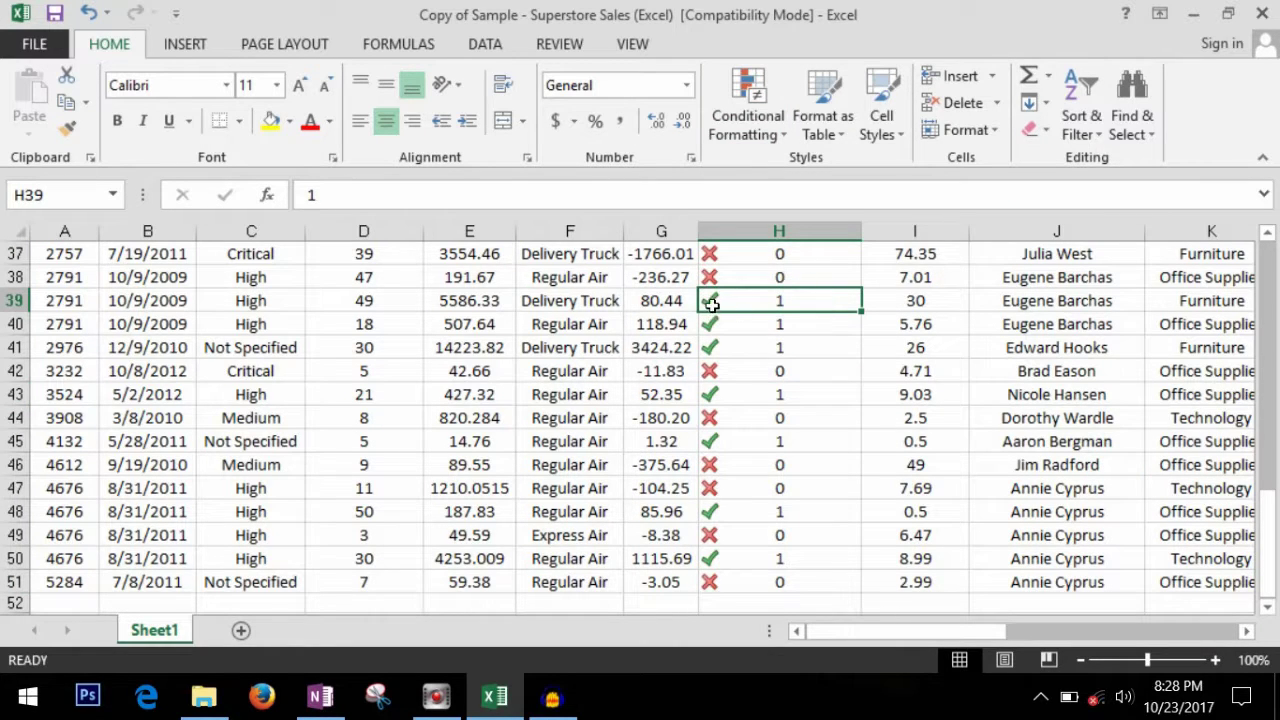
click(815, 285)
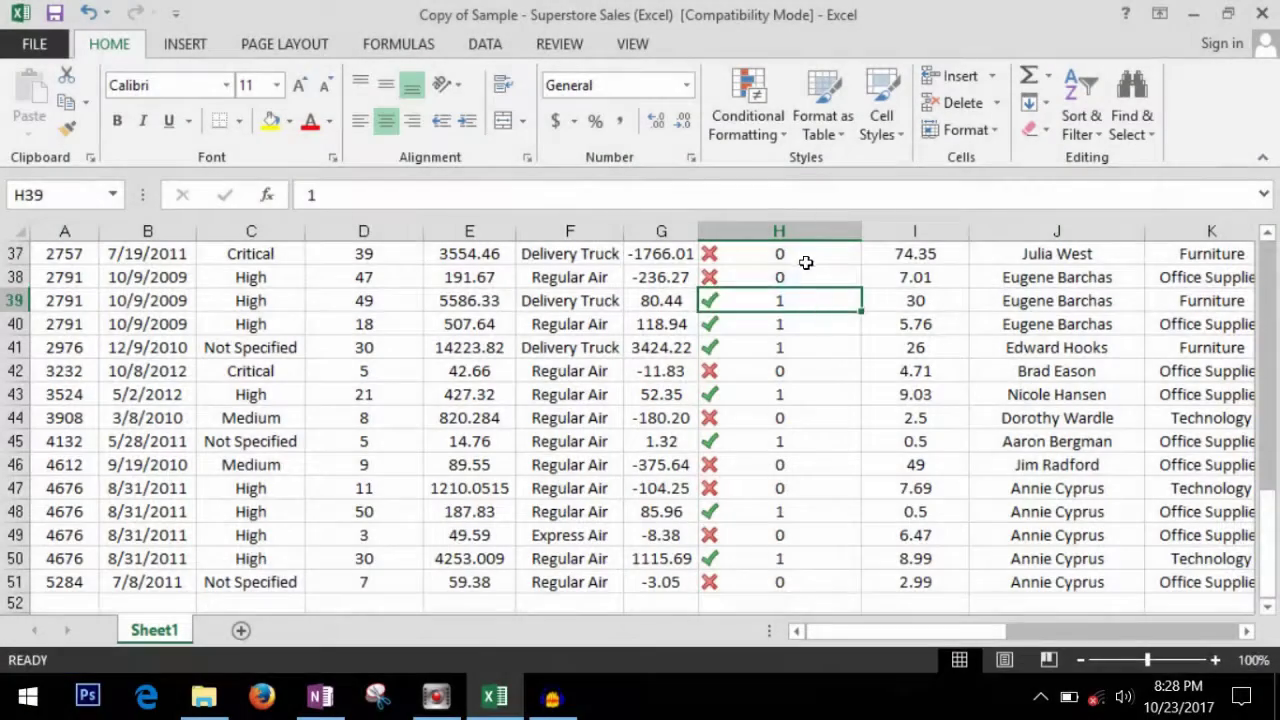
Add an icon set rule to H37:H51 with the 3 Symbols (Uncircled) style and Show Icon Only enabled
drag(806, 258, 808, 350)
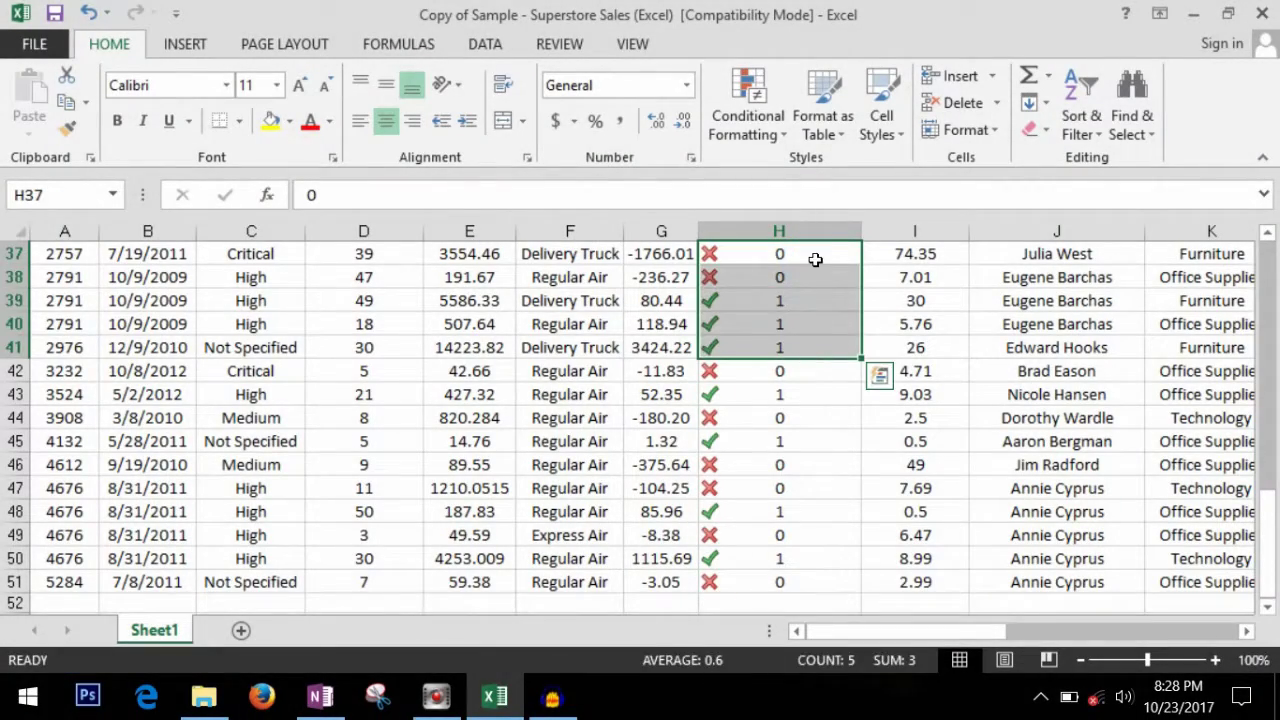
click(815, 260)
key(ctrl+shift+Down)
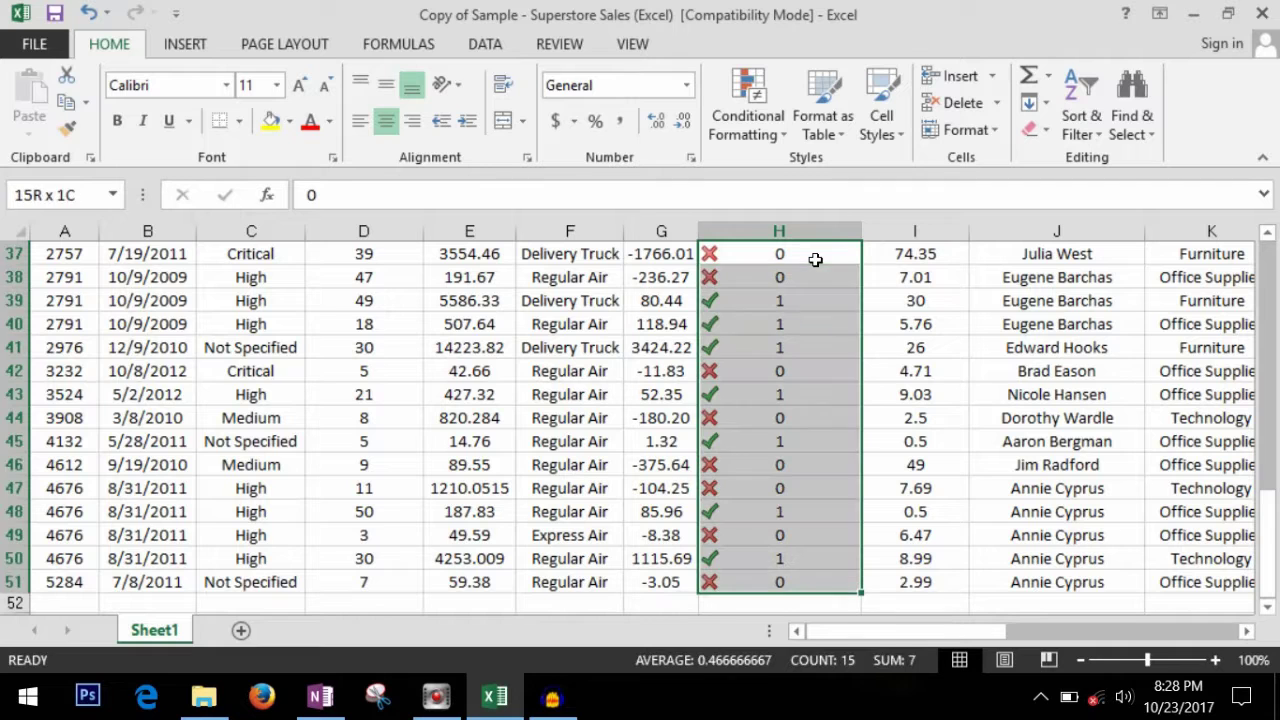
click(776, 140)
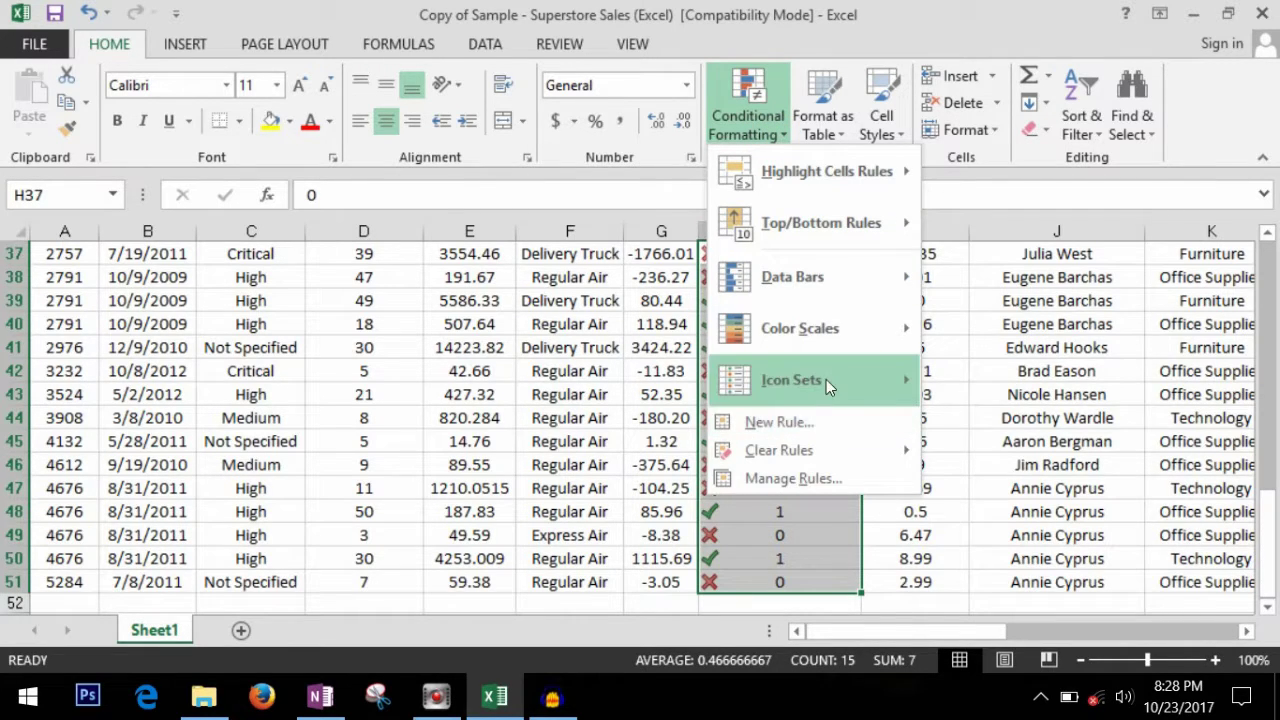
mouse_move(894, 379)
click(1051, 650)
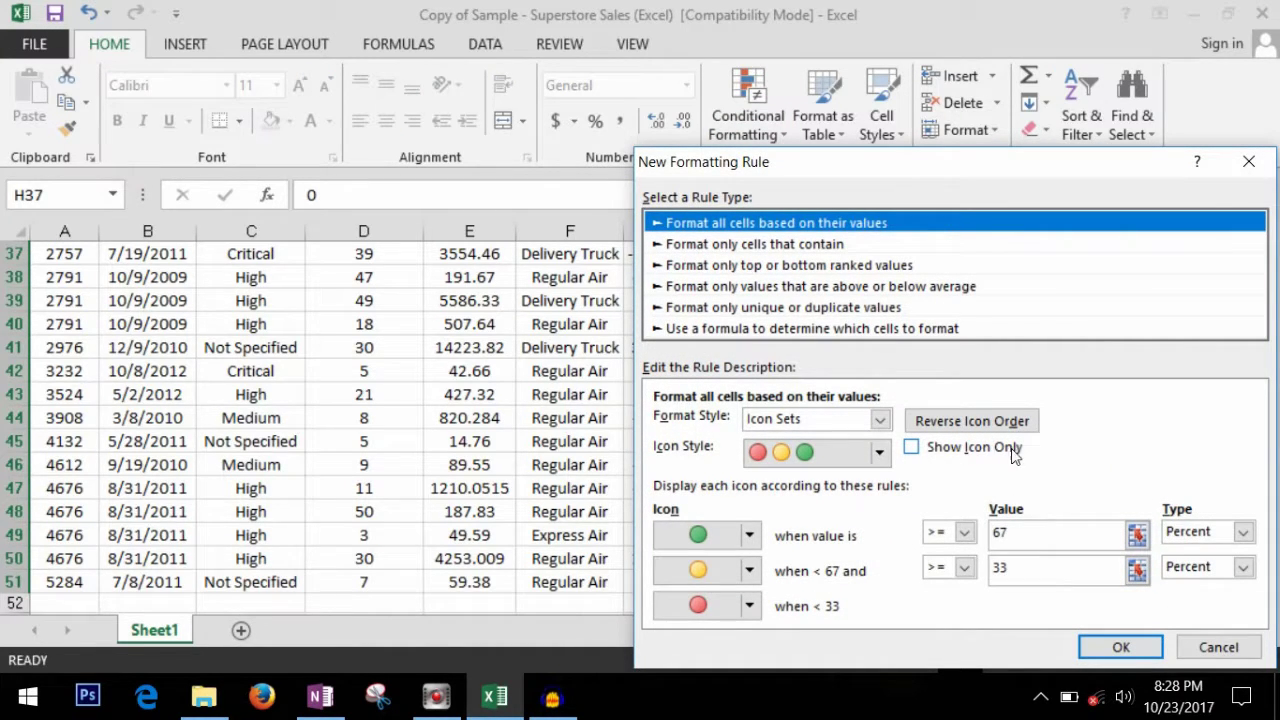
click(913, 449)
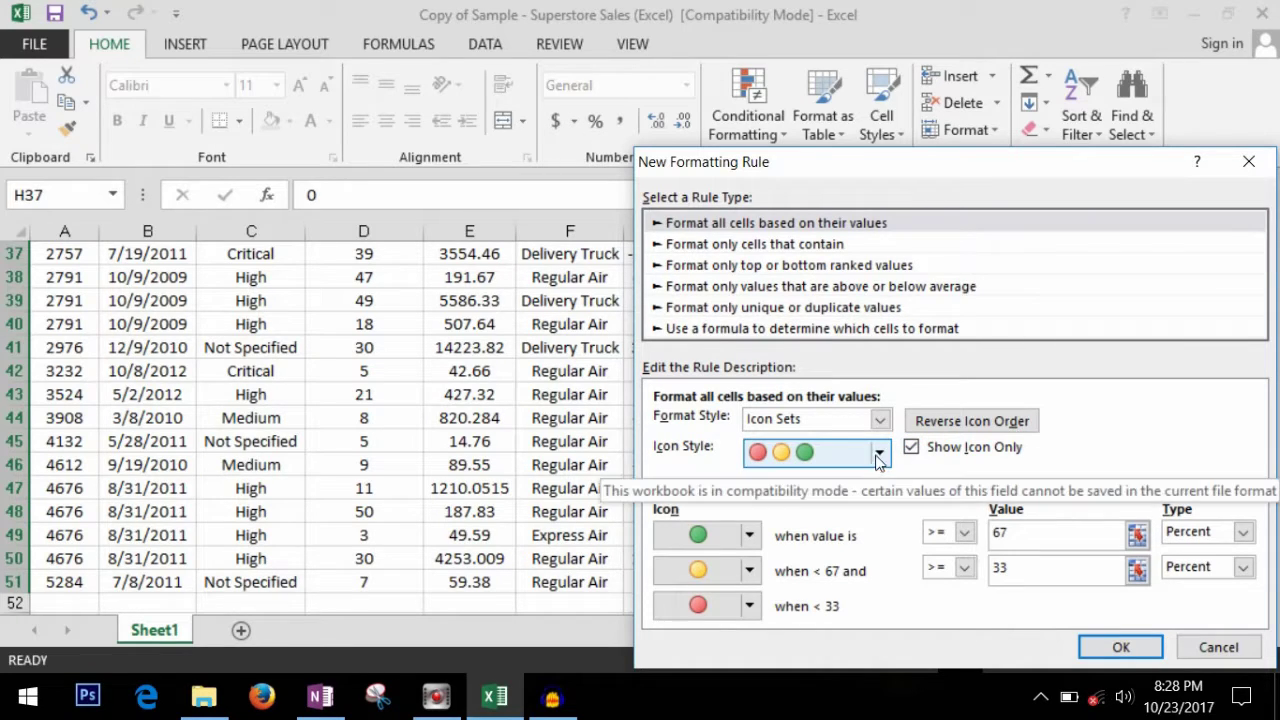
click(880, 454)
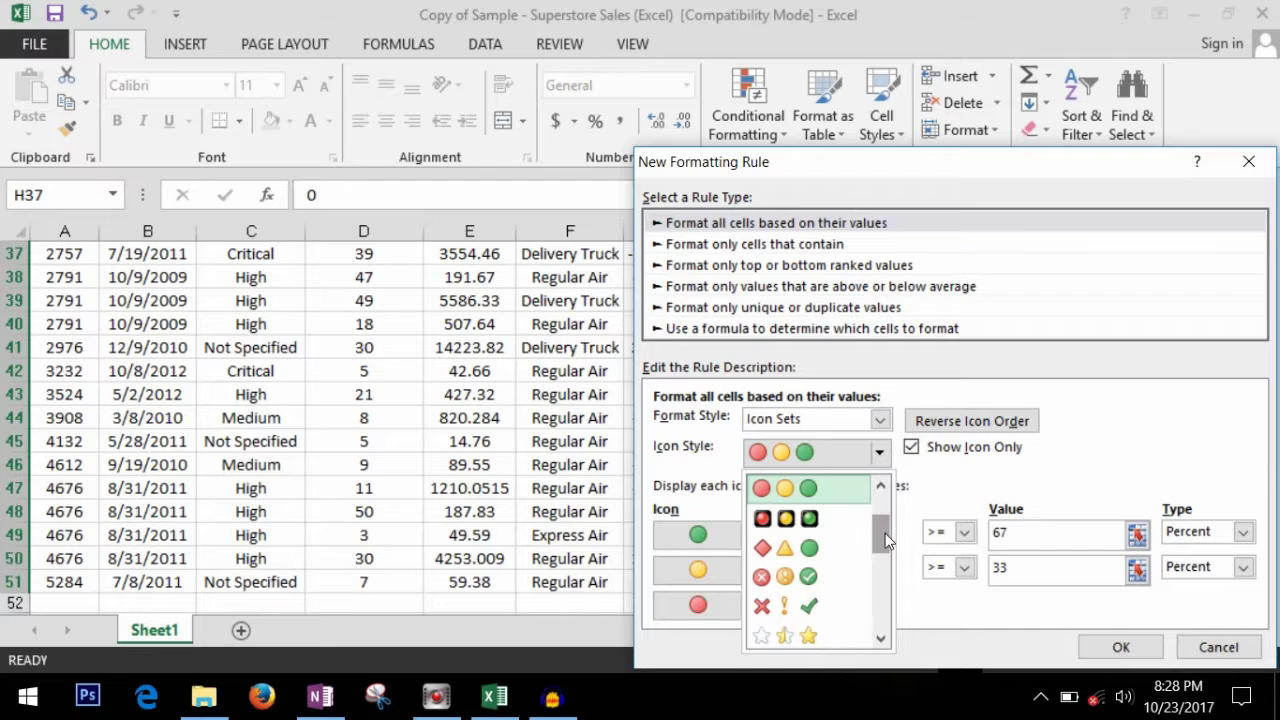
drag(884, 533, 883, 552)
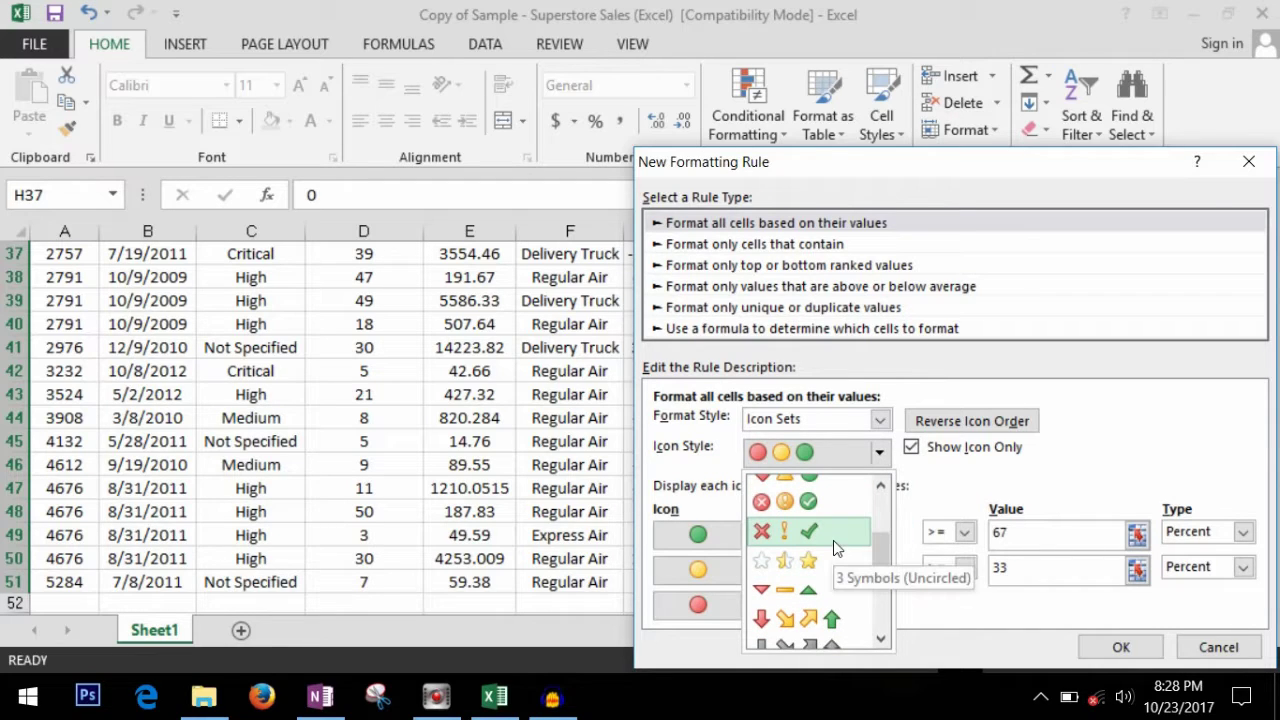
click(833, 540)
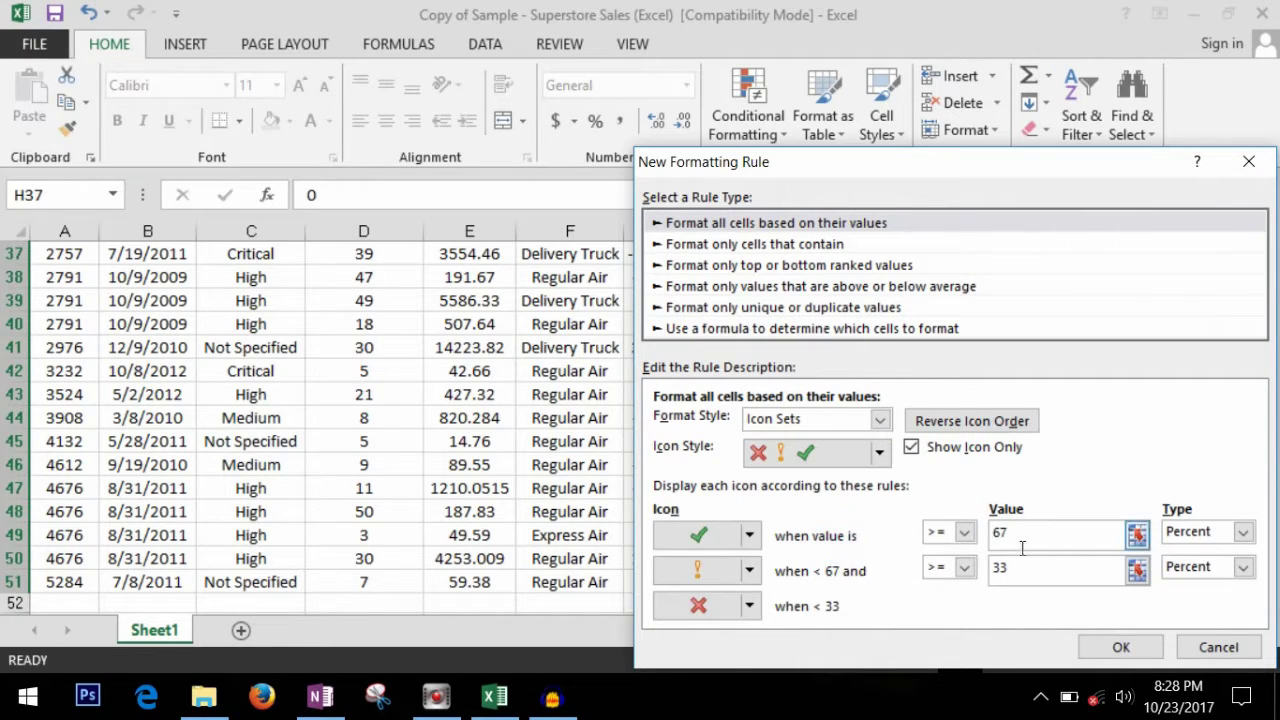
click(1120, 647)
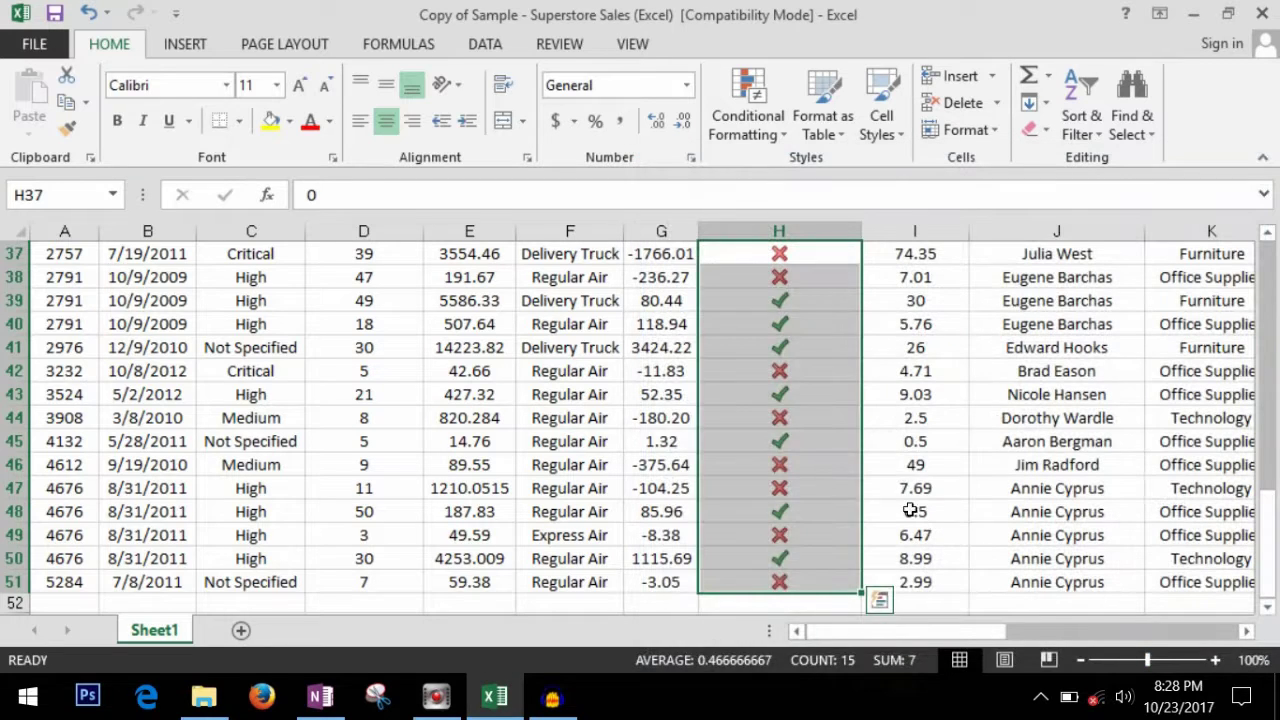
Examine the check and cross icons in column H against the profit values across the sheet
click(822, 446)
click(823, 365)
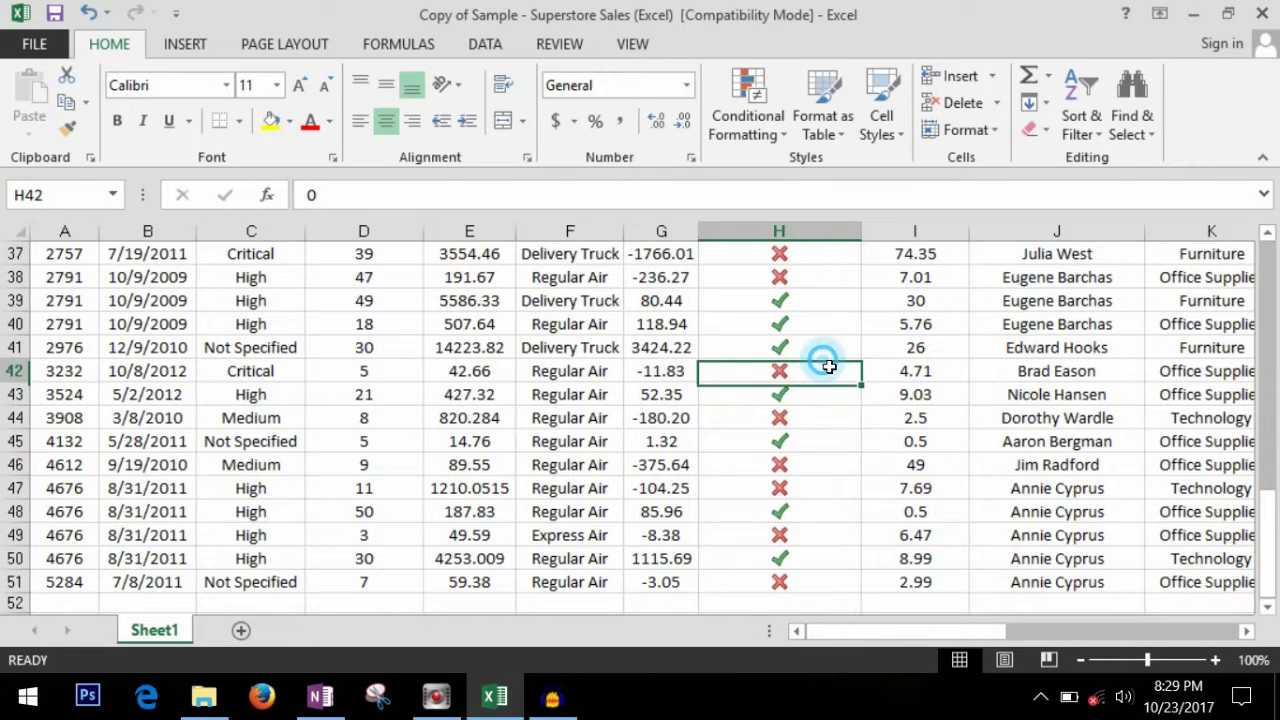
click(829, 470)
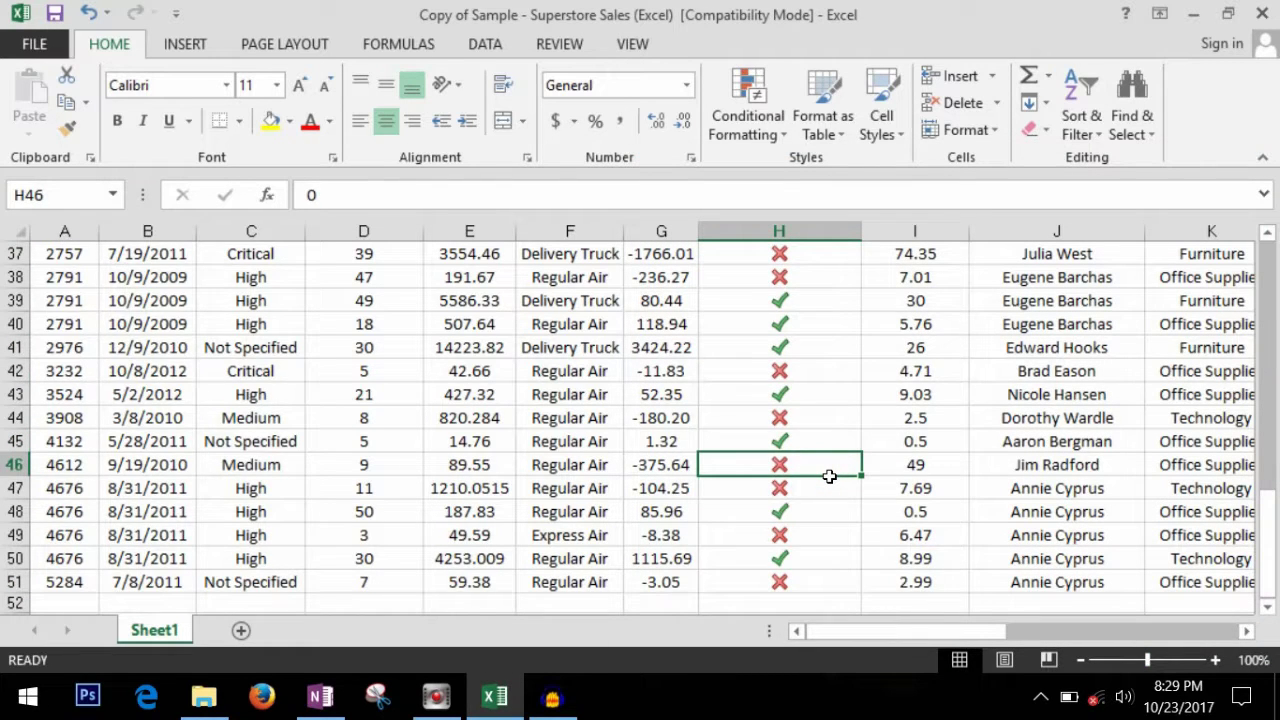
scroll(829, 476, up, 12)
click(830, 298)
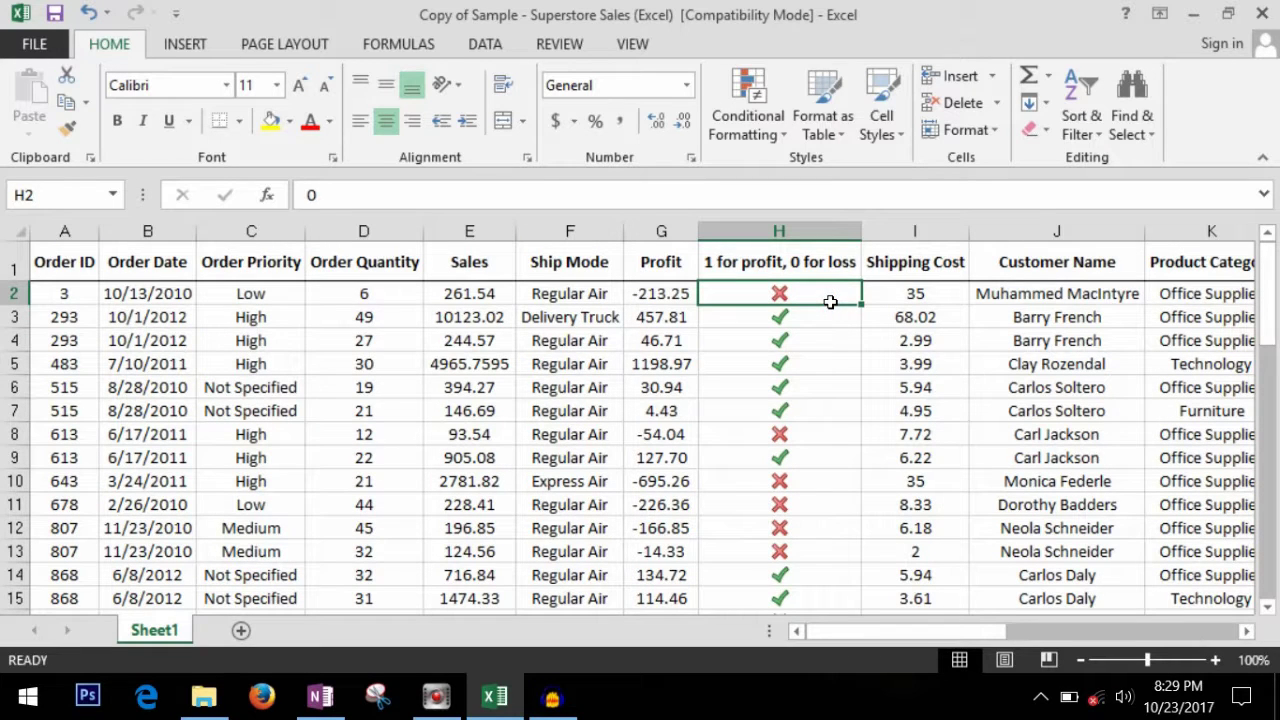
click(748, 105)
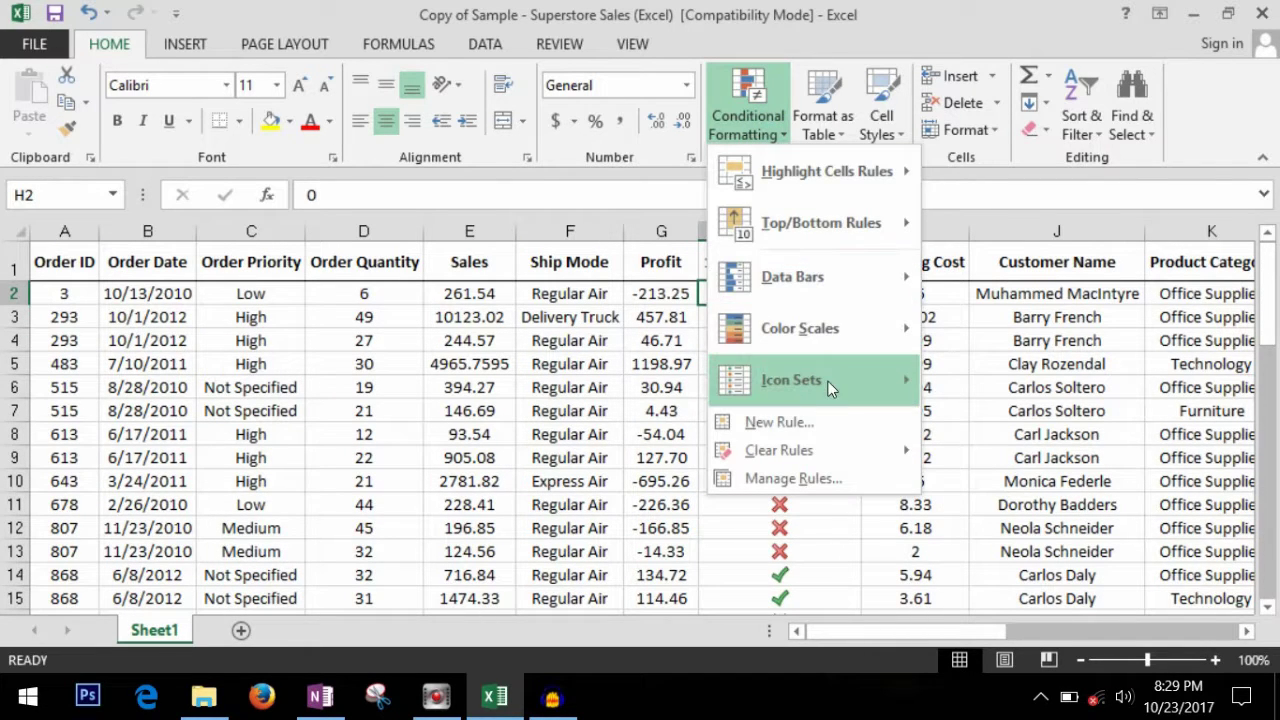
mouse_move(828, 381)
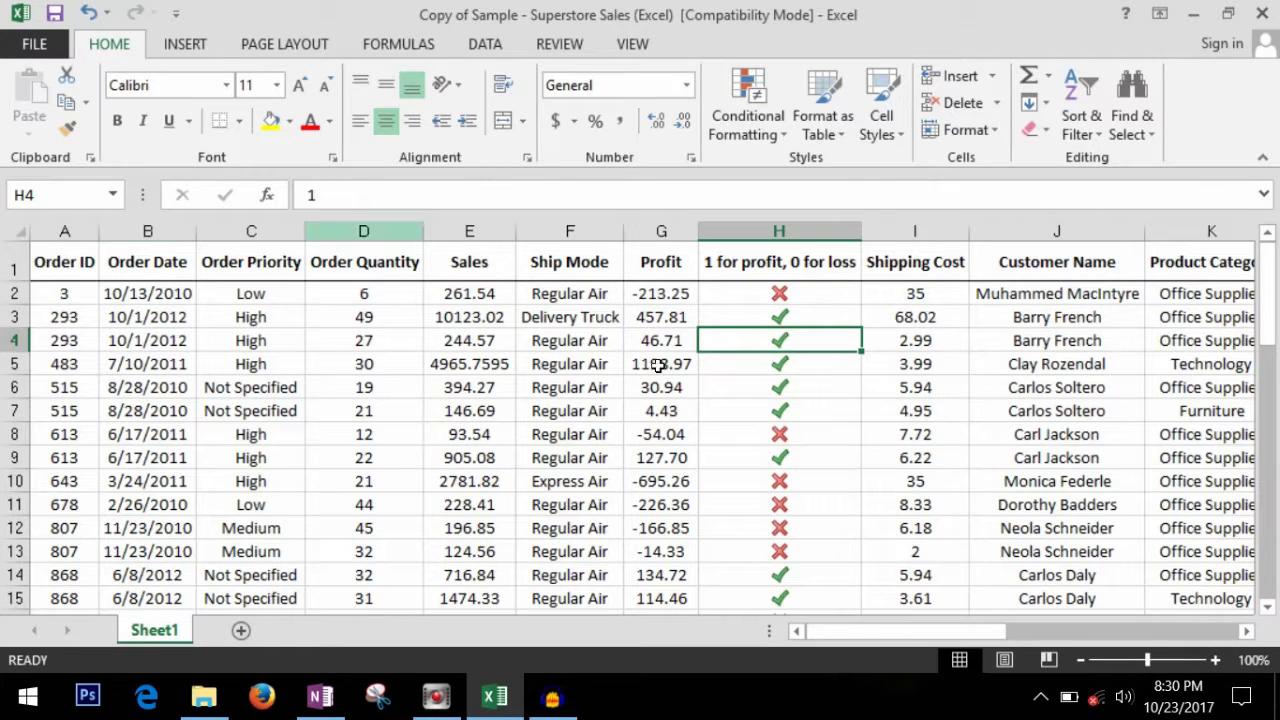
click(660, 440)
click(546, 440)
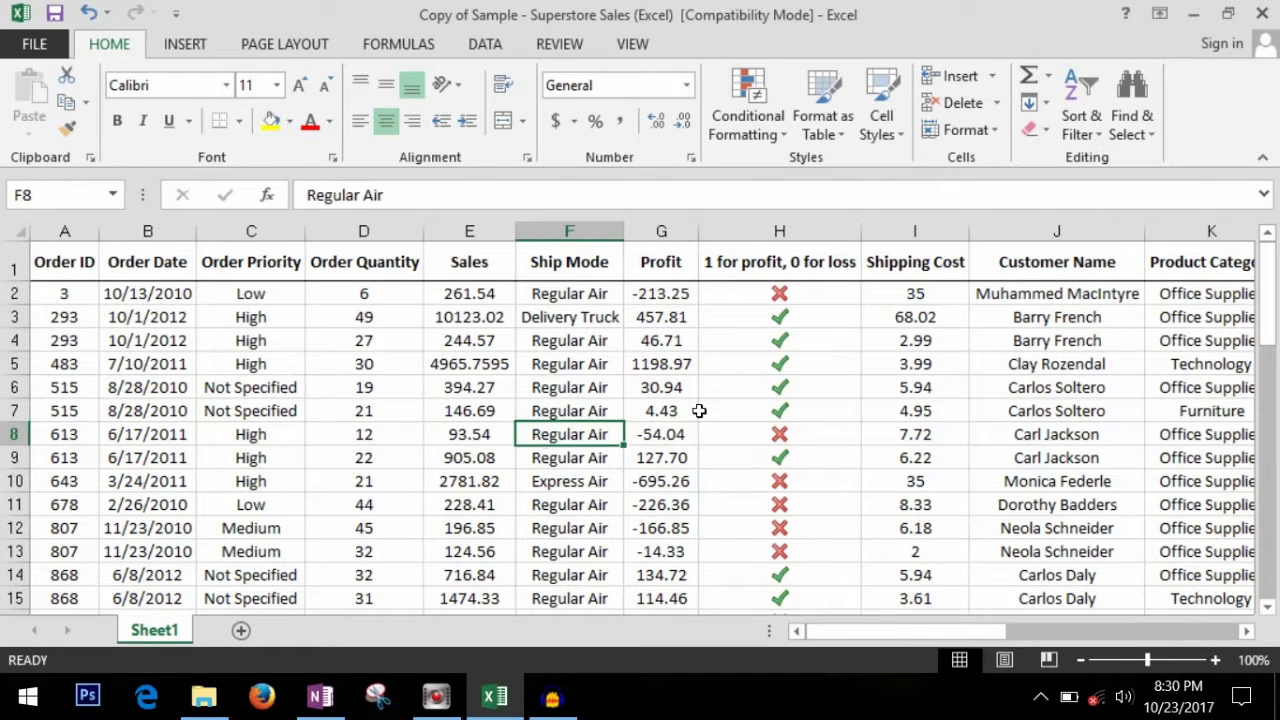
click(245, 390)
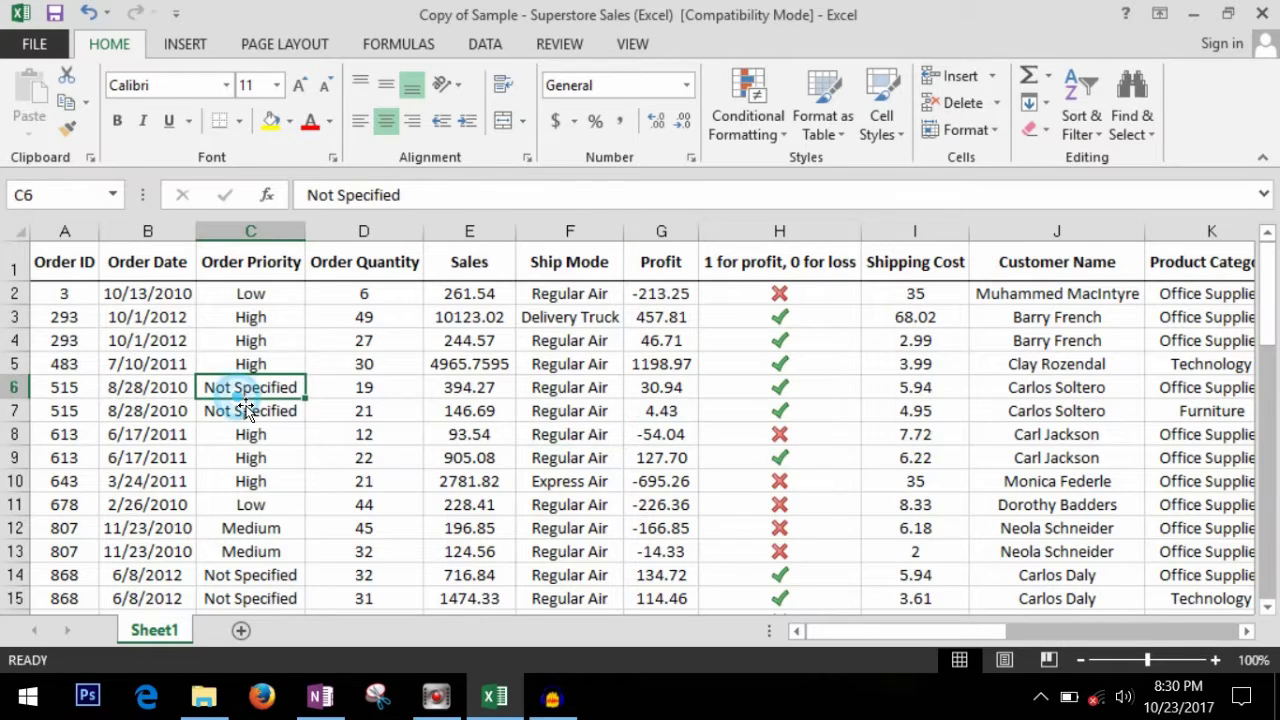
Highlight duplicate Order ID values in column A with Light Red Fill with Dark Red Text
click(64, 233)
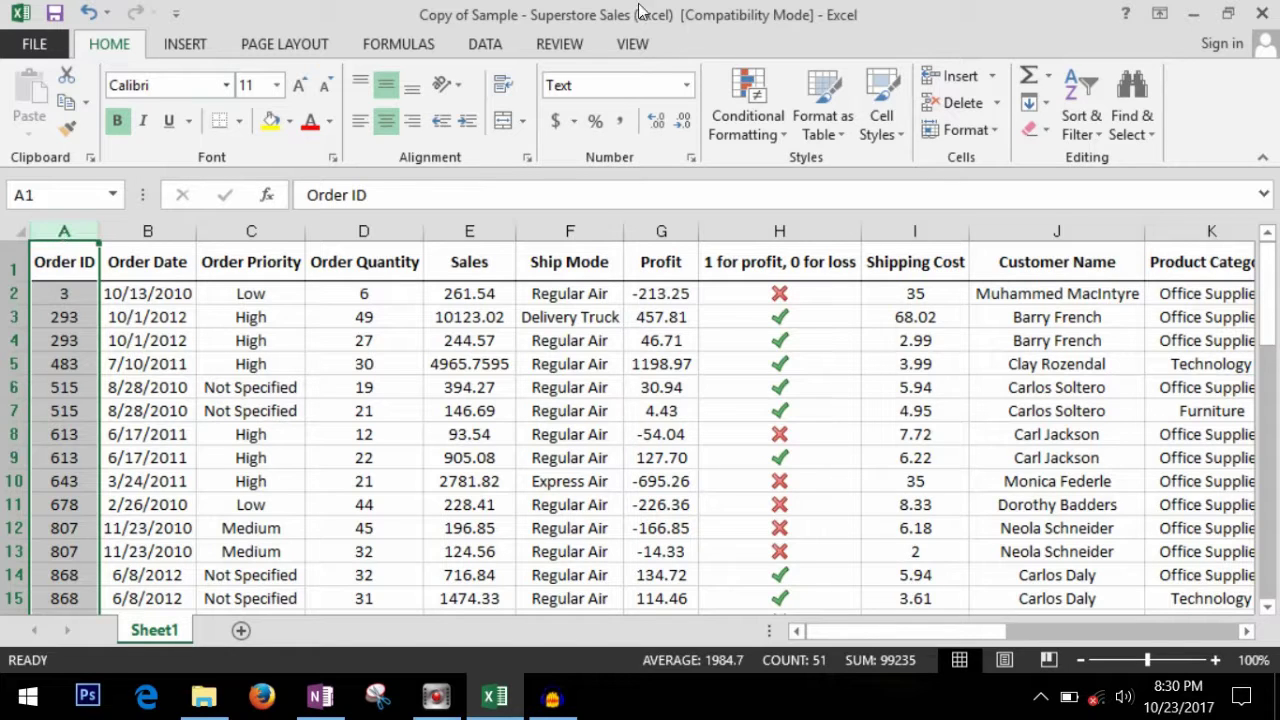
click(782, 136)
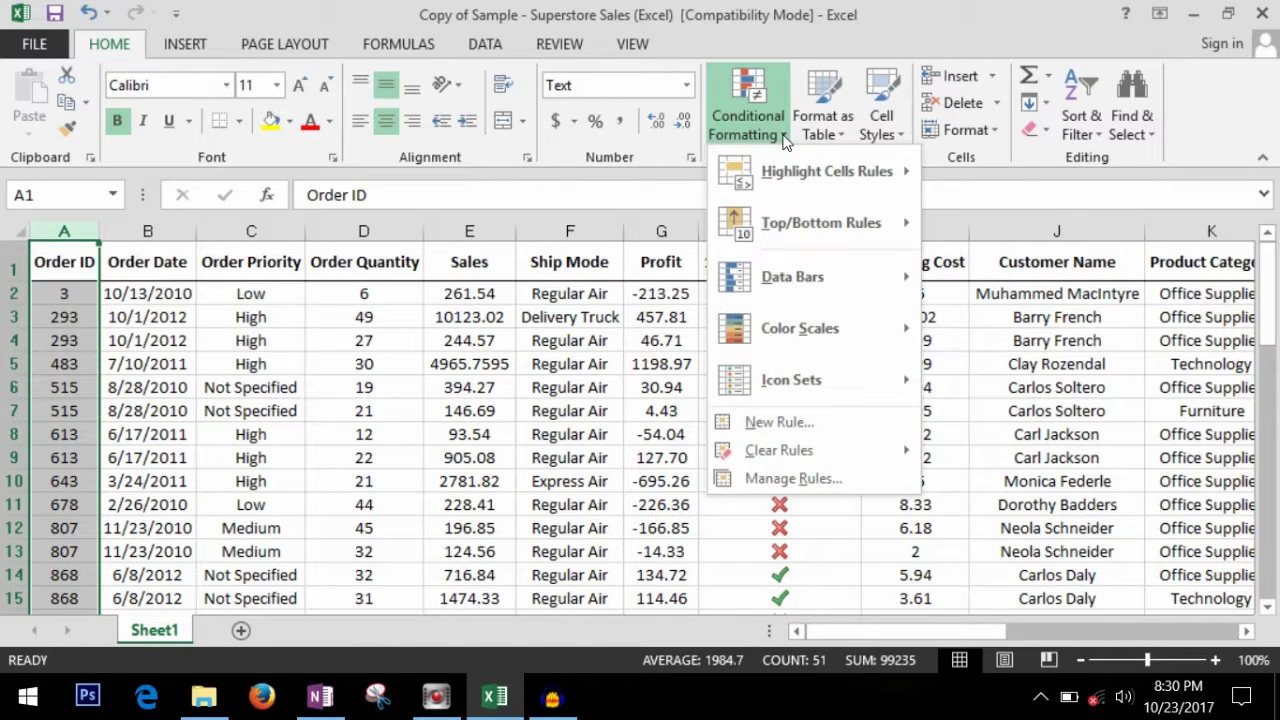
mouse_move(800, 195)
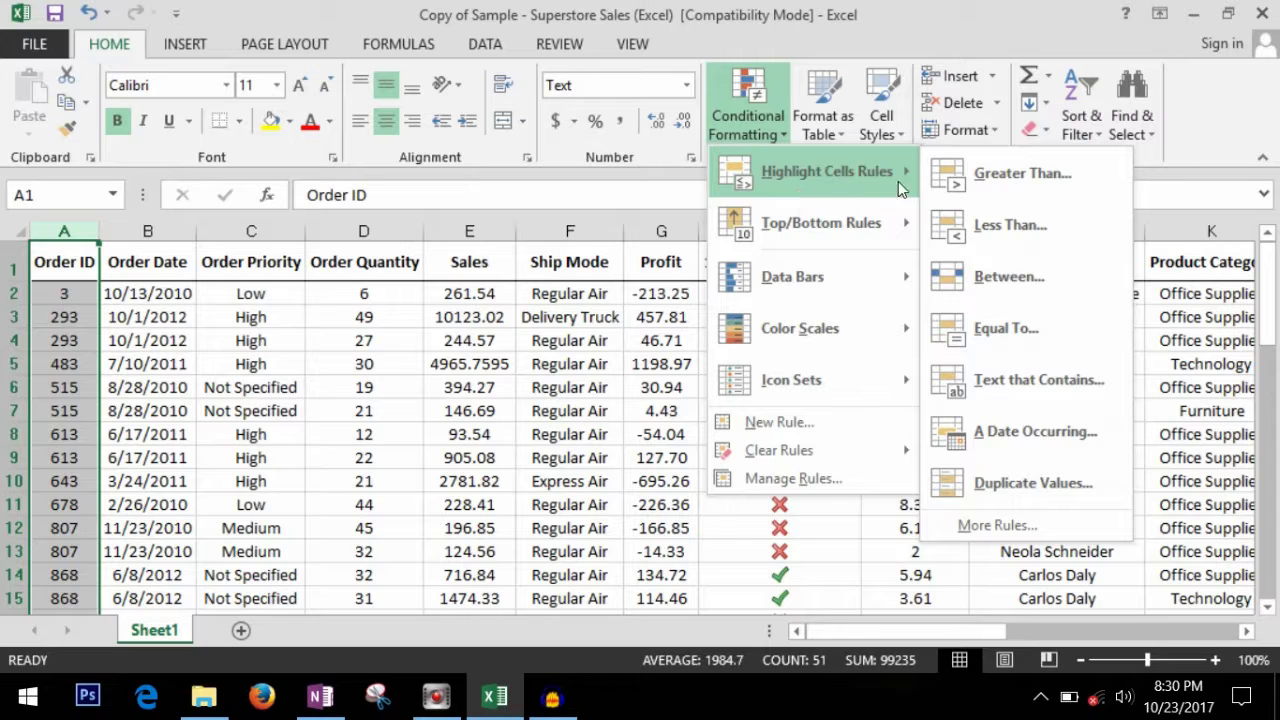
click(1012, 478)
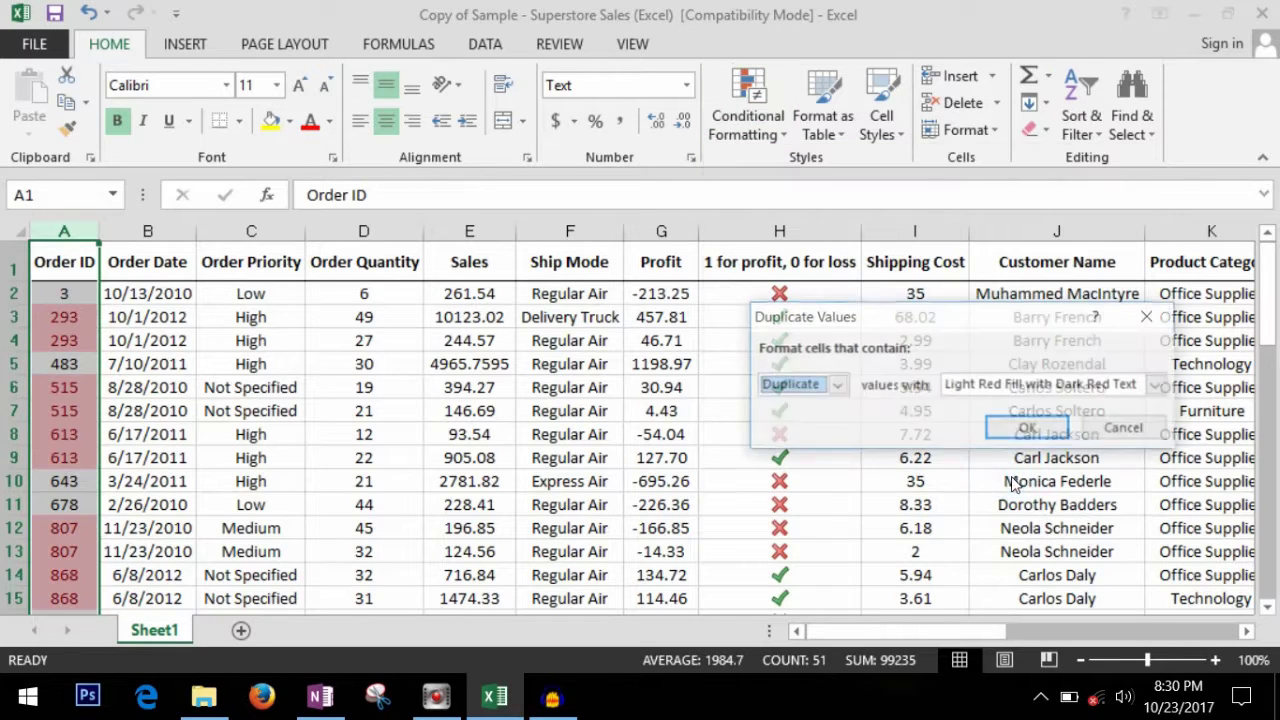
click(1048, 430)
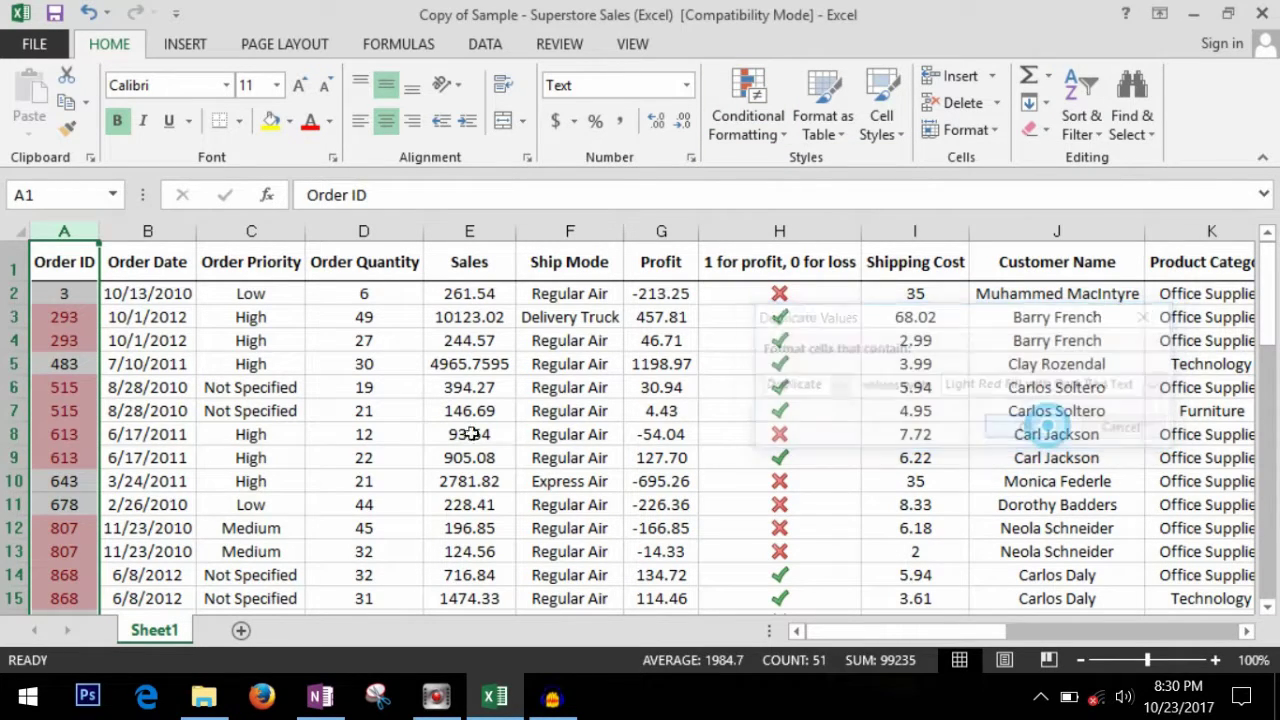
click(828, 464)
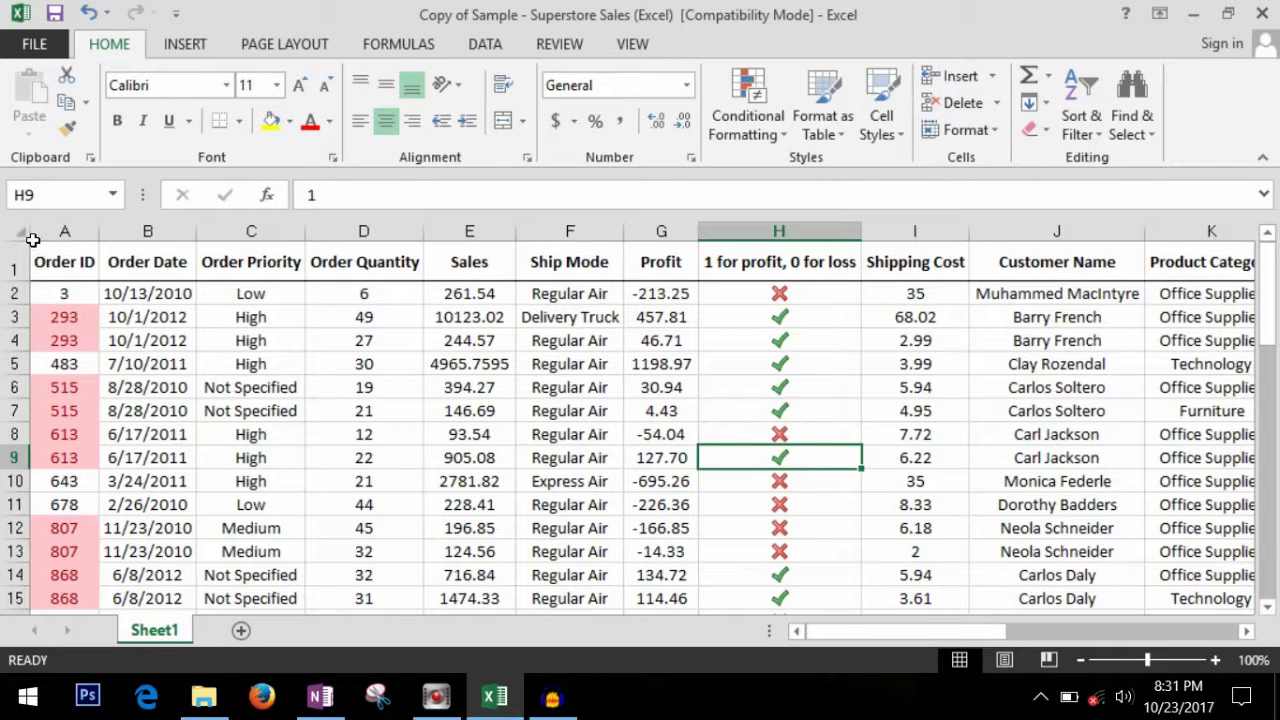
Clear all conditional formatting rules from the entire sheet
click(762, 126)
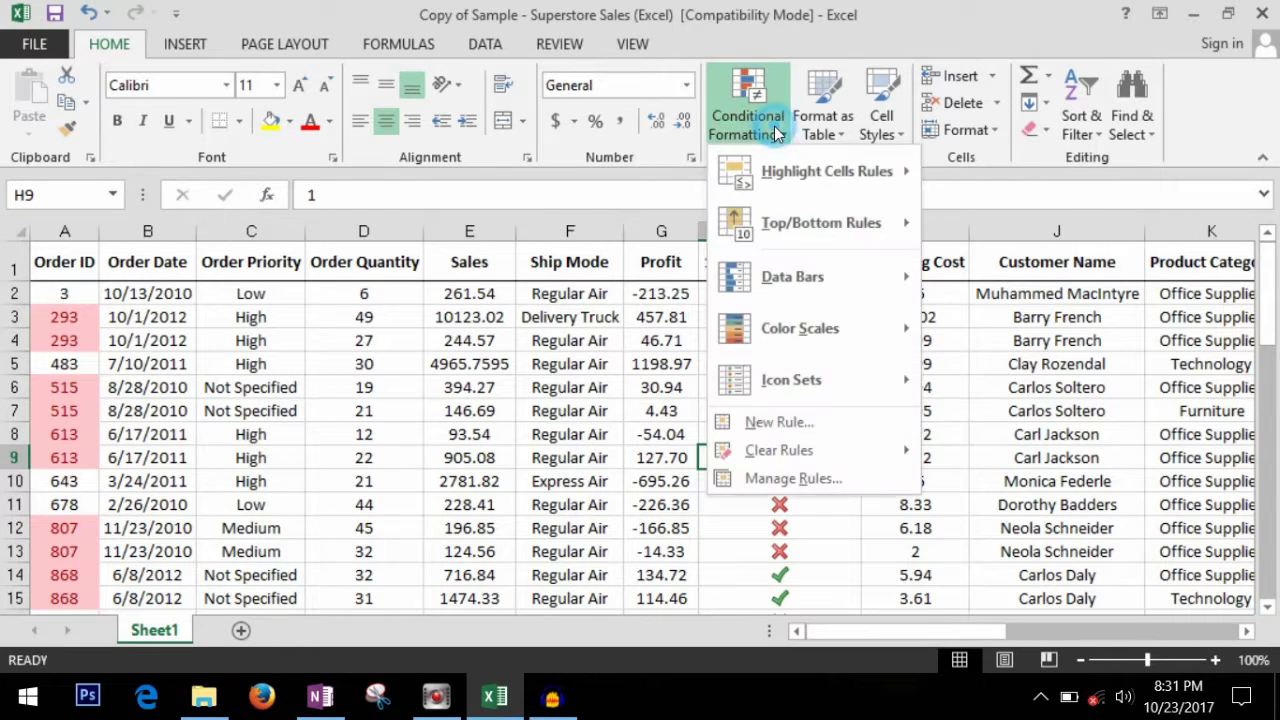
mouse_move(860, 450)
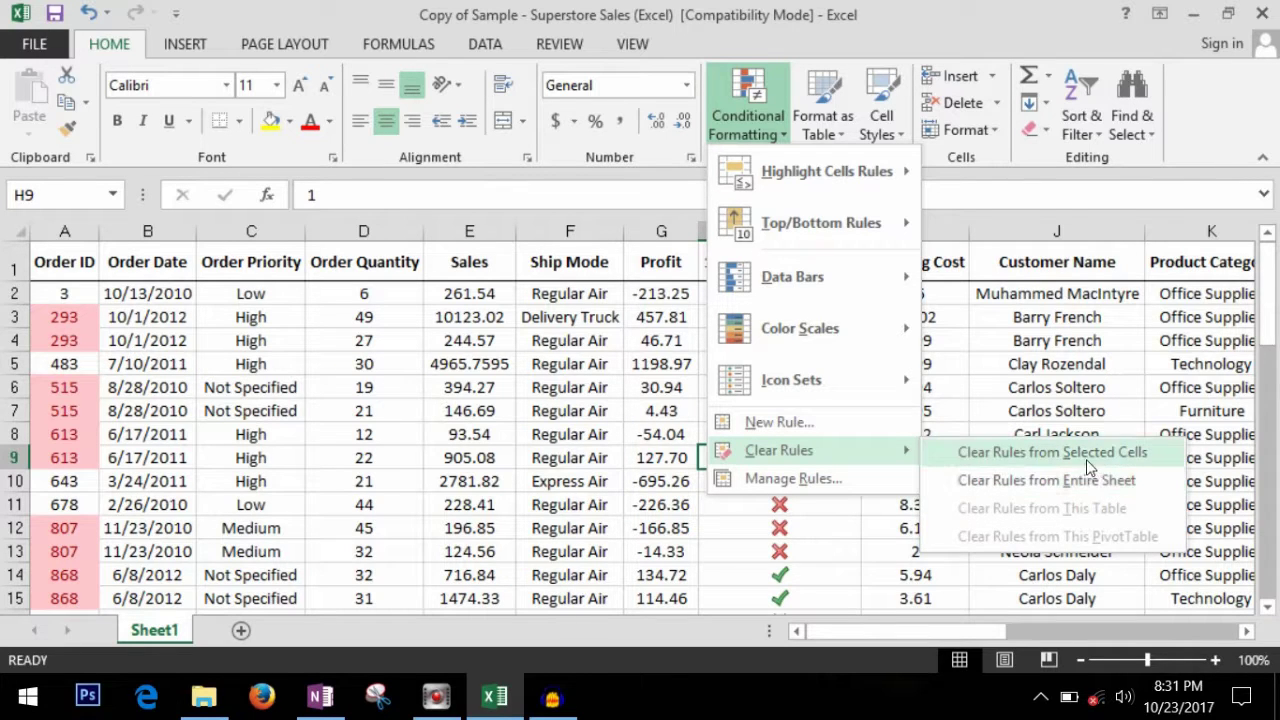
click(1098, 482)
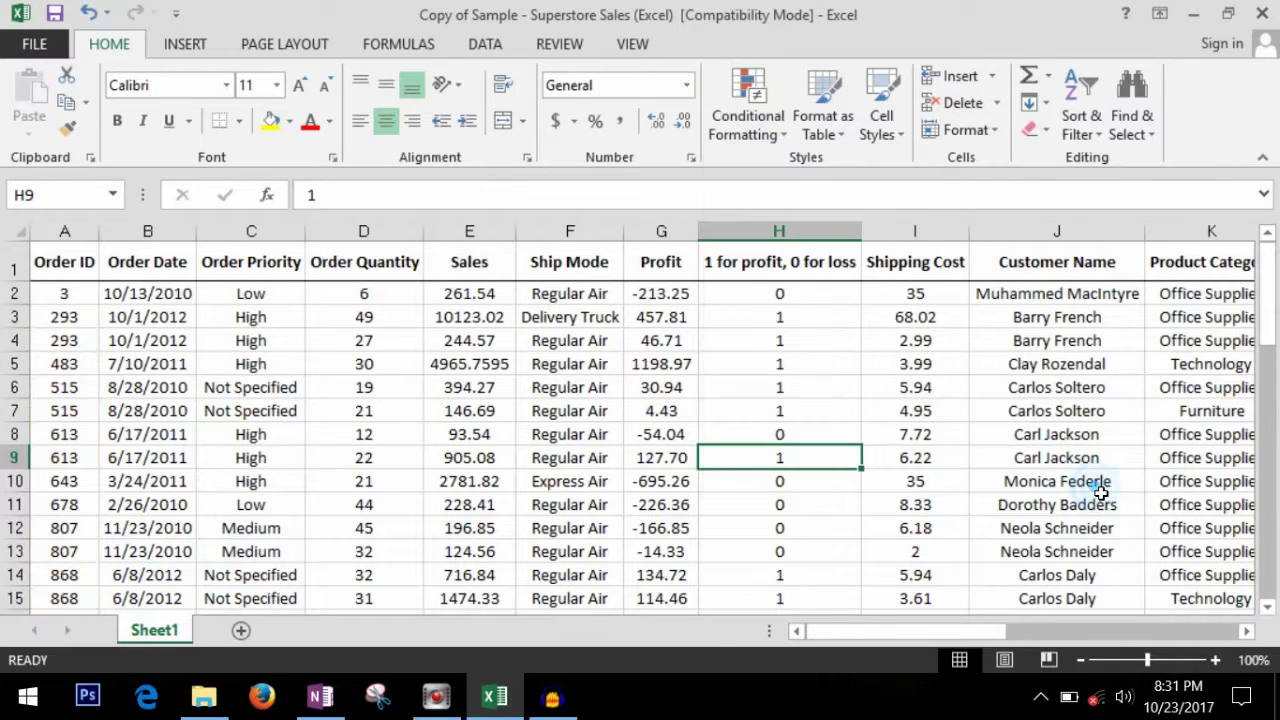
click(847, 413)
click(846, 341)
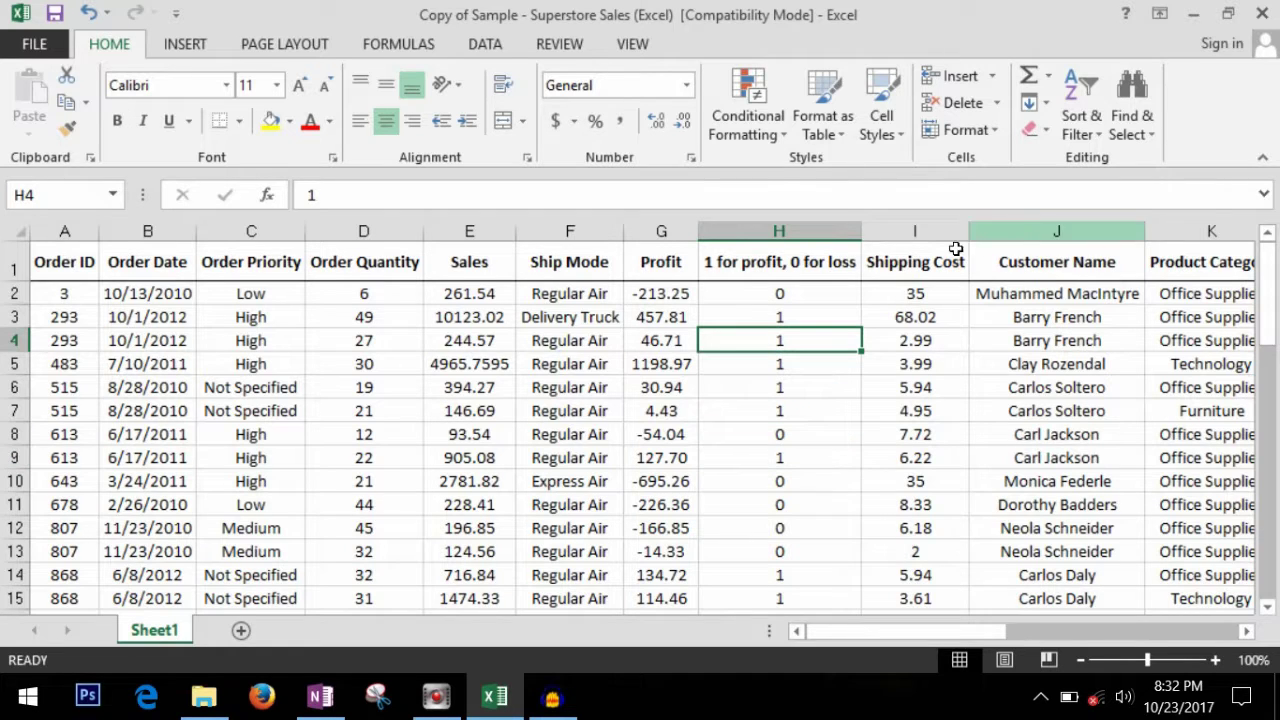
Format the data range A1:O51 as a table with headers, using a blue Medium table style
click(838, 134)
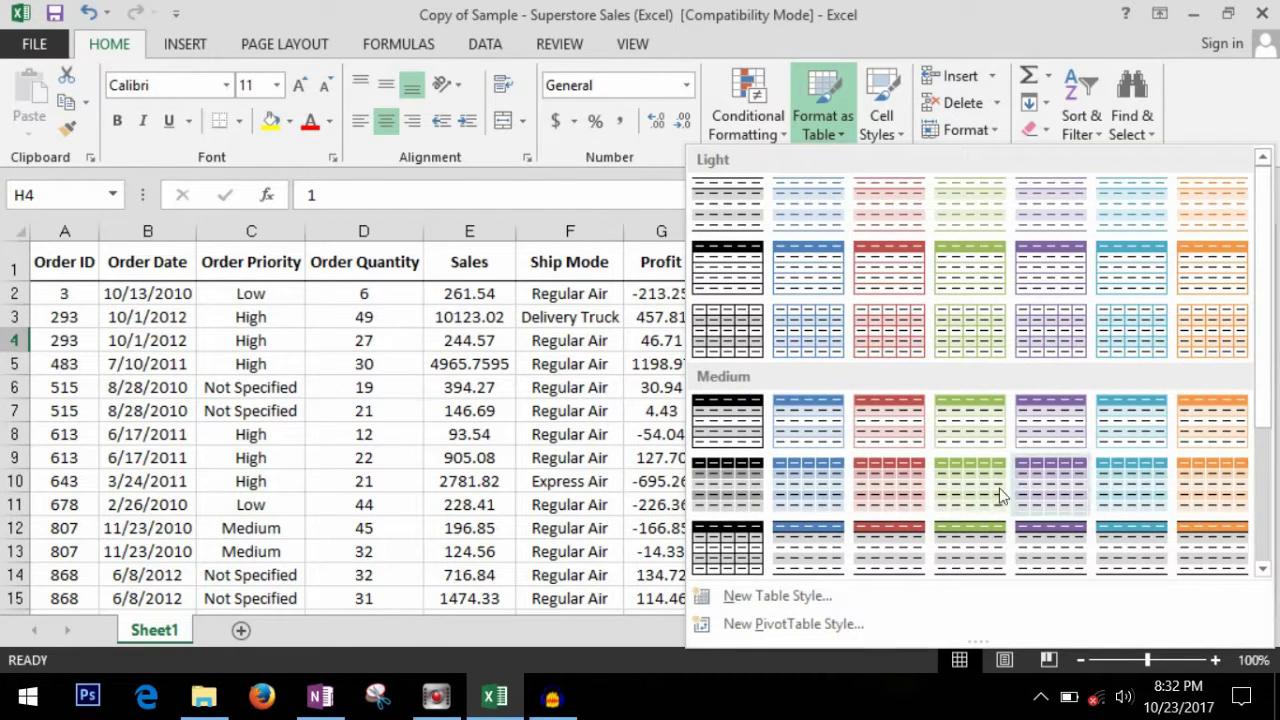
click(590, 357)
click(71, 272)
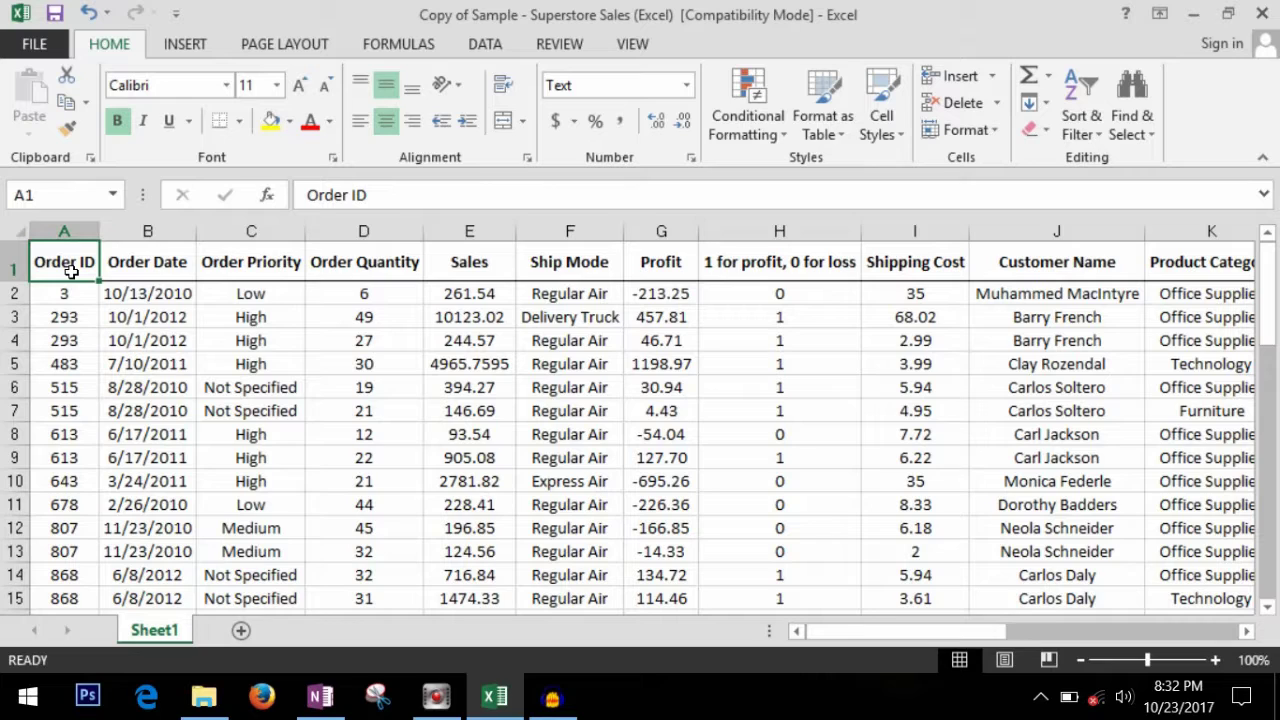
key(ctrl+shift+Down)
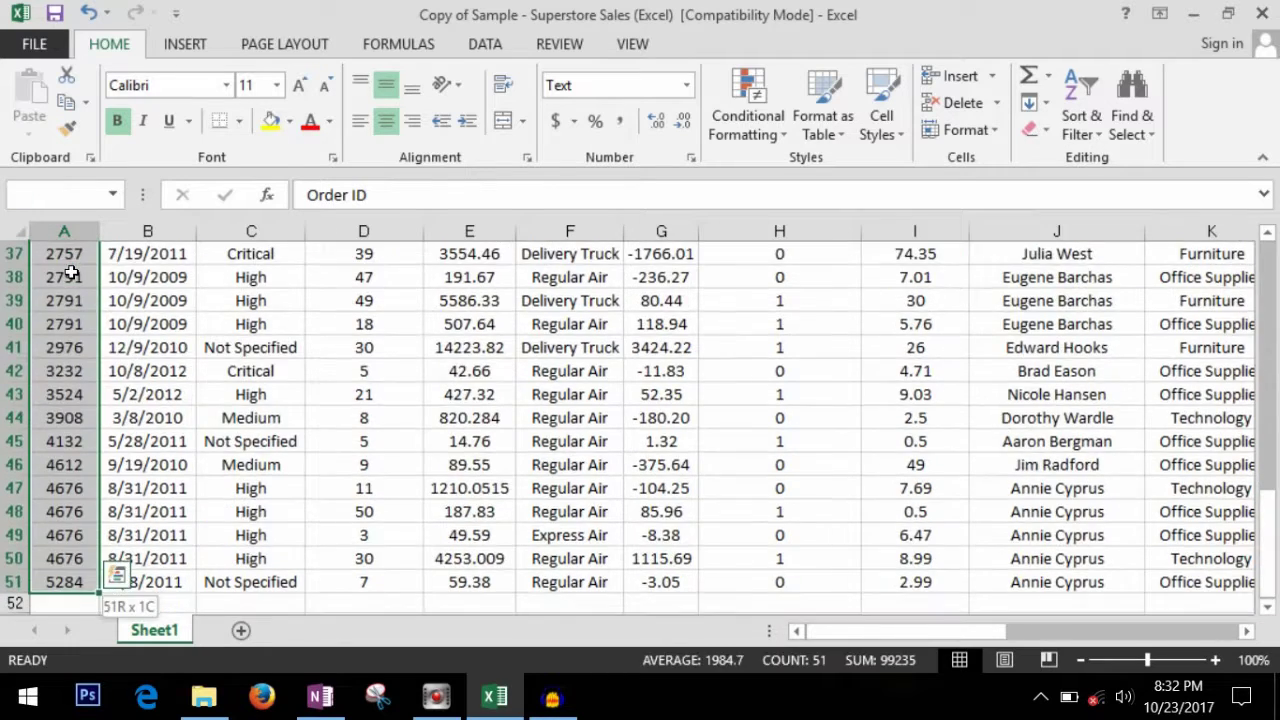
key(ctrl+shift+Right)
scroll(394, 398, up, 12)
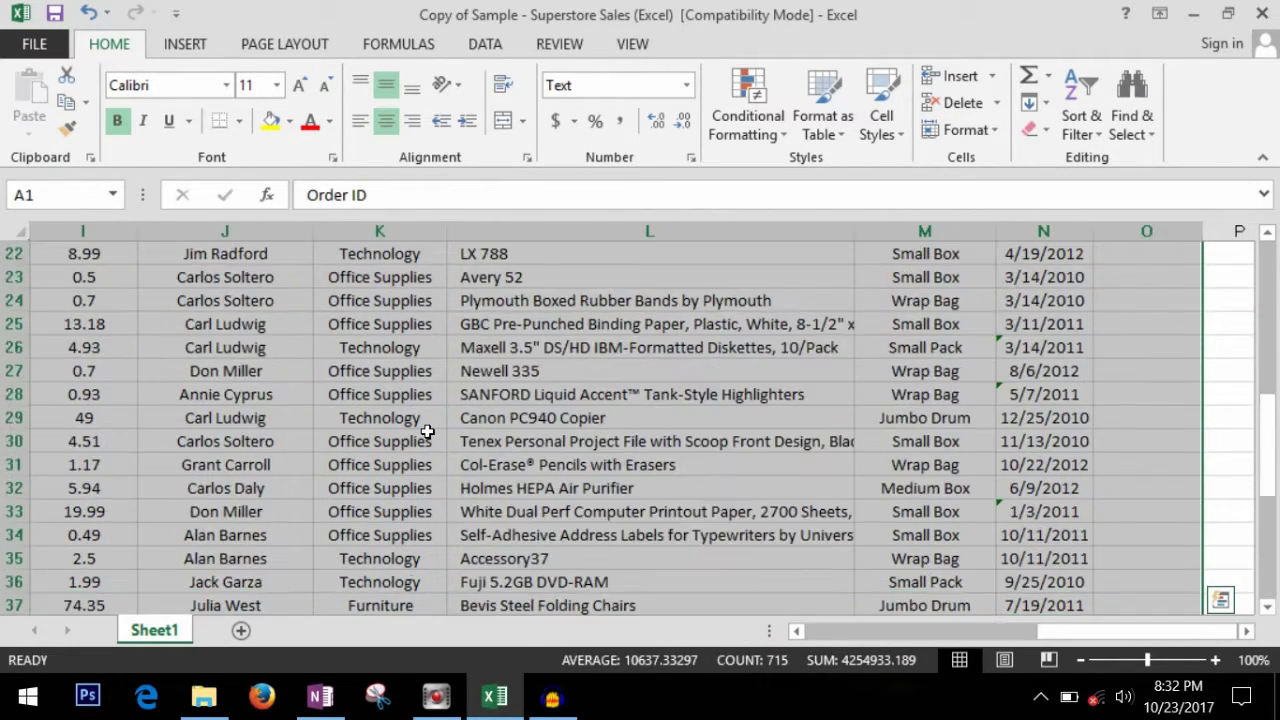
click(847, 137)
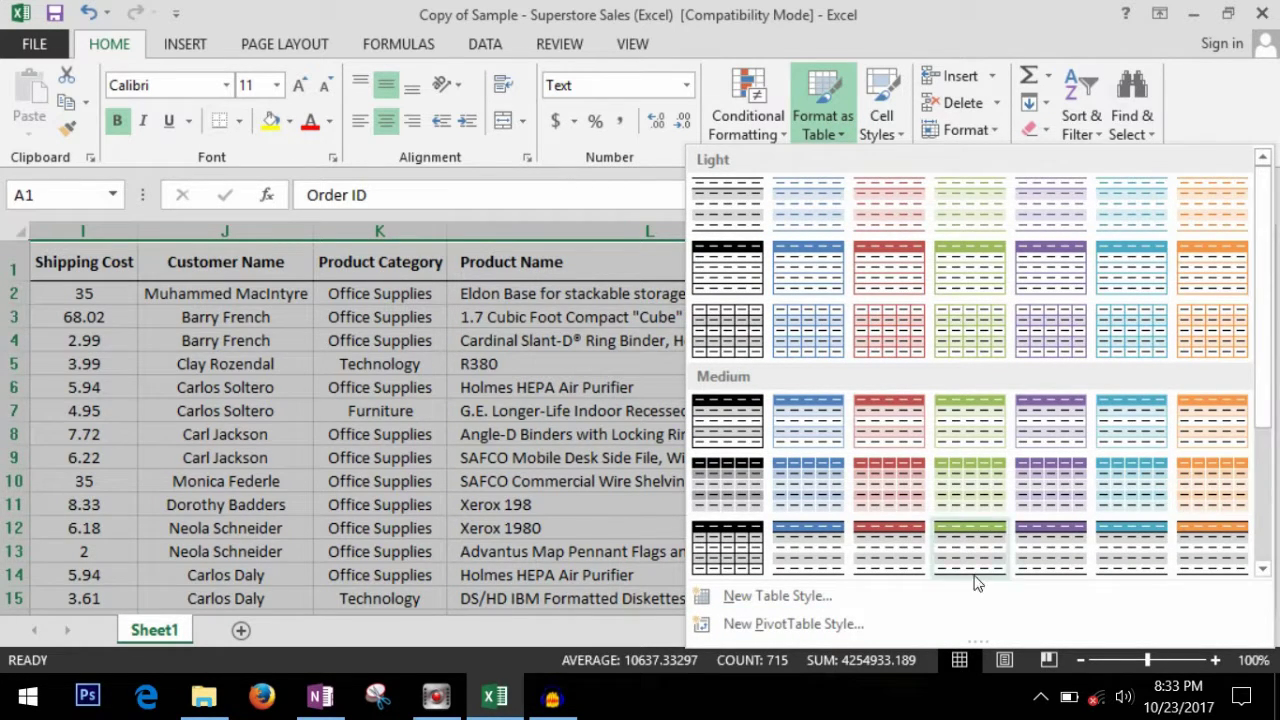
click(814, 548)
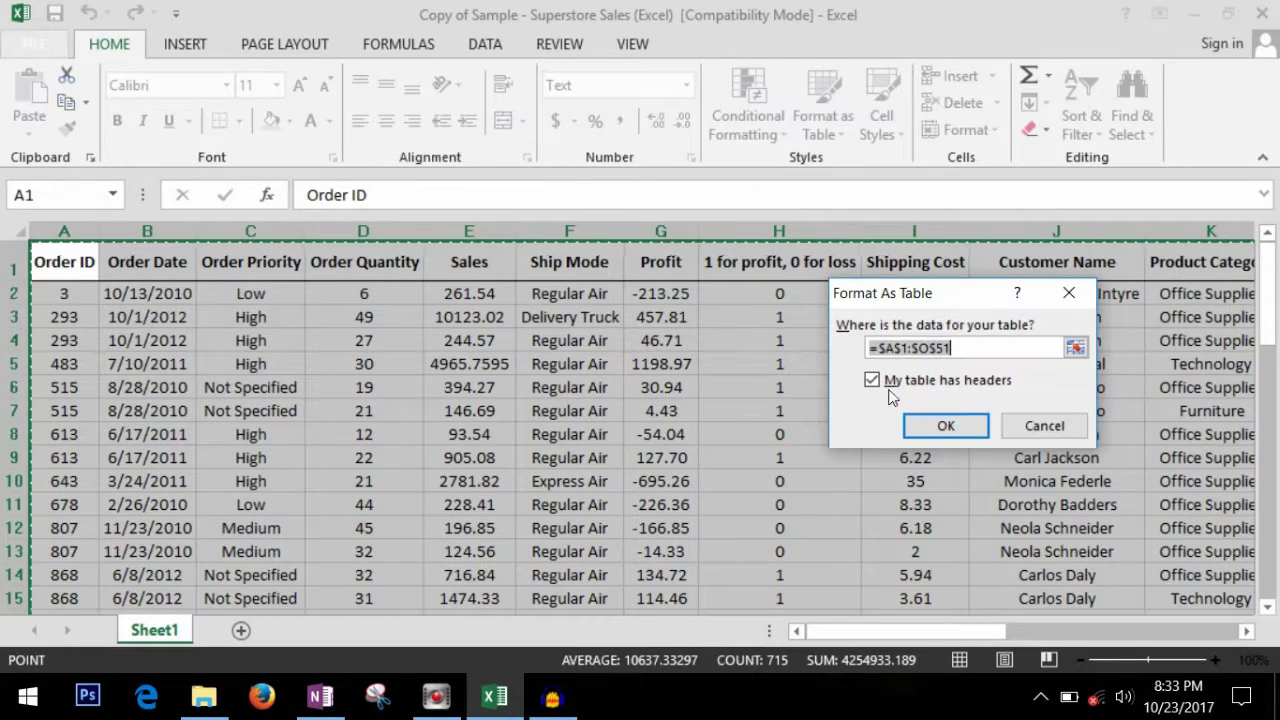
click(956, 427)
click(464, 442)
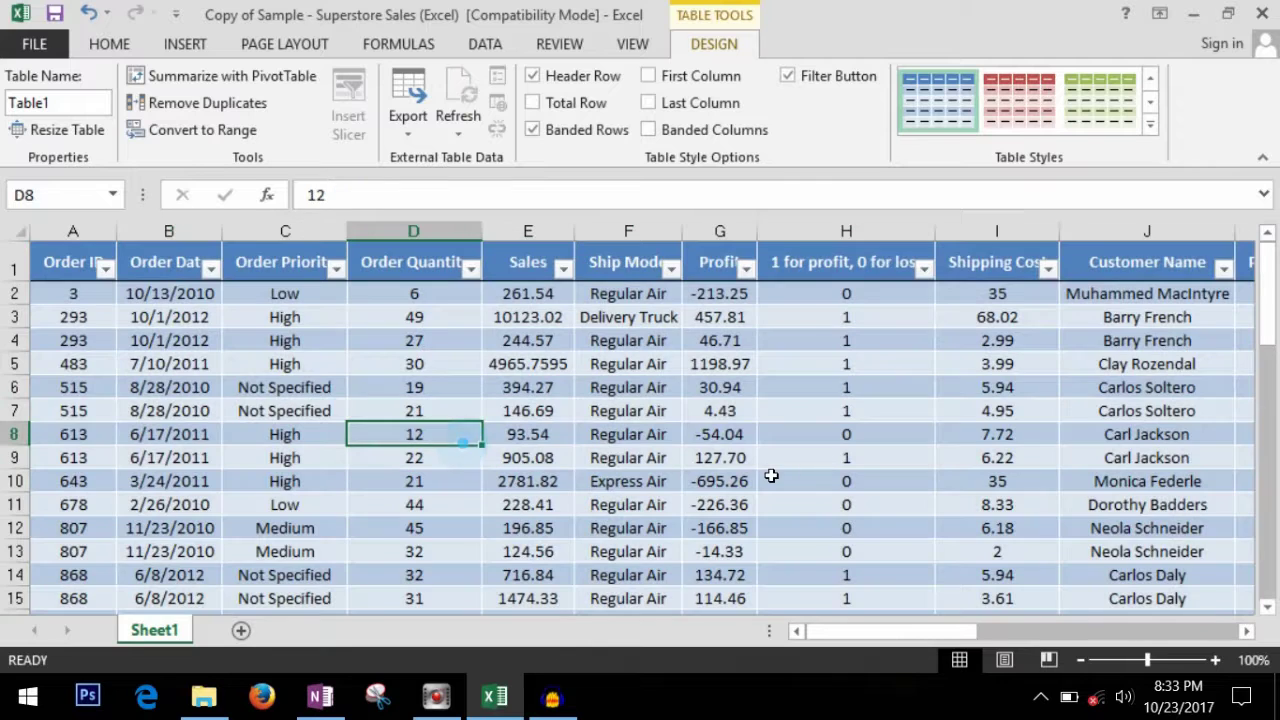
Turn off the filter buttons in the table's header row
click(671, 268)
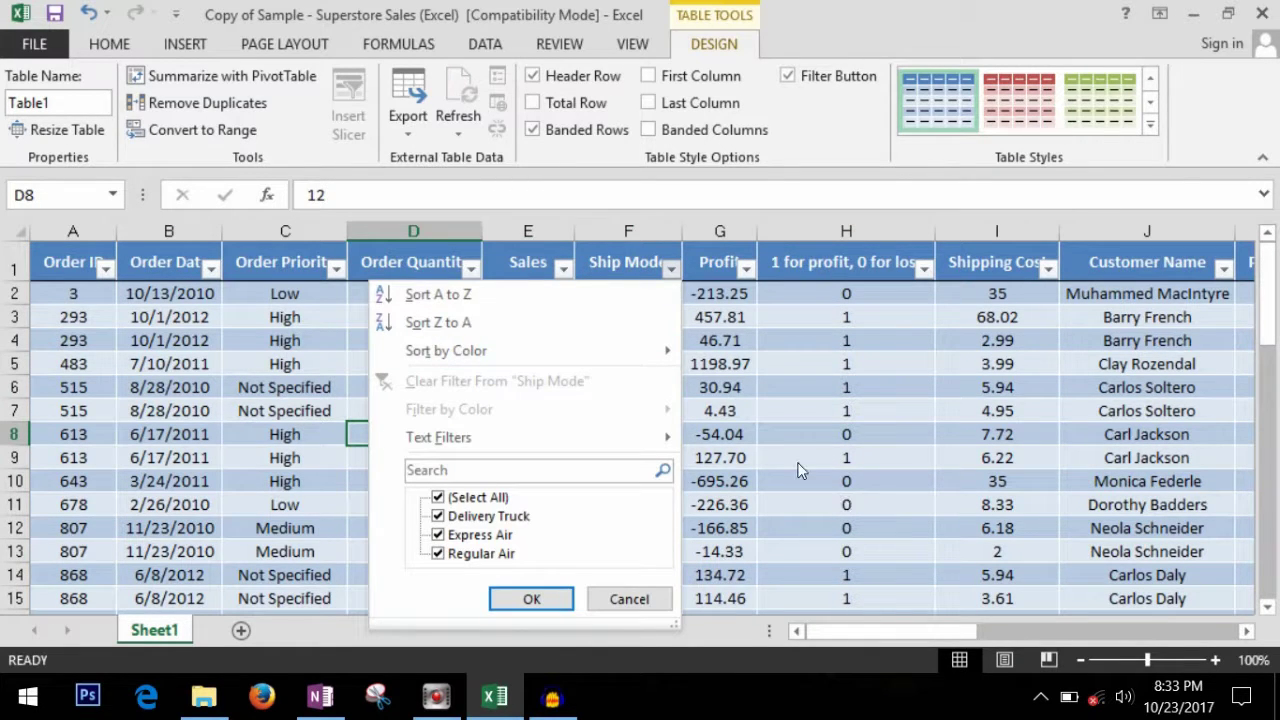
key(Escape)
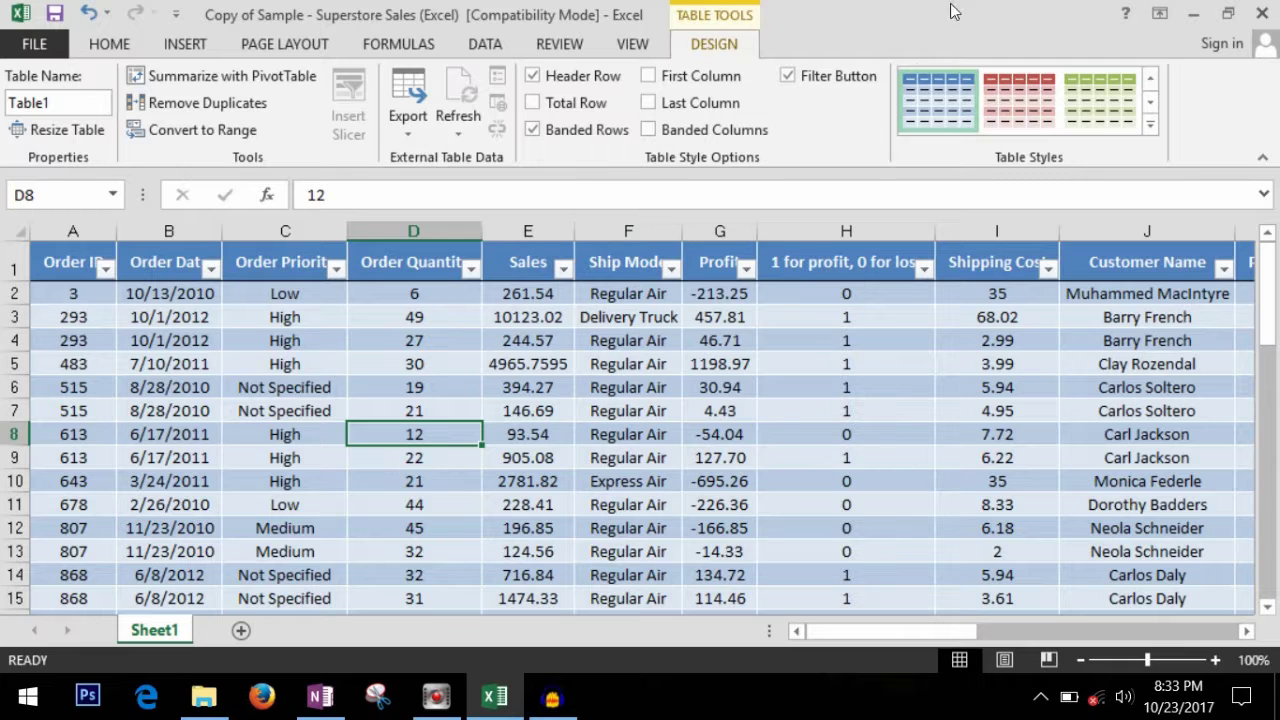
click(787, 78)
click(809, 363)
click(840, 268)
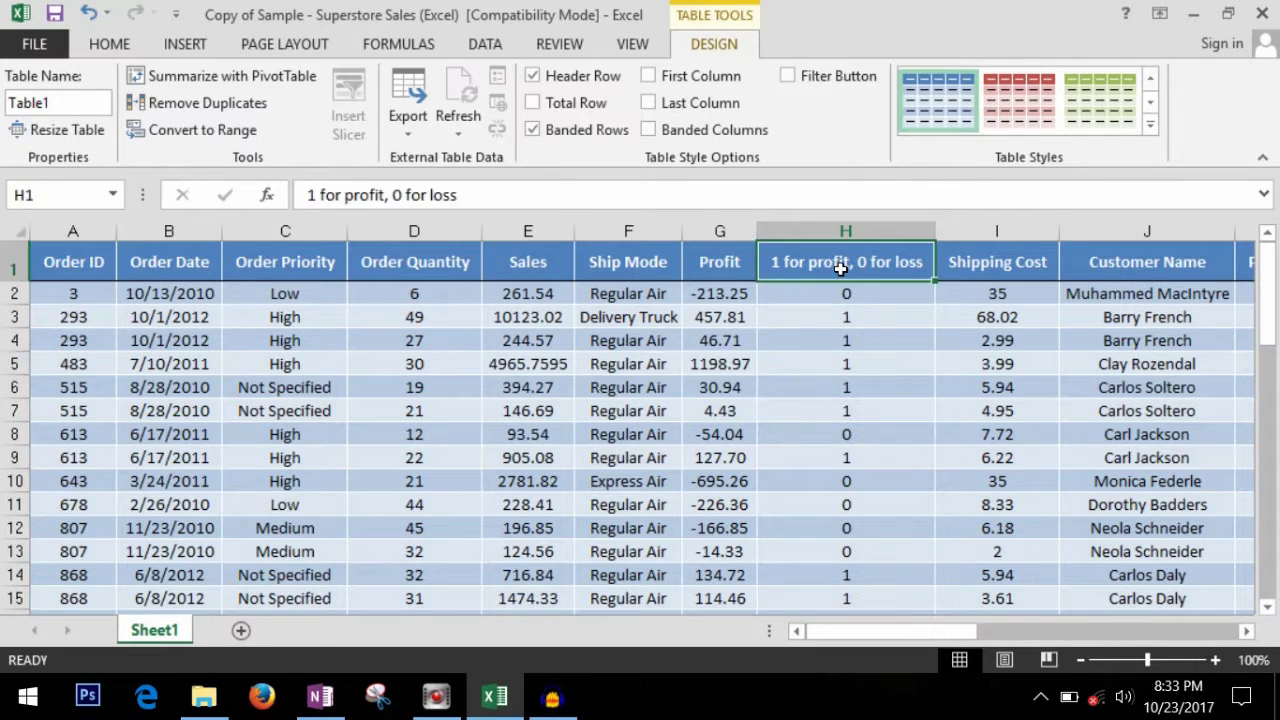
click(592, 340)
click(720, 410)
click(862, 482)
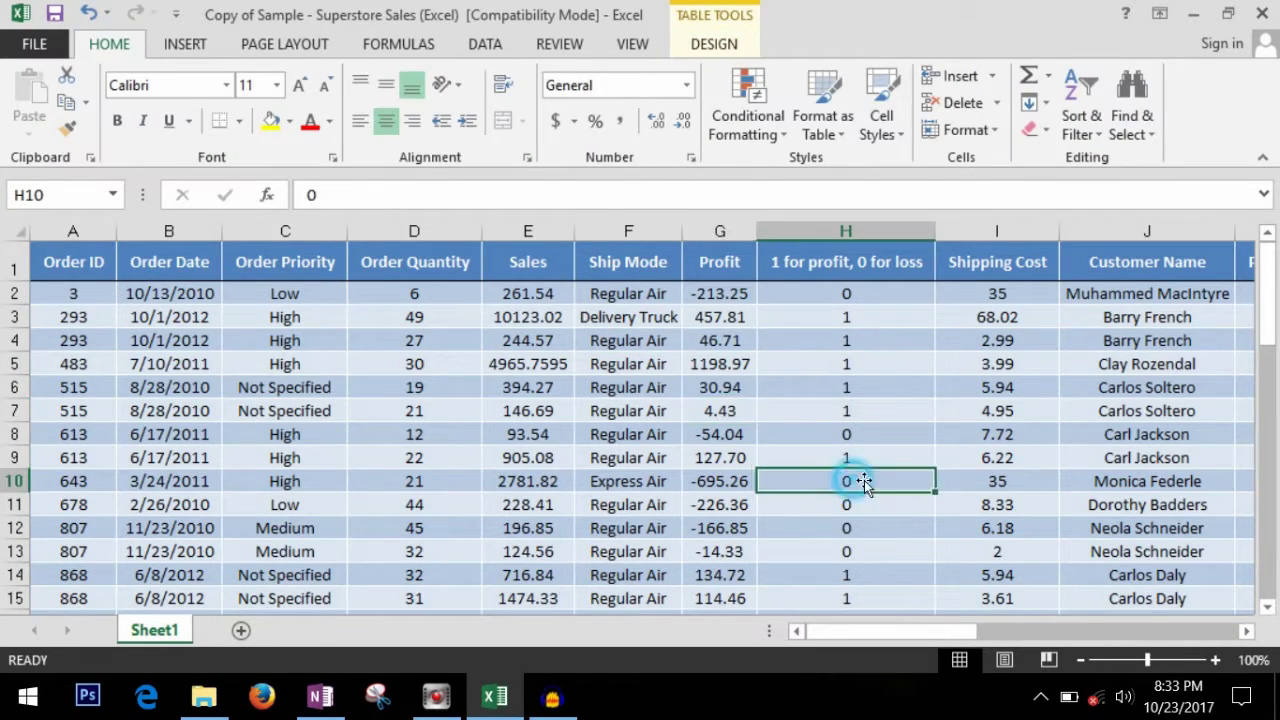
Apply the Heading 1 cell style to the header row
click(903, 134)
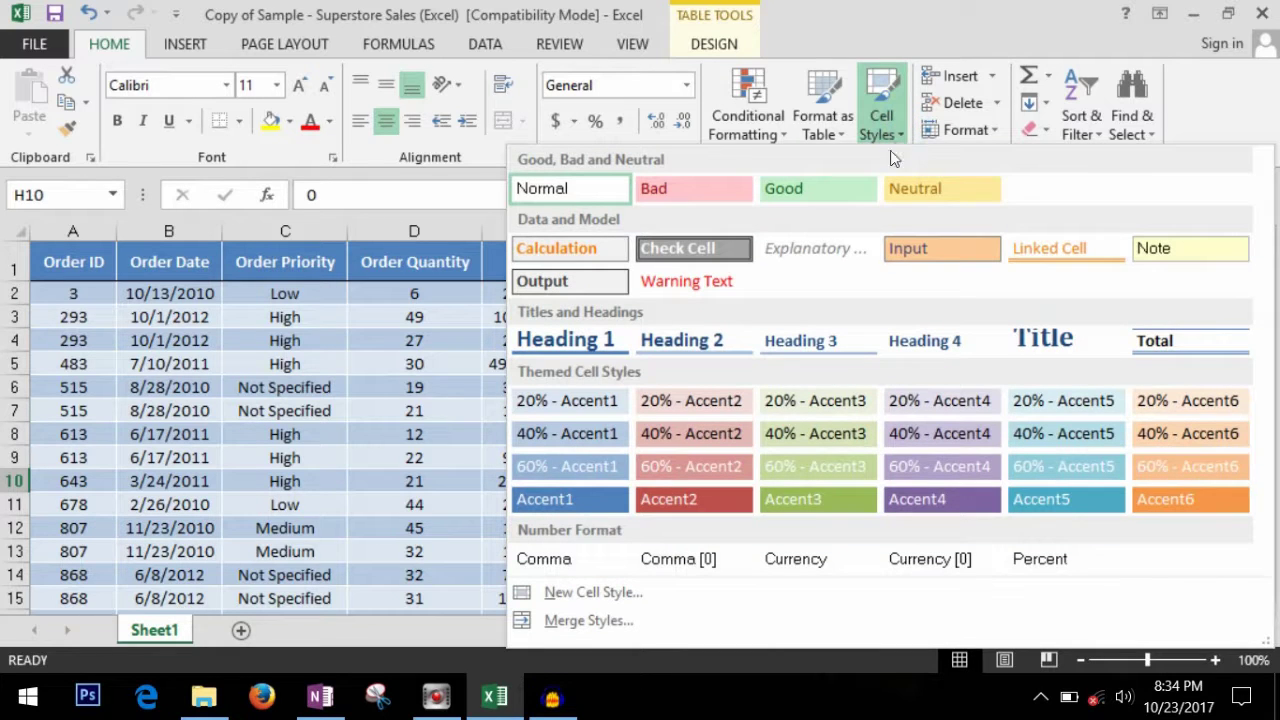
click(406, 403)
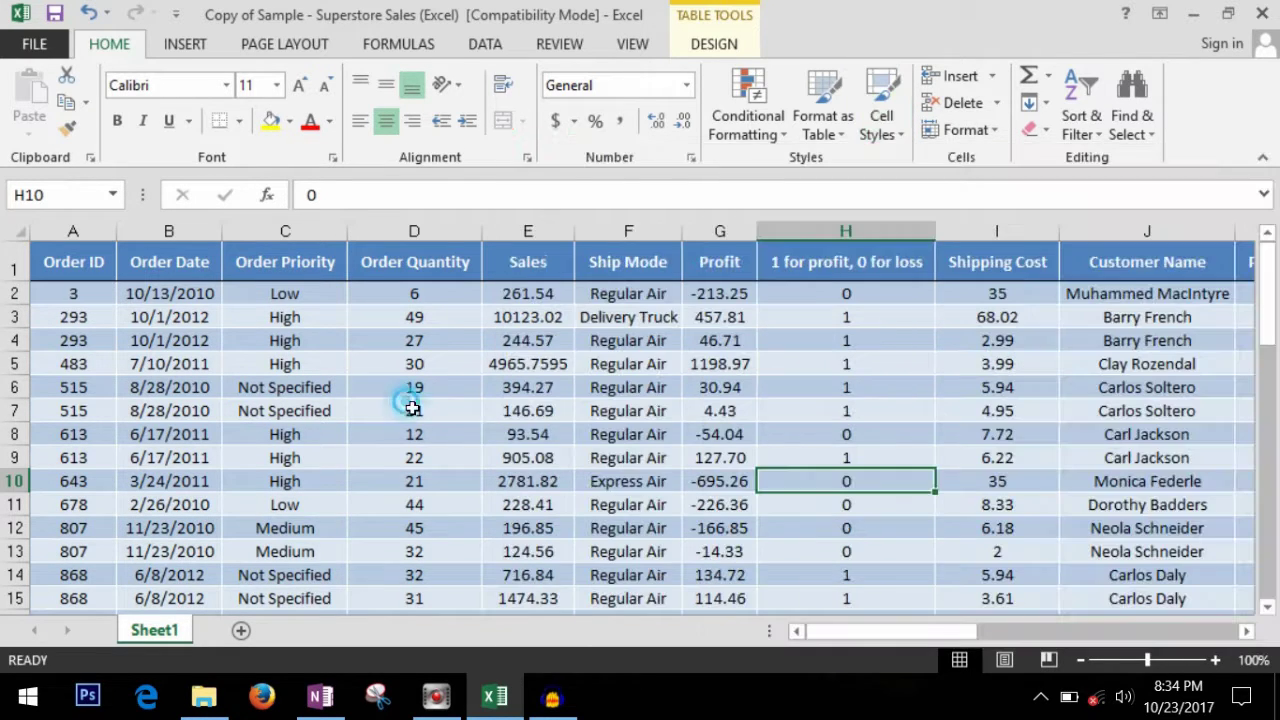
click(14, 268)
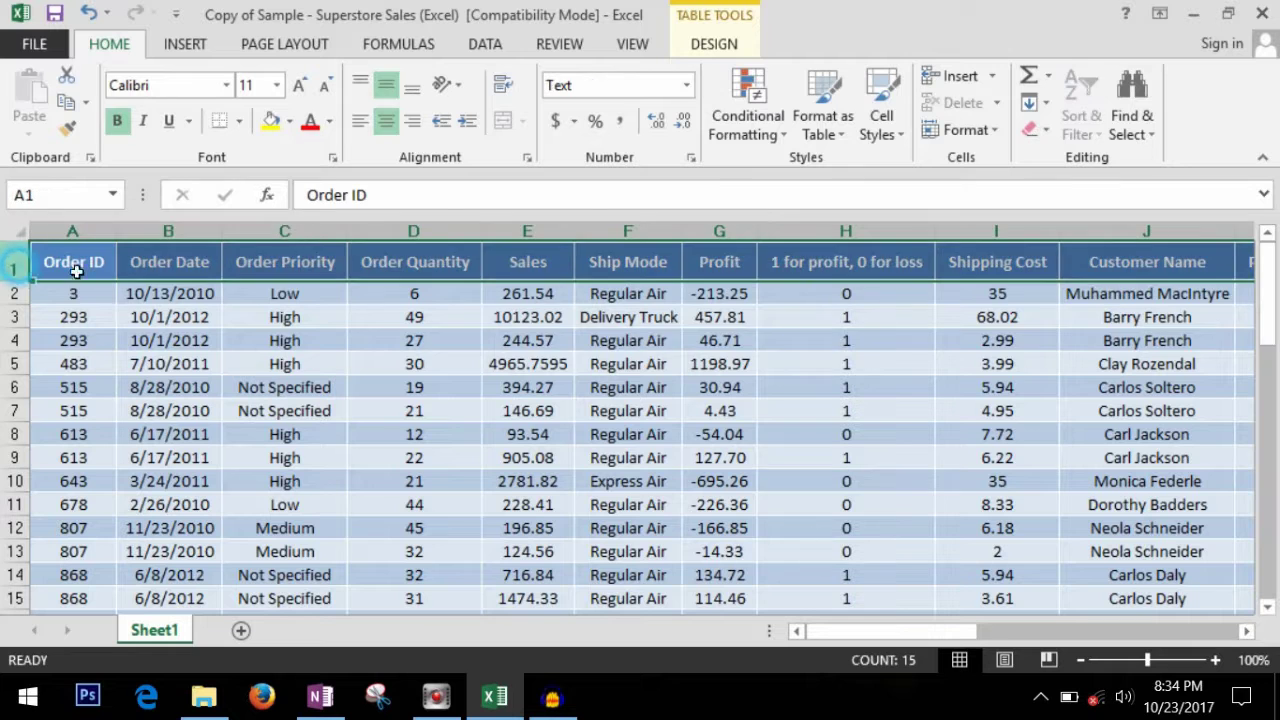
click(900, 137)
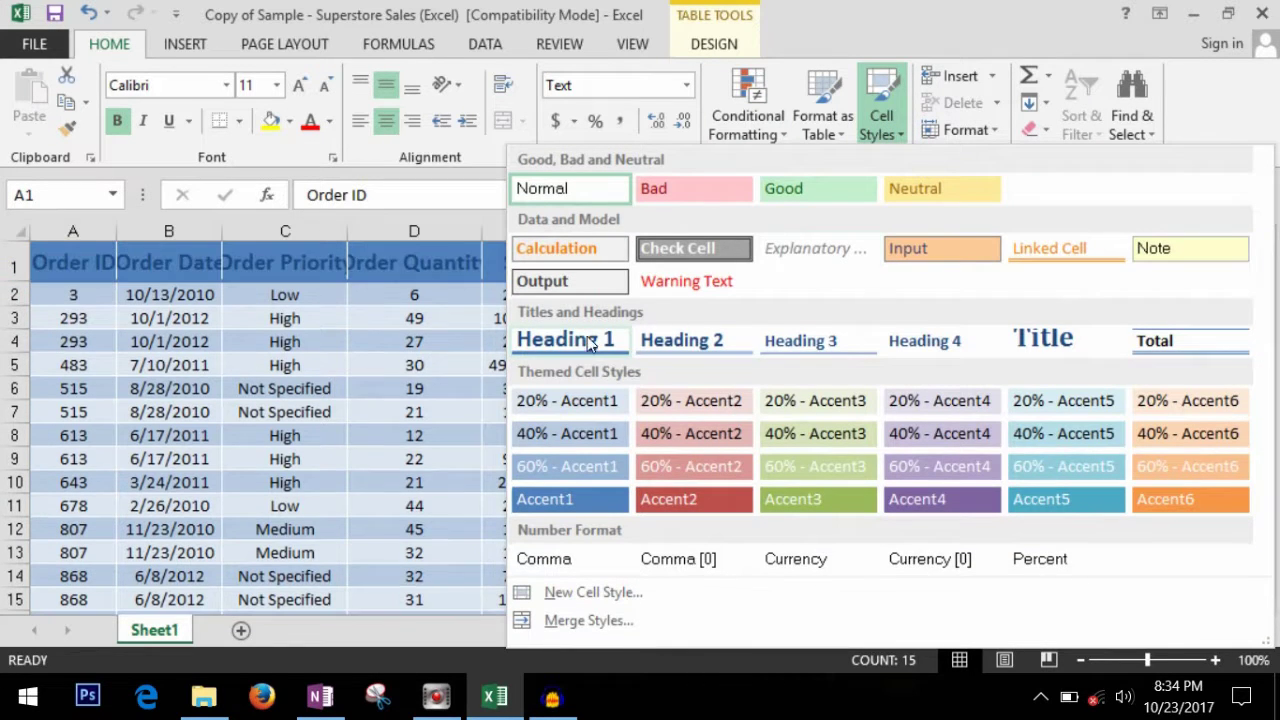
click(590, 341)
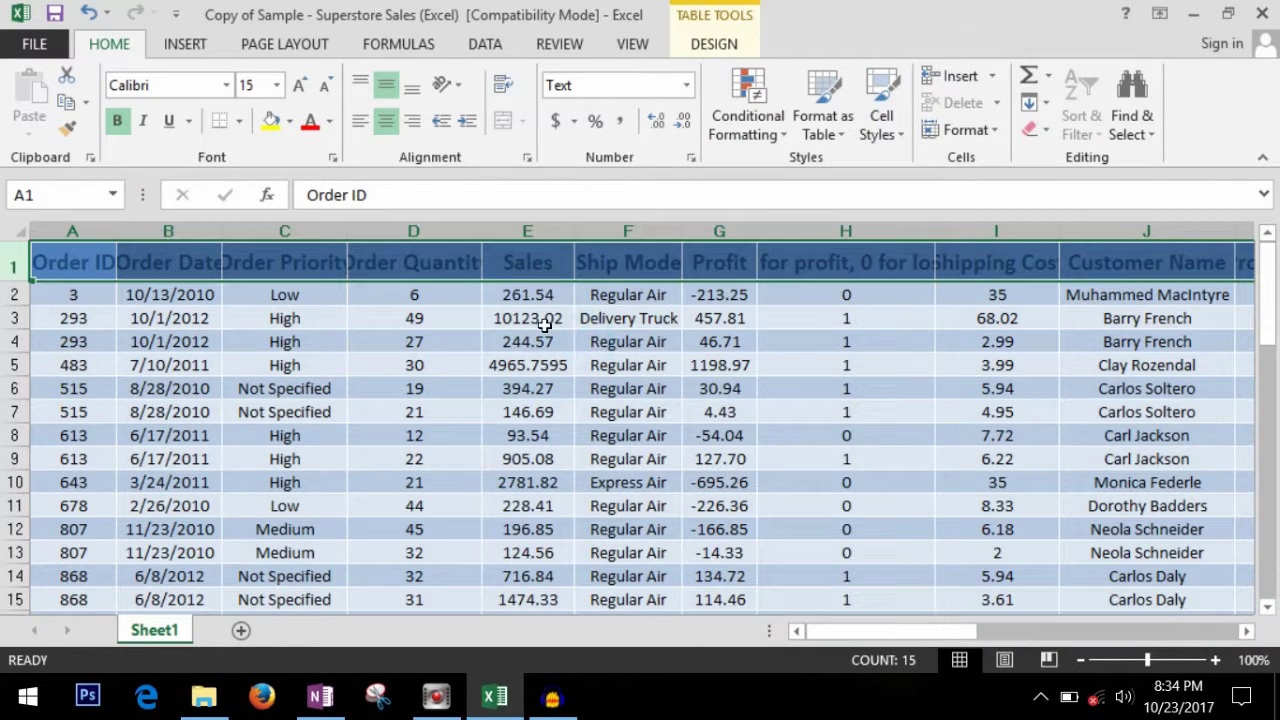
Undo the Heading 1 style on the header row
click(581, 326)
click(619, 271)
key(ctrl+z)
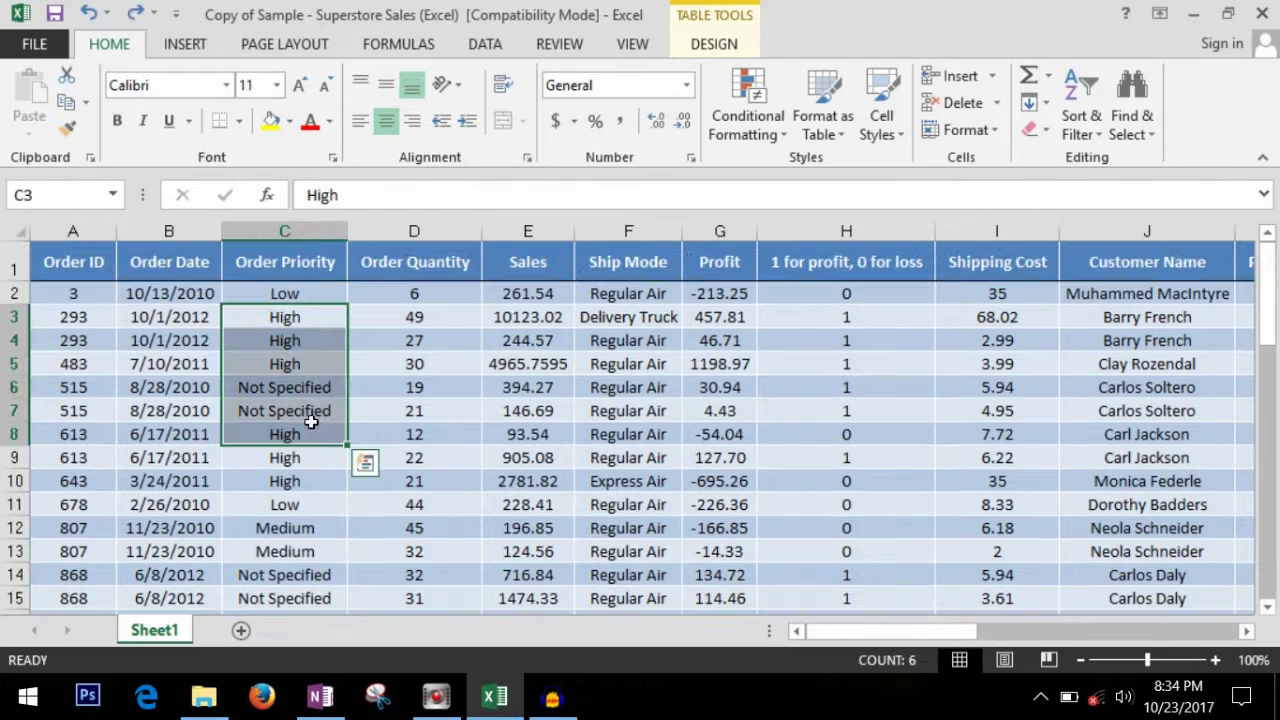
Apply the Accent6 cell style to the order quantities in D3:D10
click(548, 411)
drag(459, 319, 451, 486)
click(900, 128)
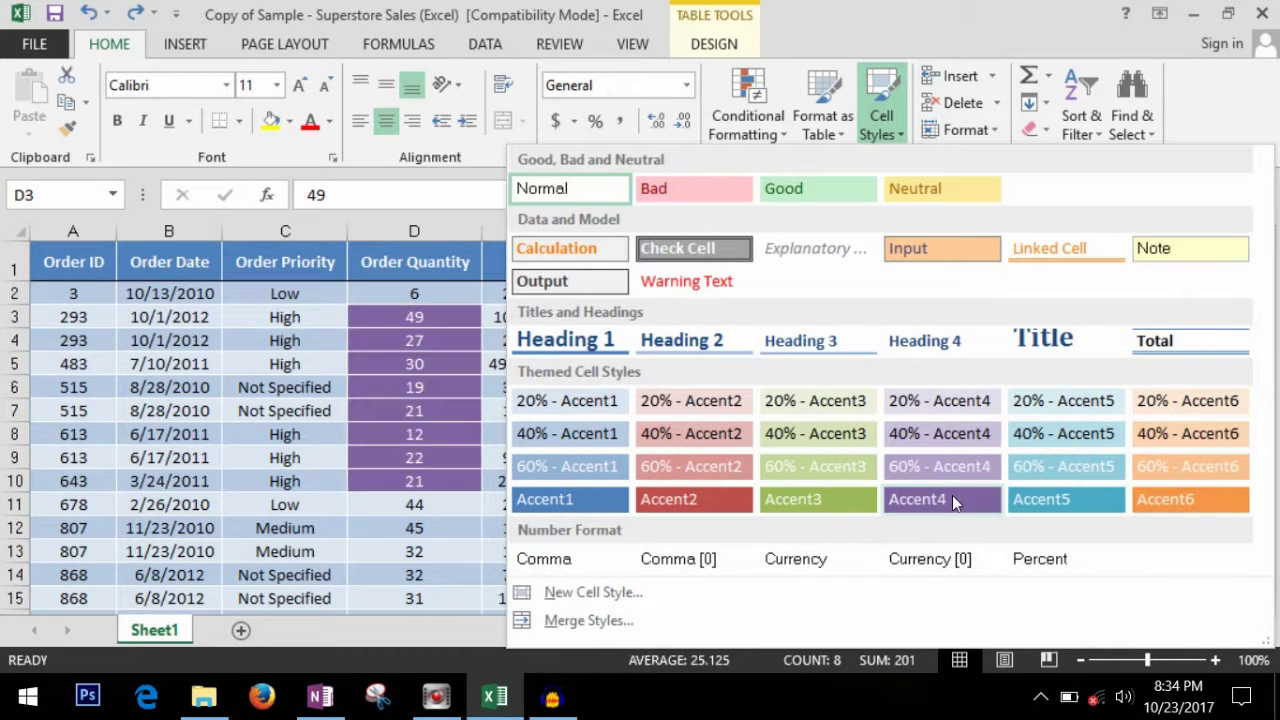
click(1178, 499)
click(682, 434)
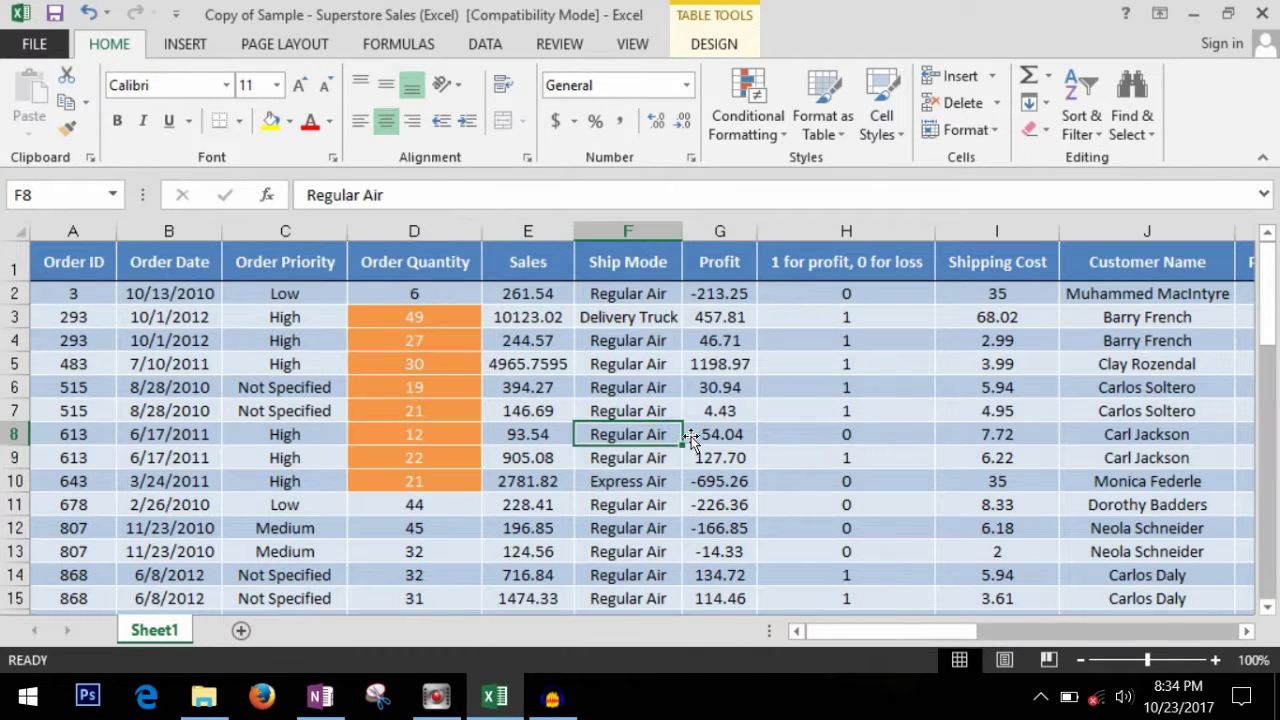
Undo the Accent6 style on the order quantity cells
key(ctrl+z)
click(343, 410)
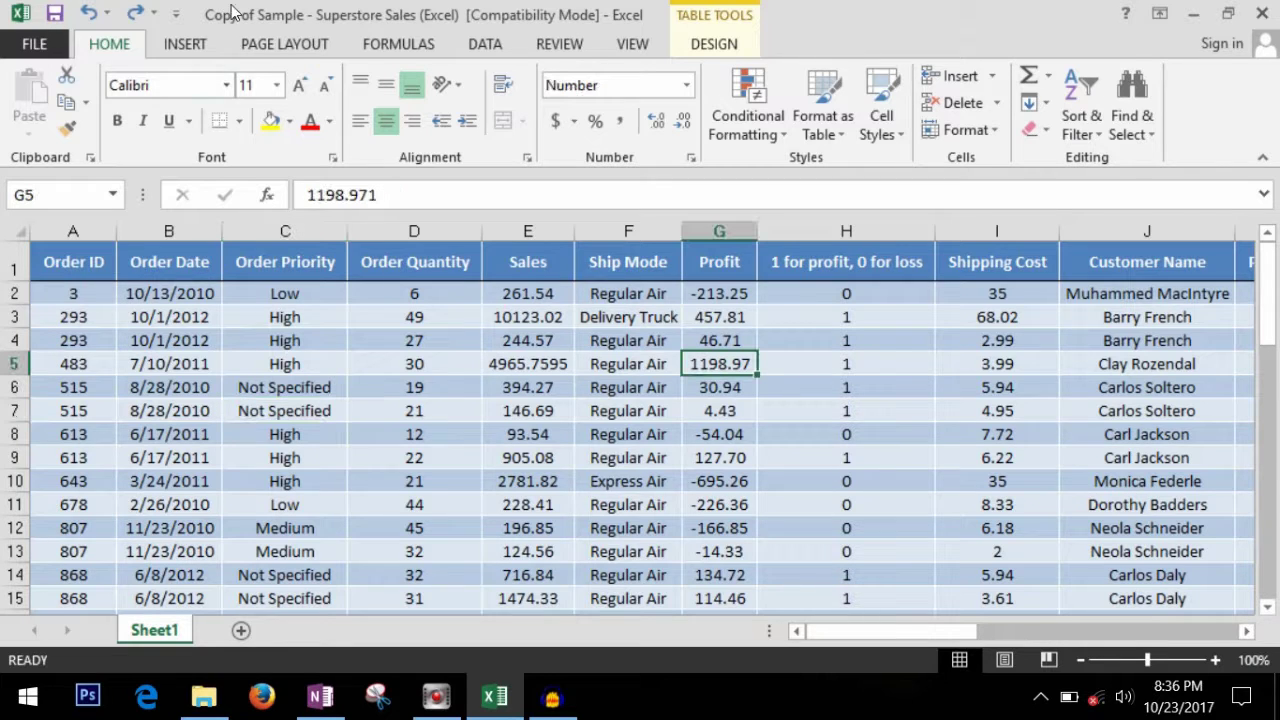
Turn on the filter buttons in the table's header row
click(485, 45)
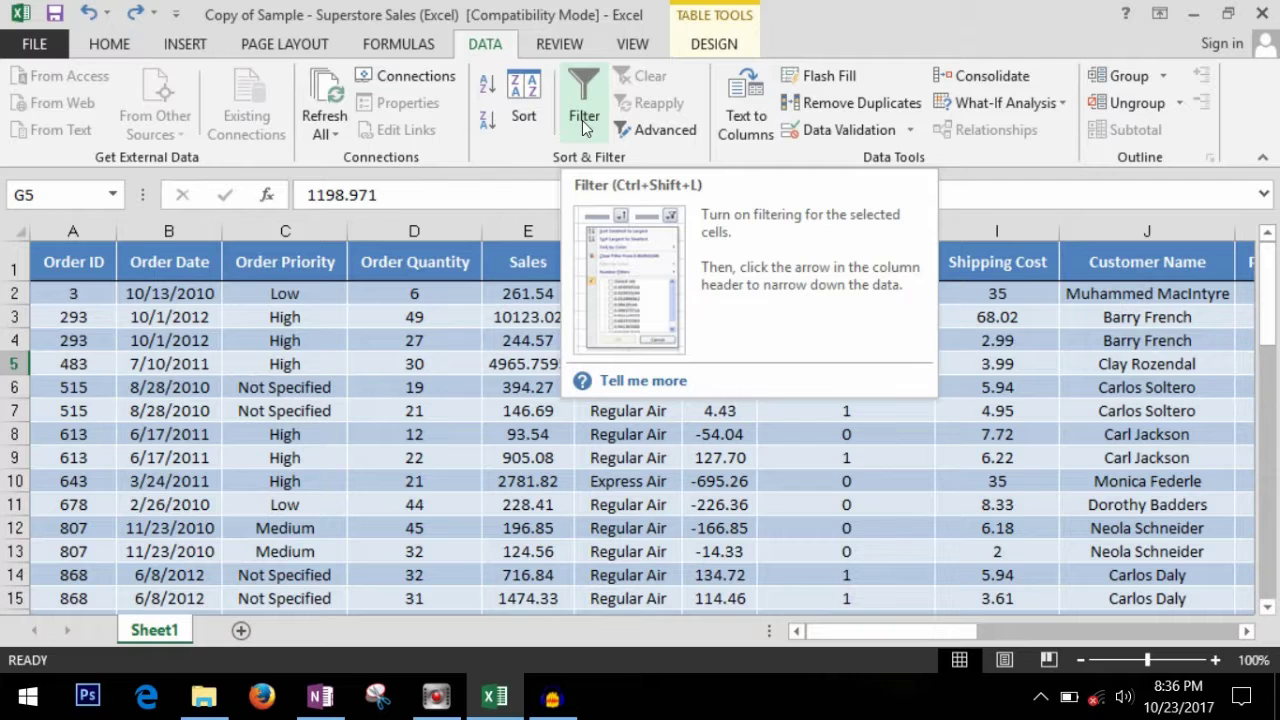
click(584, 118)
click(461, 372)
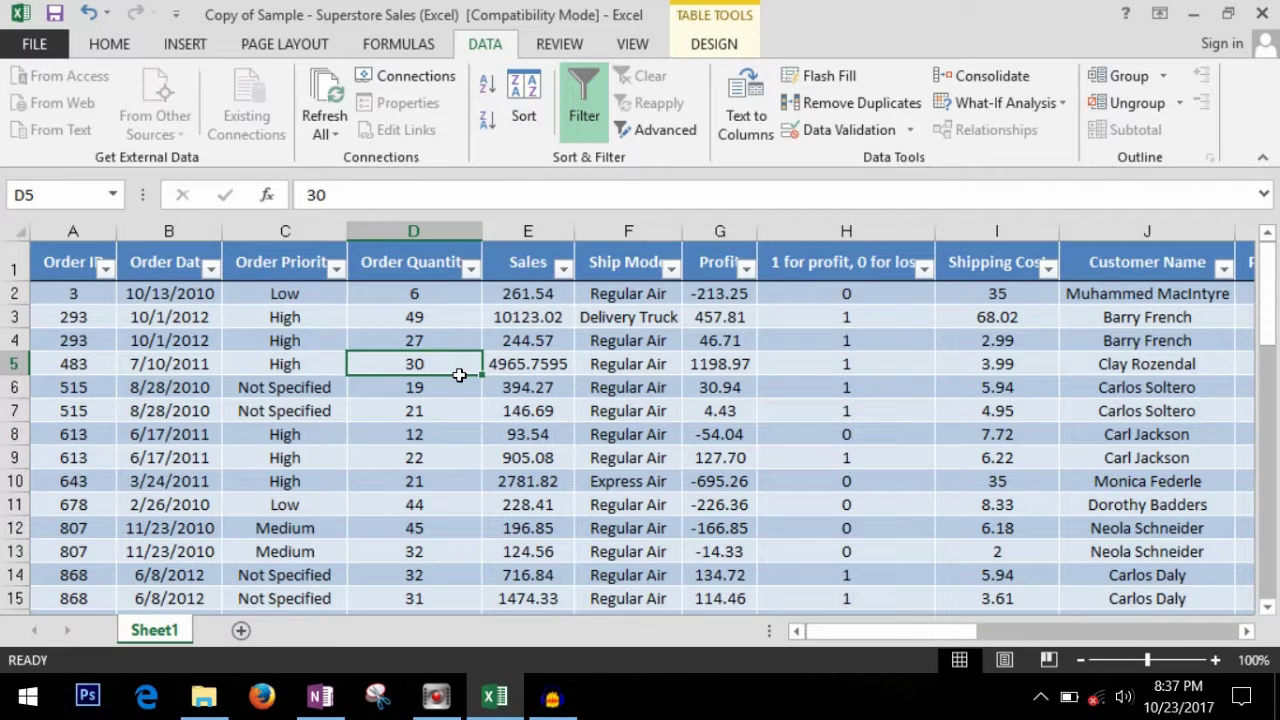
Freeze the top row of the sheet and scroll through the data to check that the headers stay in view
click(14, 268)
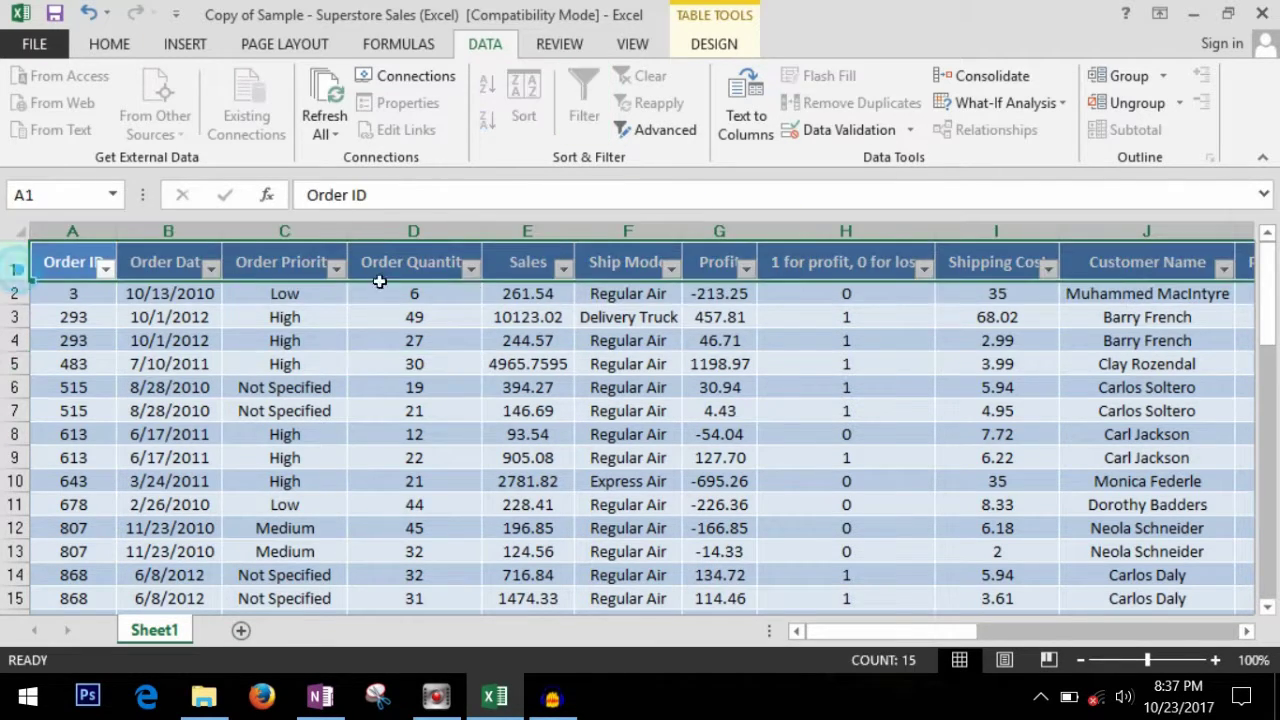
click(633, 45)
click(768, 140)
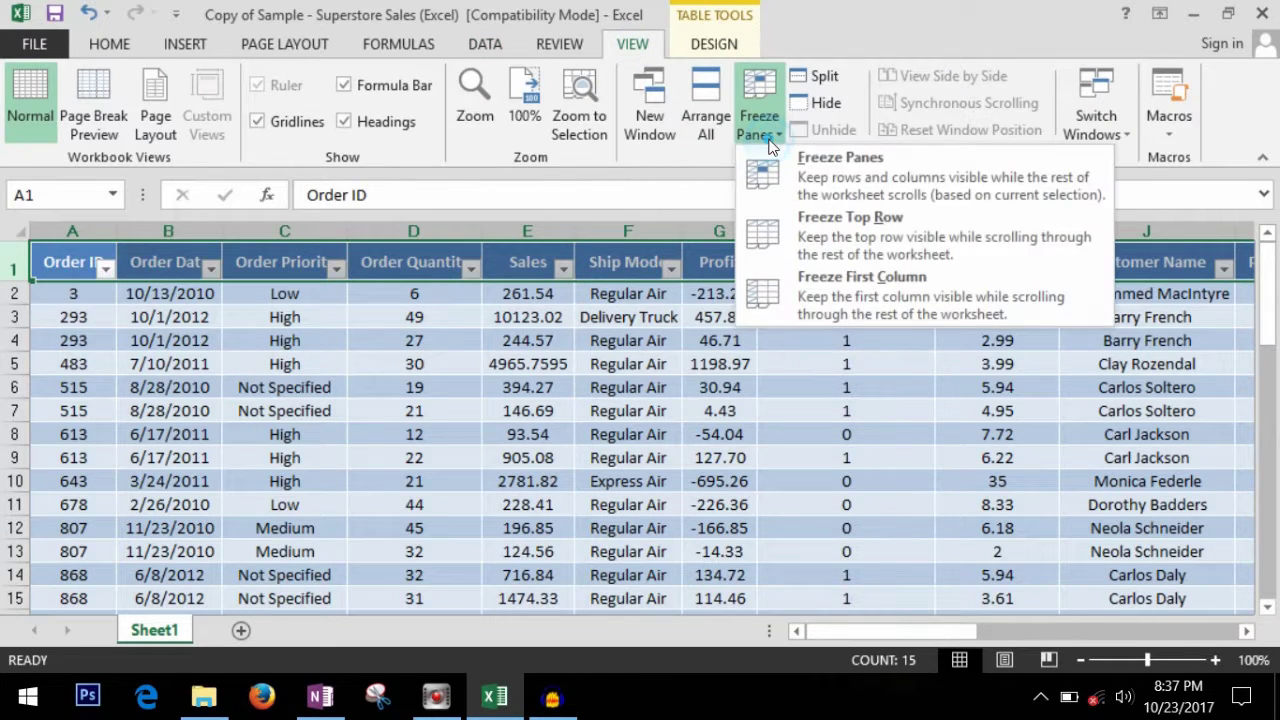
click(819, 240)
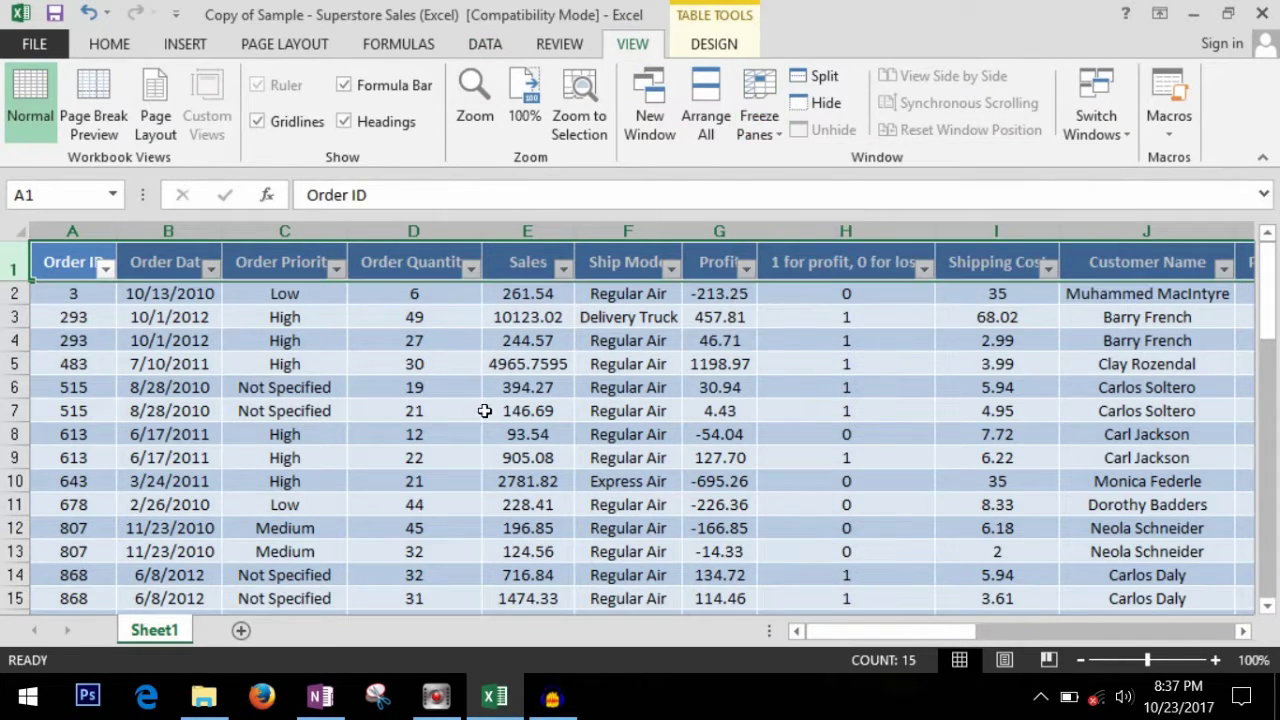
click(413, 317)
scroll(463, 354, down, 12)
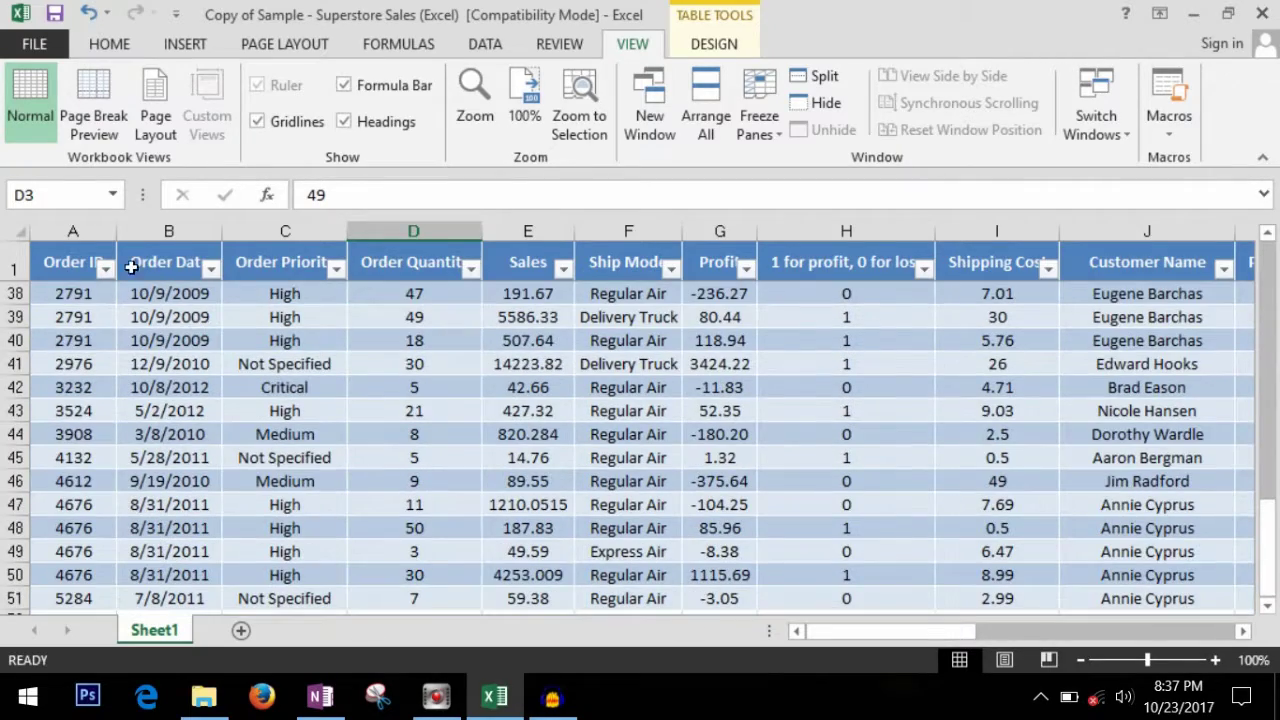
click(14, 268)
click(628, 317)
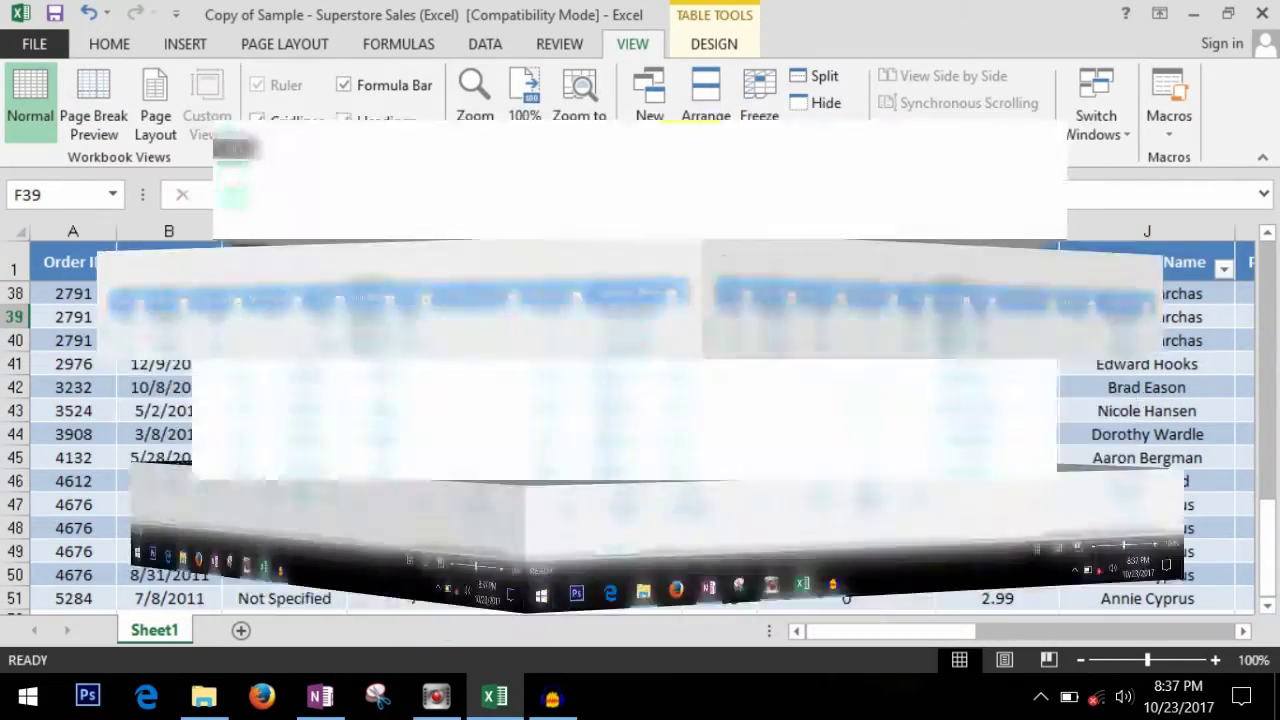
Filter the Order Priority column to show only High orders
click(449, 369)
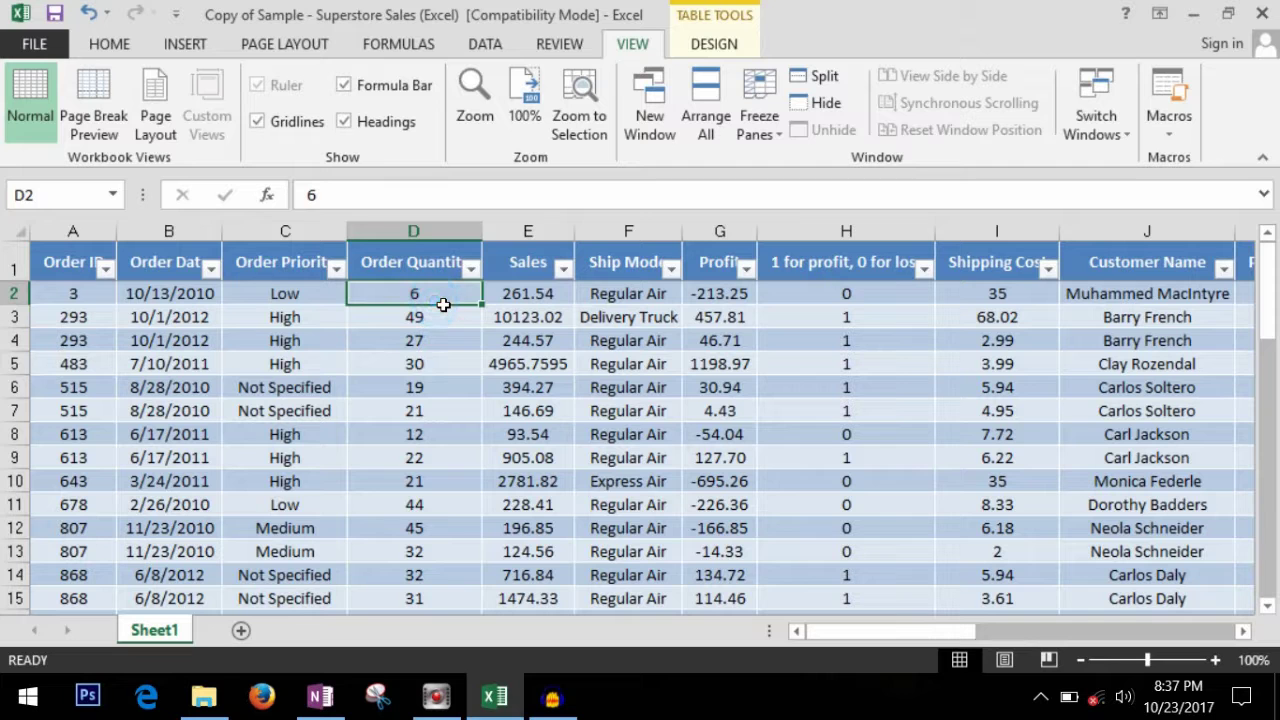
click(309, 328)
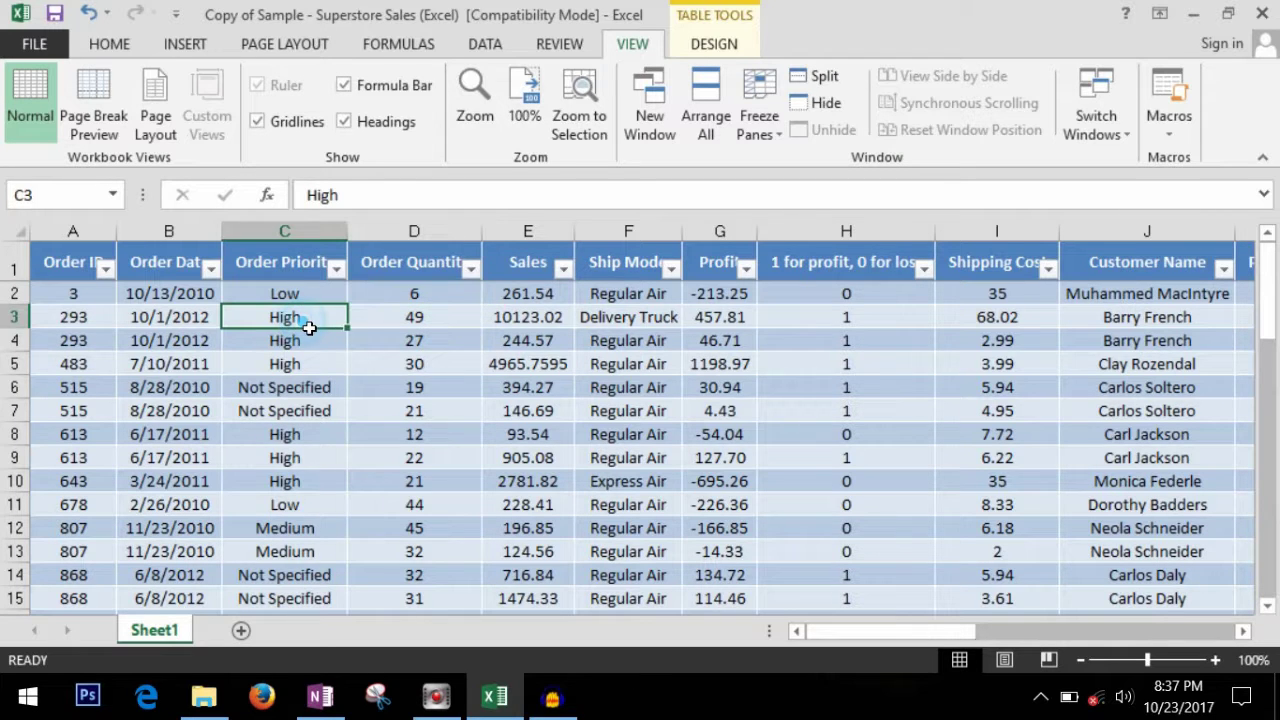
click(323, 389)
scroll(320, 451, down, 5)
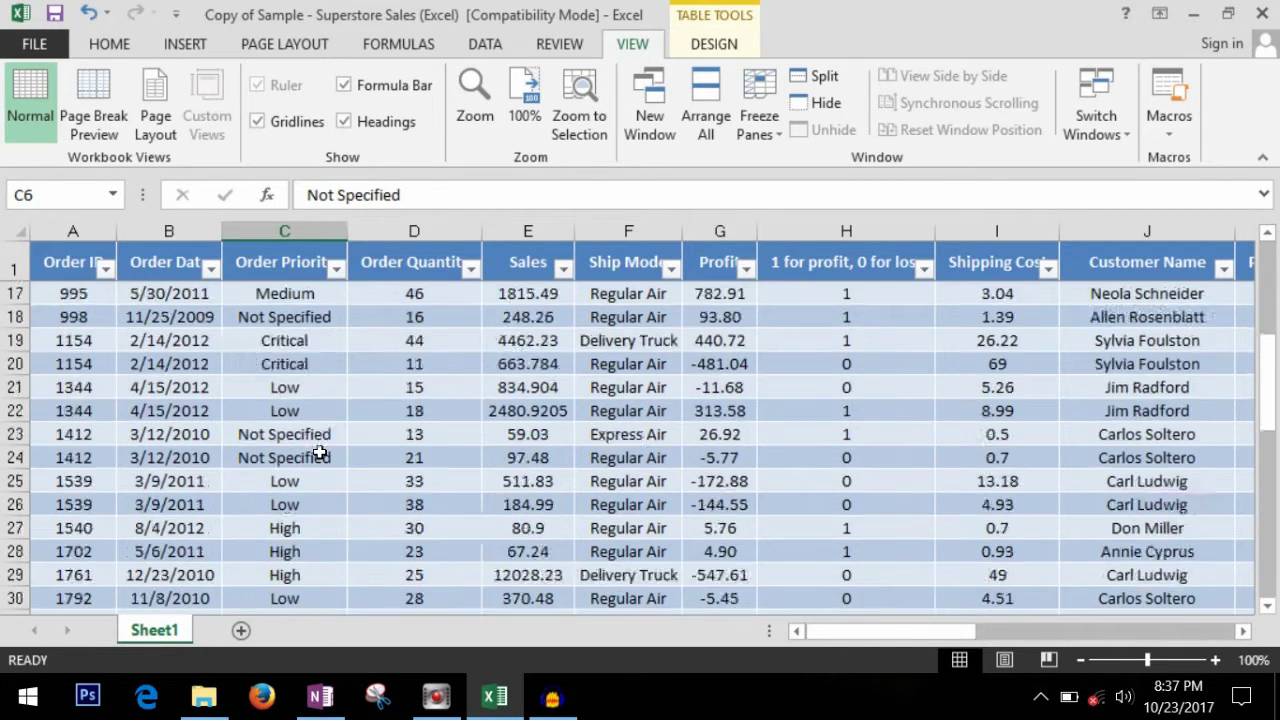
scroll(320, 451, up, 3)
scroll(320, 451, up, 2)
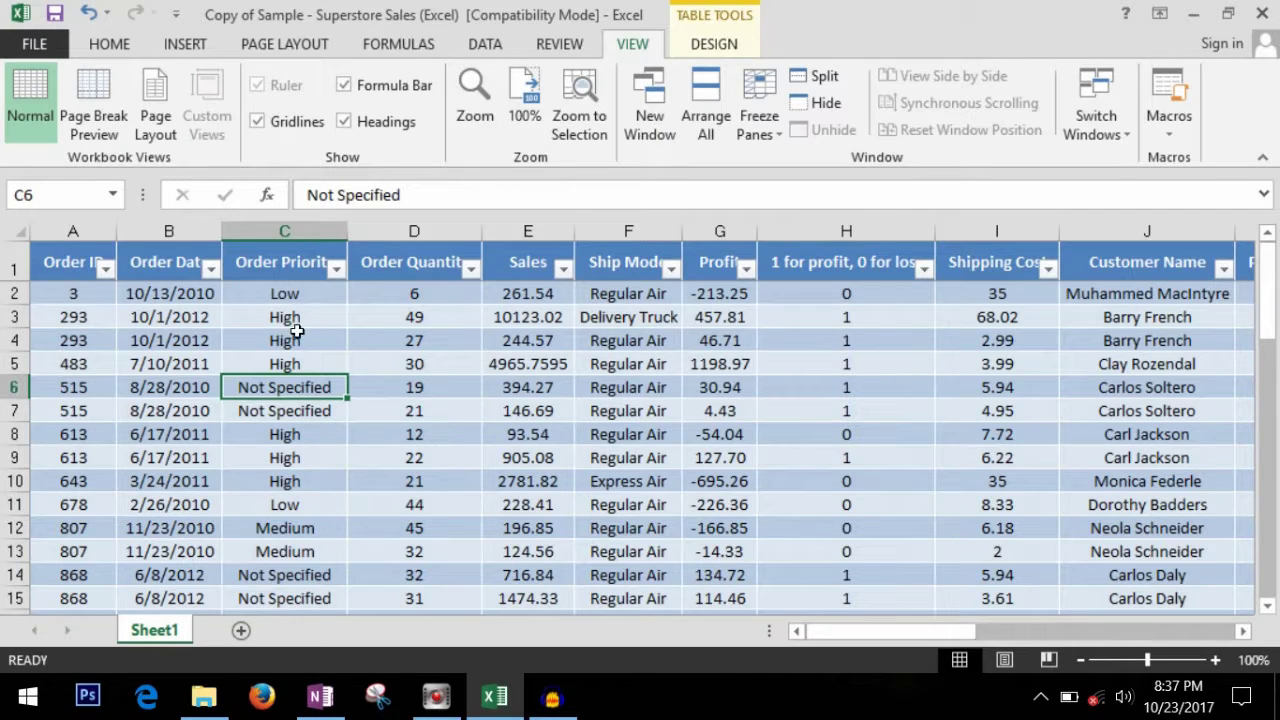
click(337, 268)
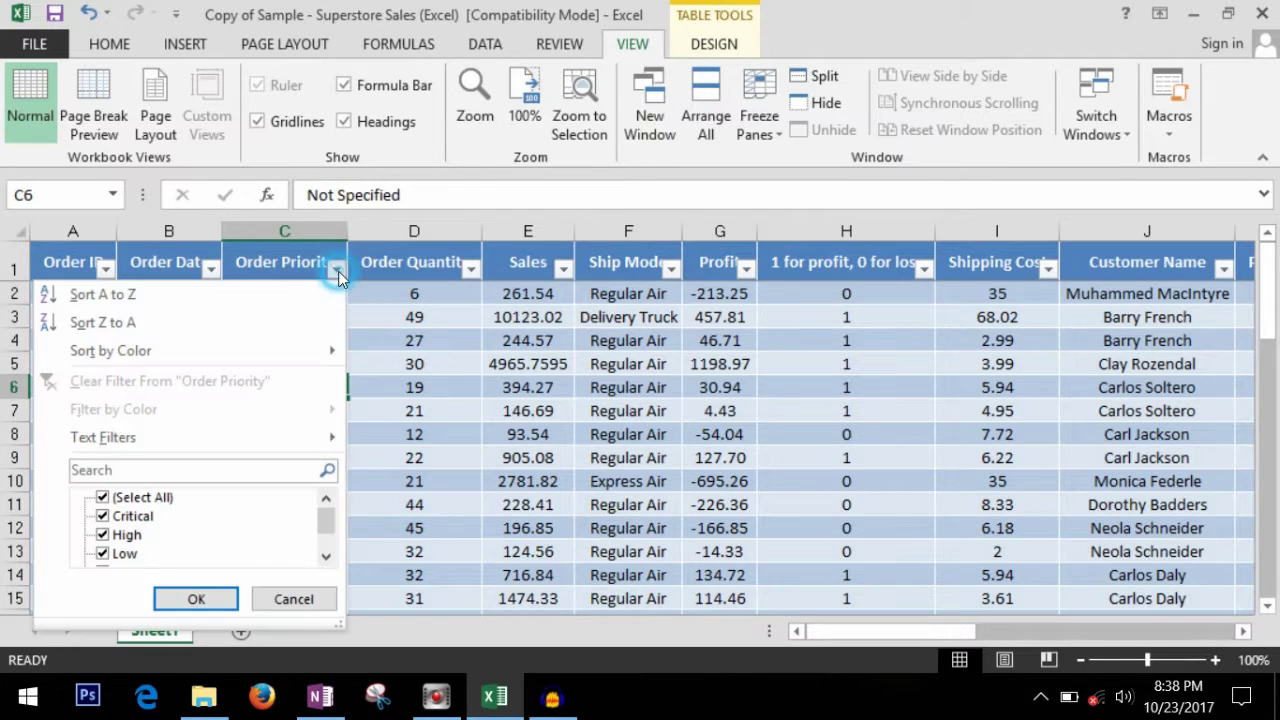
click(103, 498)
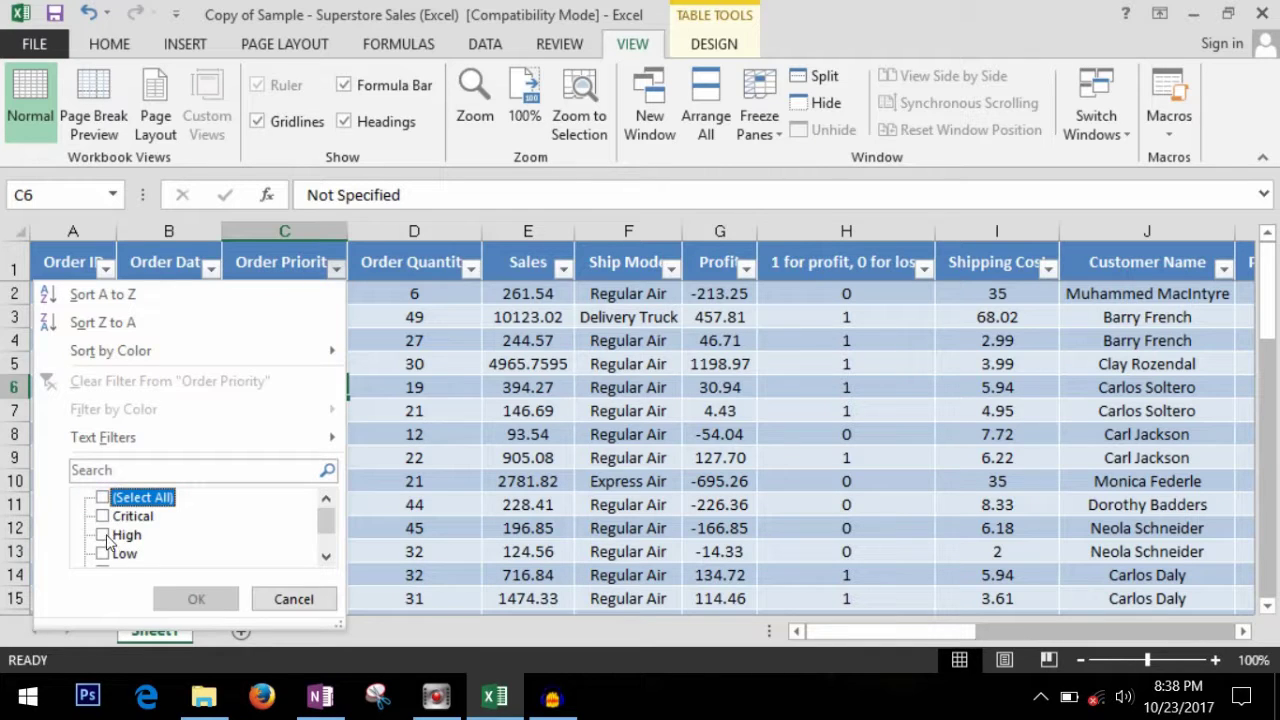
click(103, 536)
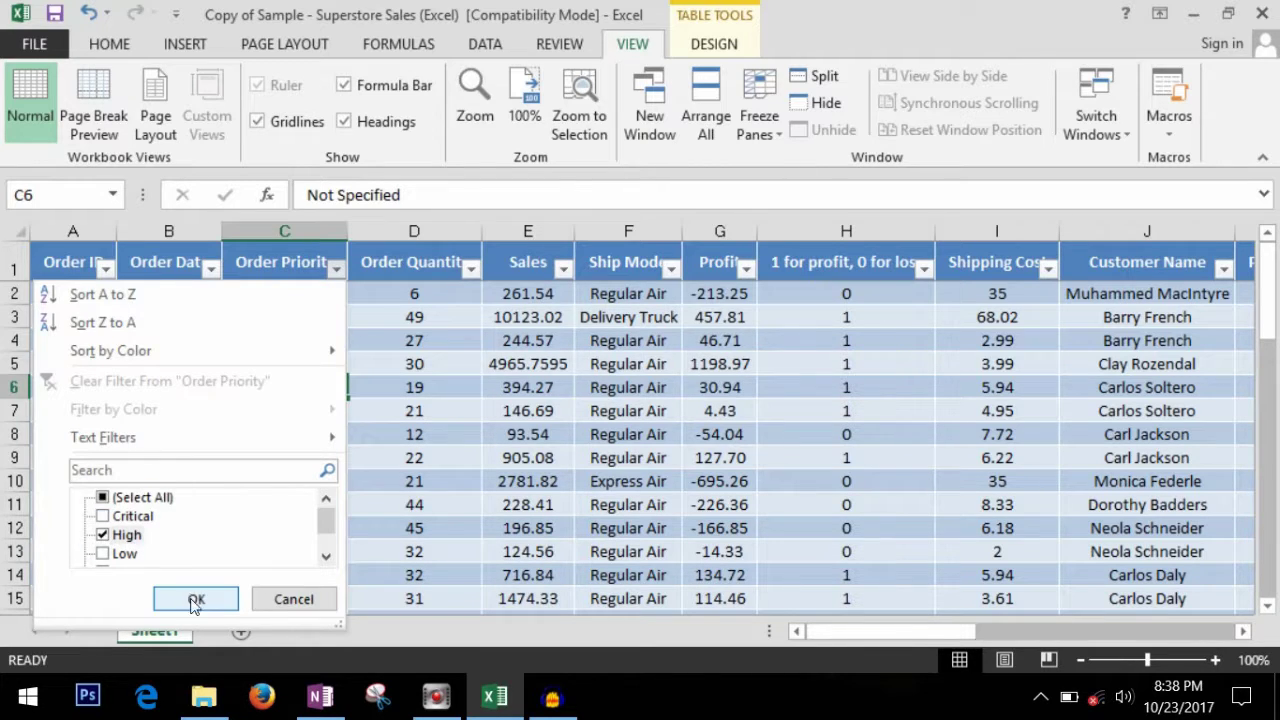
click(196, 599)
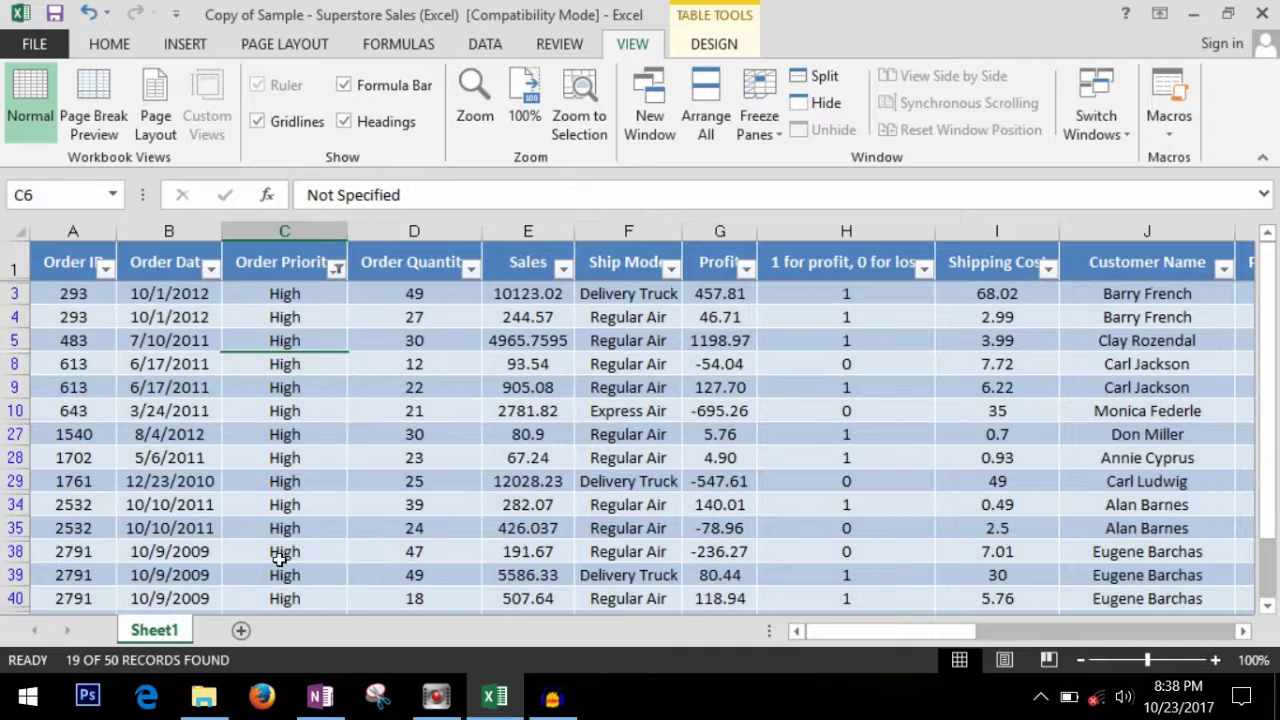
Look through the filtered High priority orders
click(408, 434)
scroll(337, 414, down, 1)
scroll(337, 414, down, 2)
scroll(338, 415, up, 3)
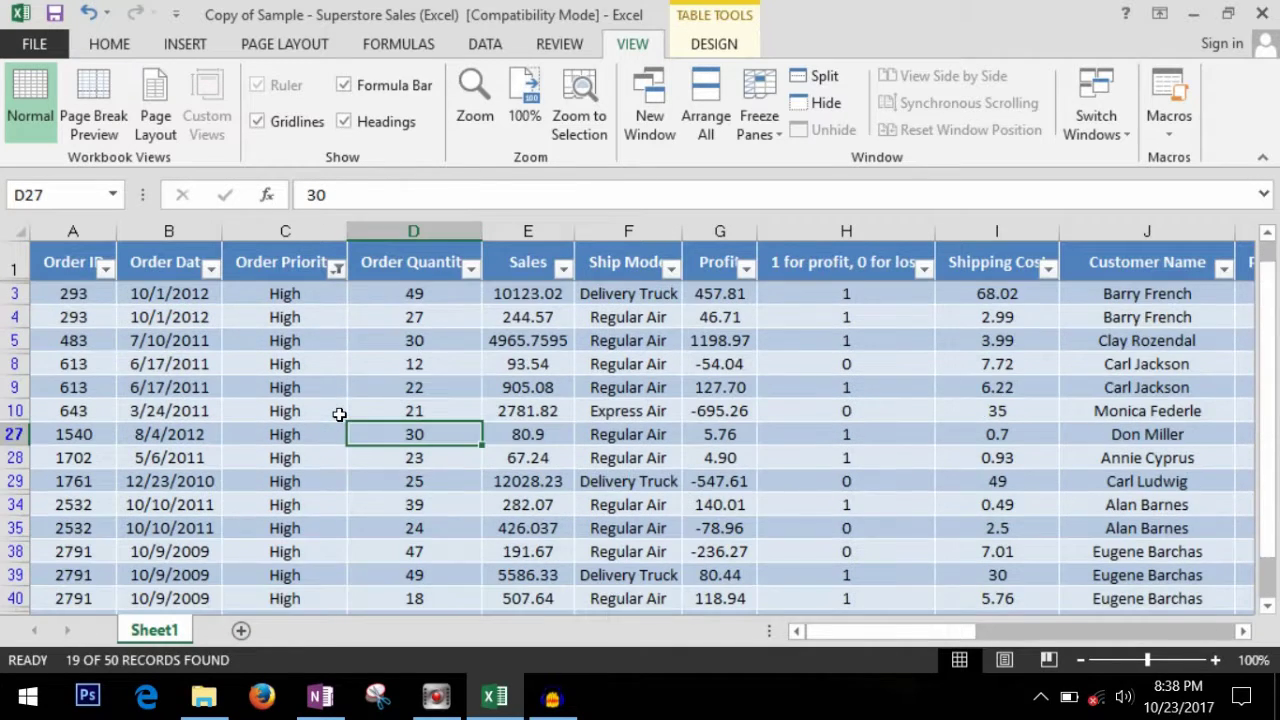
click(80, 365)
key(Right)
key(Right)
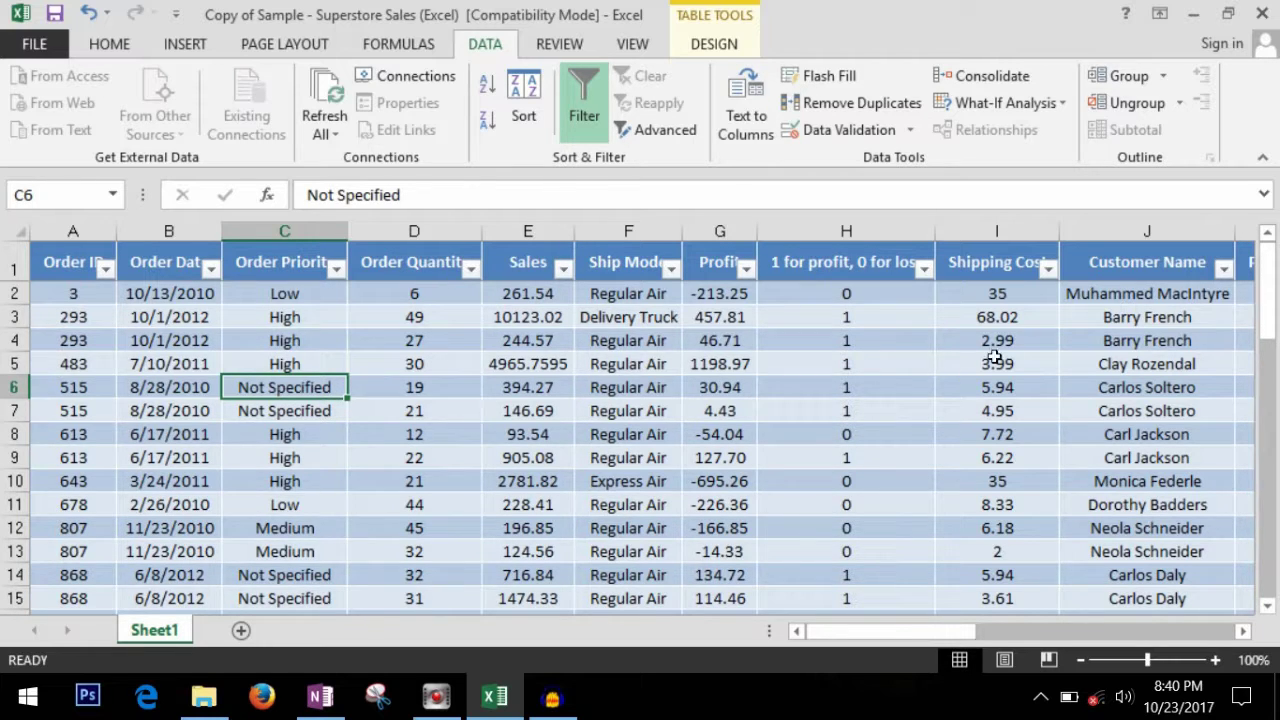
Filter the Profit column with a number filter for values greater than or equal to 0 and review the matching rows
click(751, 272)
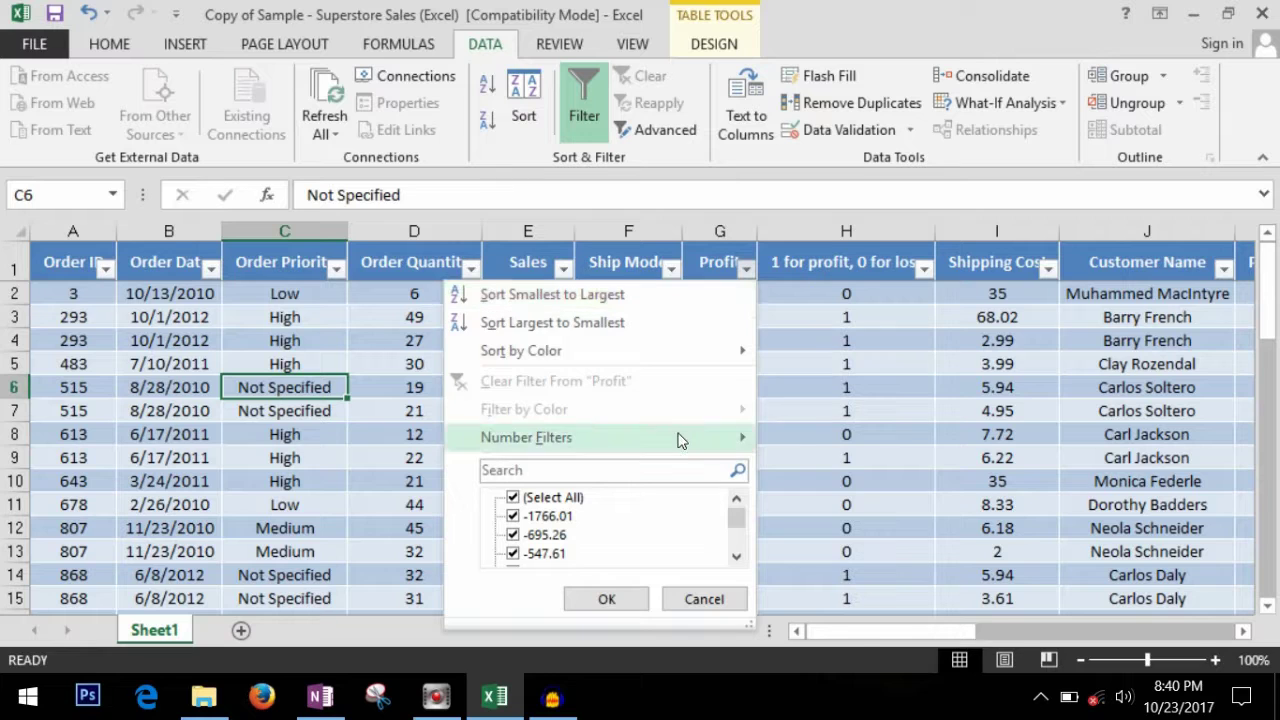
mouse_move(678, 440)
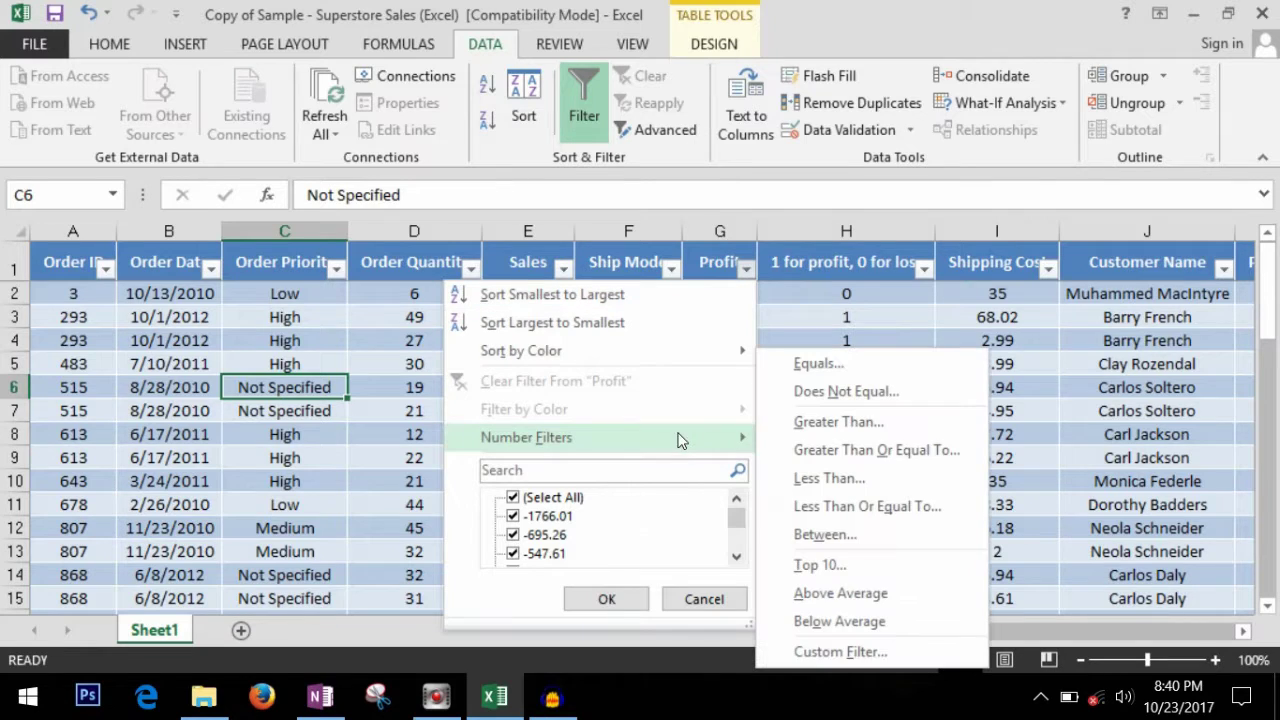
click(889, 455)
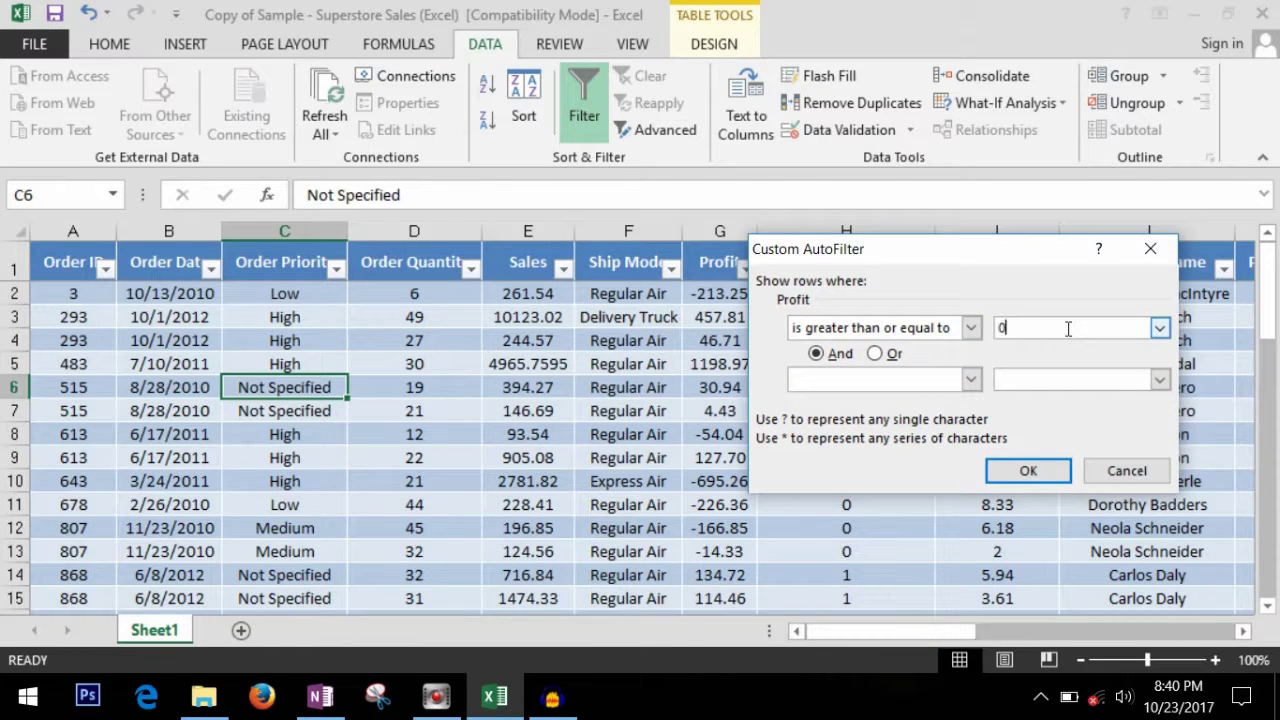
text(0)
click(1055, 470)
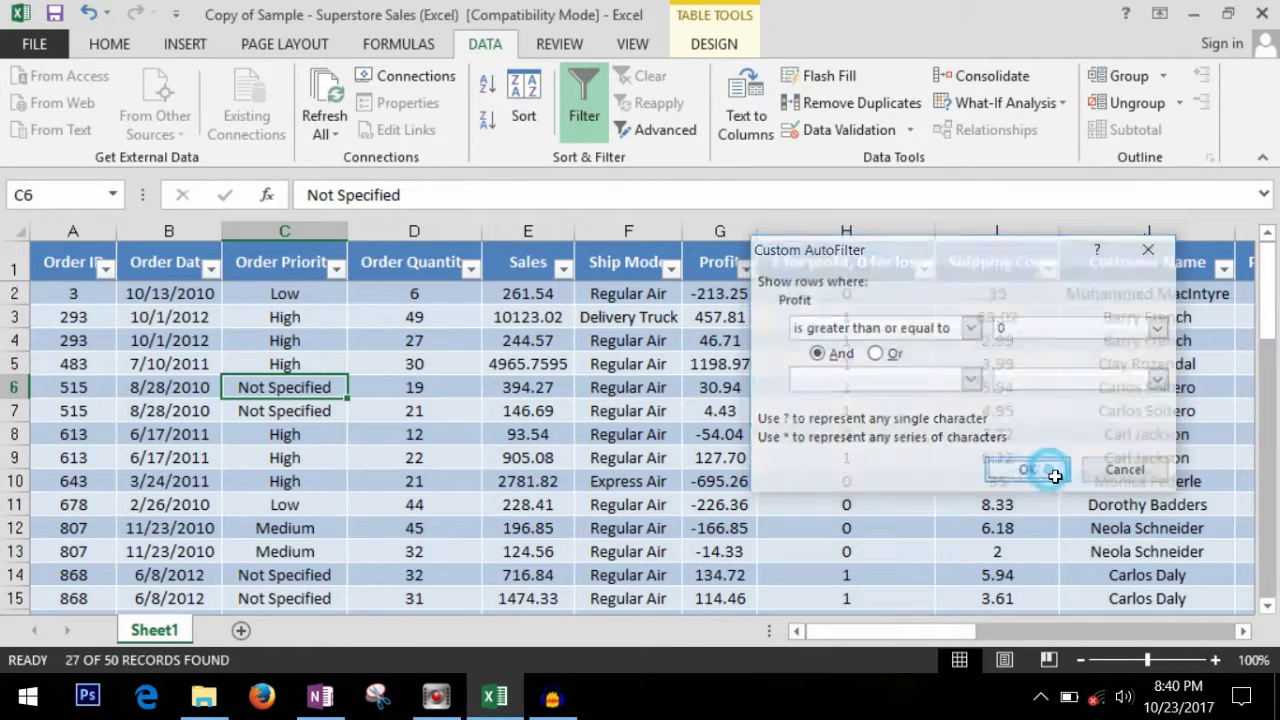
click(731, 363)
scroll(733, 368, down, 7)
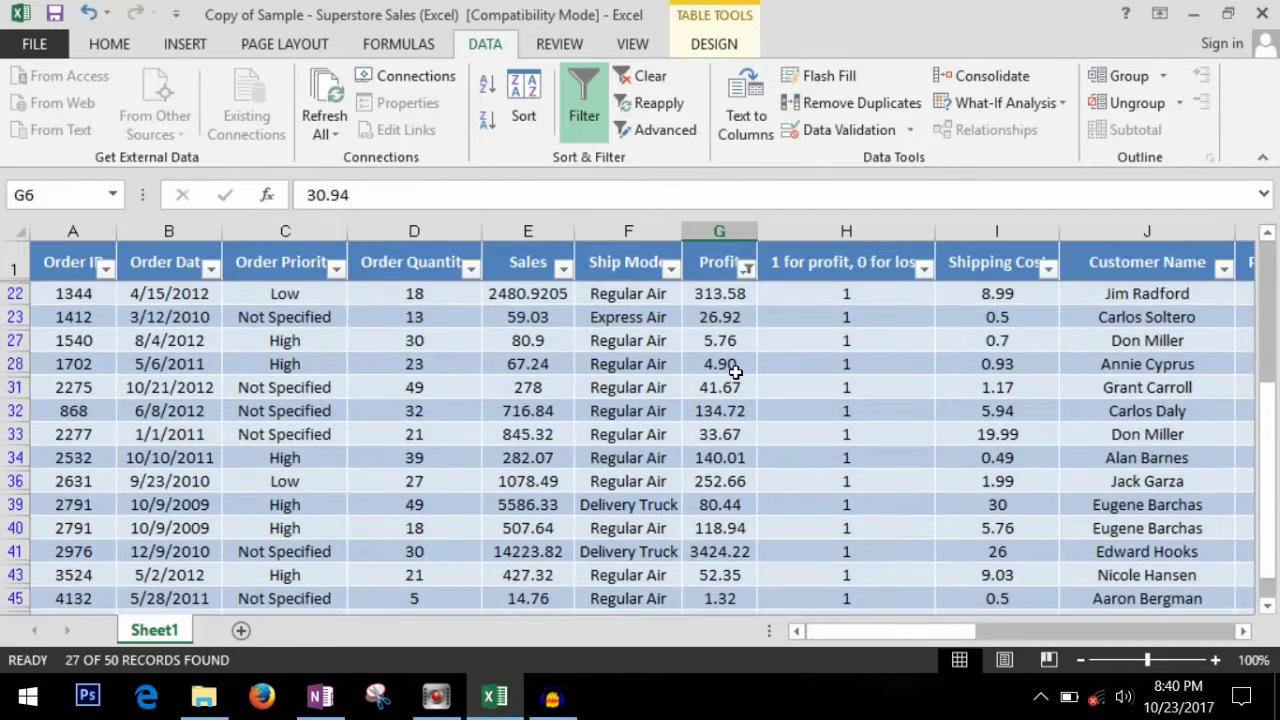
scroll(735, 372, up, 7)
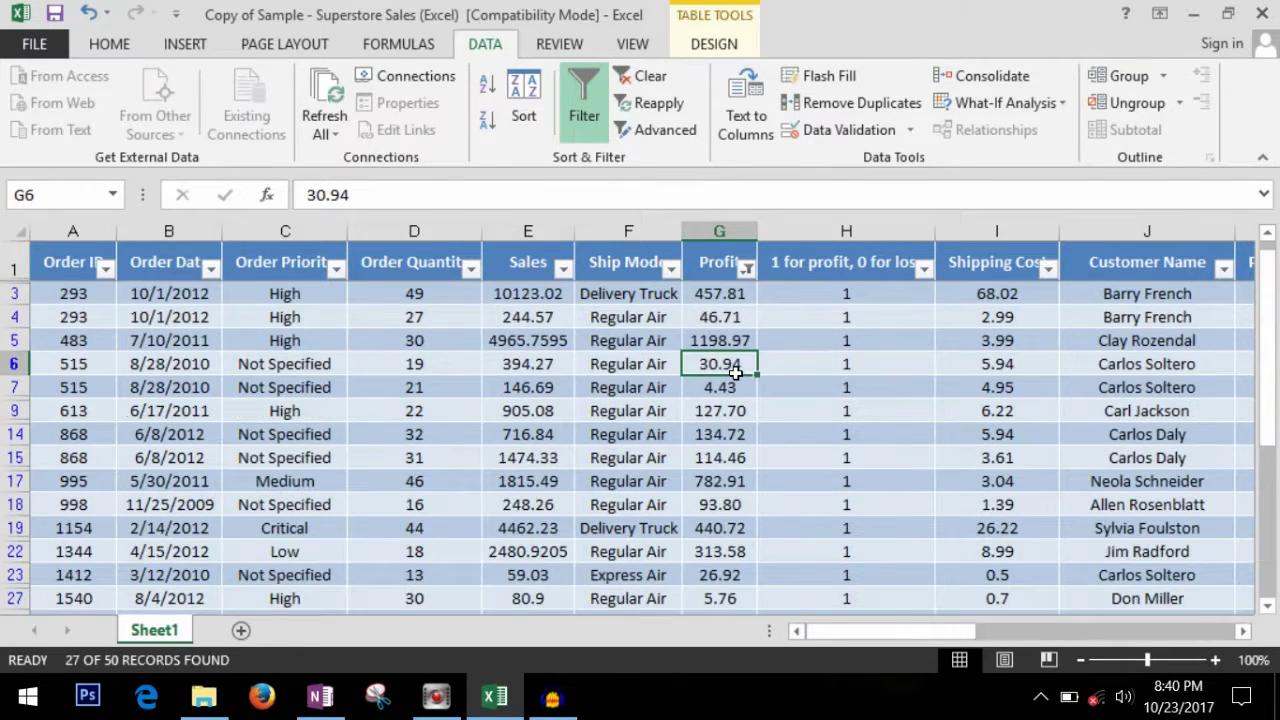
click(806, 409)
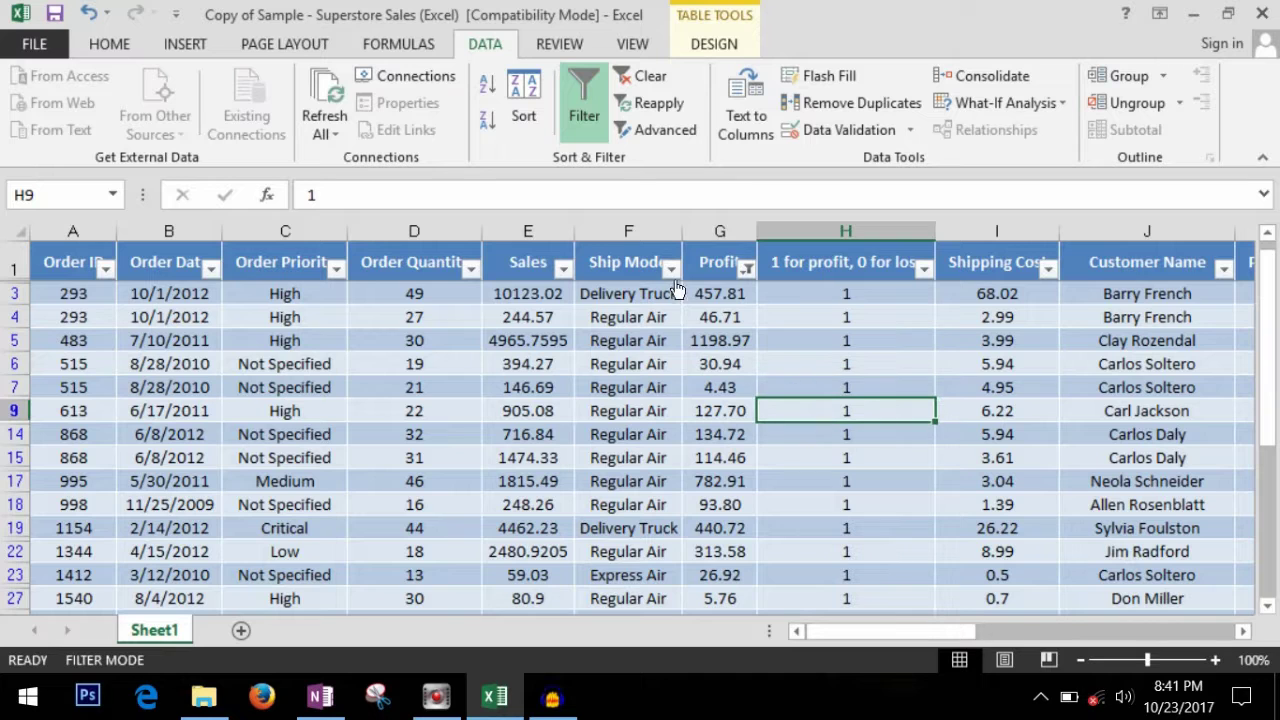
Turn off filtering for the table to remove the Profit filter, and check the values in the Profit column
click(593, 105)
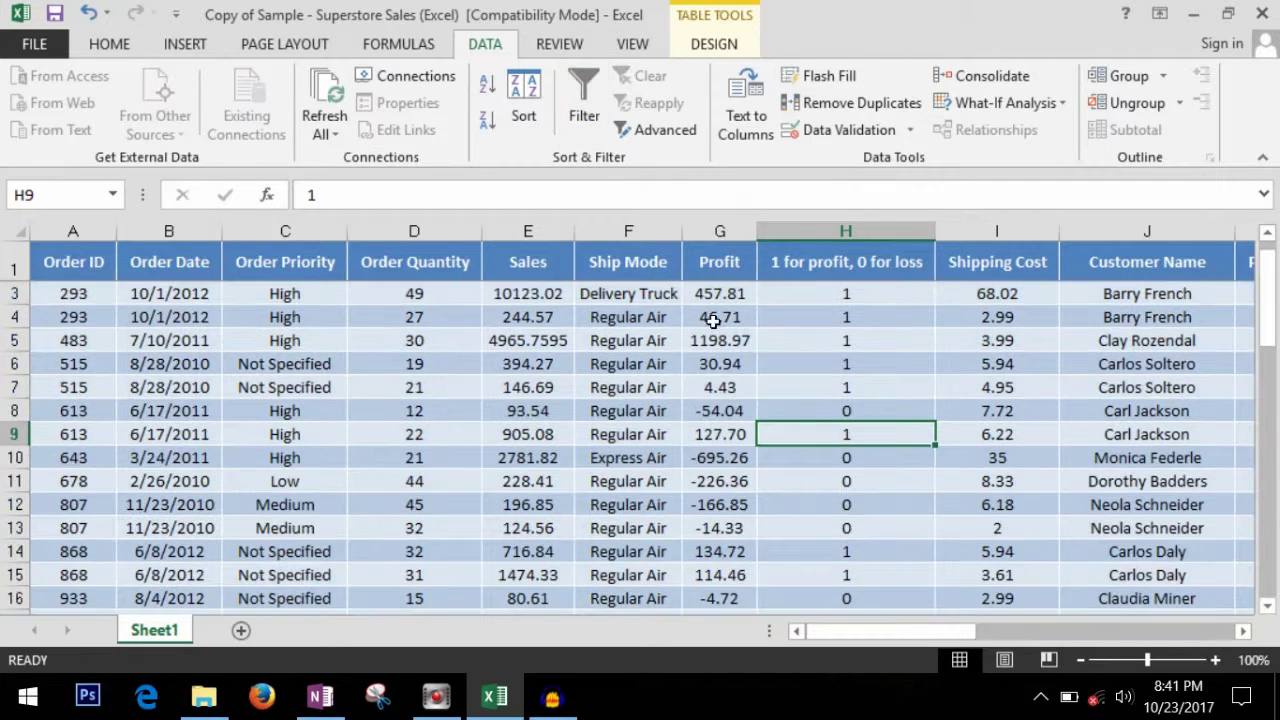
click(532, 320)
click(715, 317)
click(715, 294)
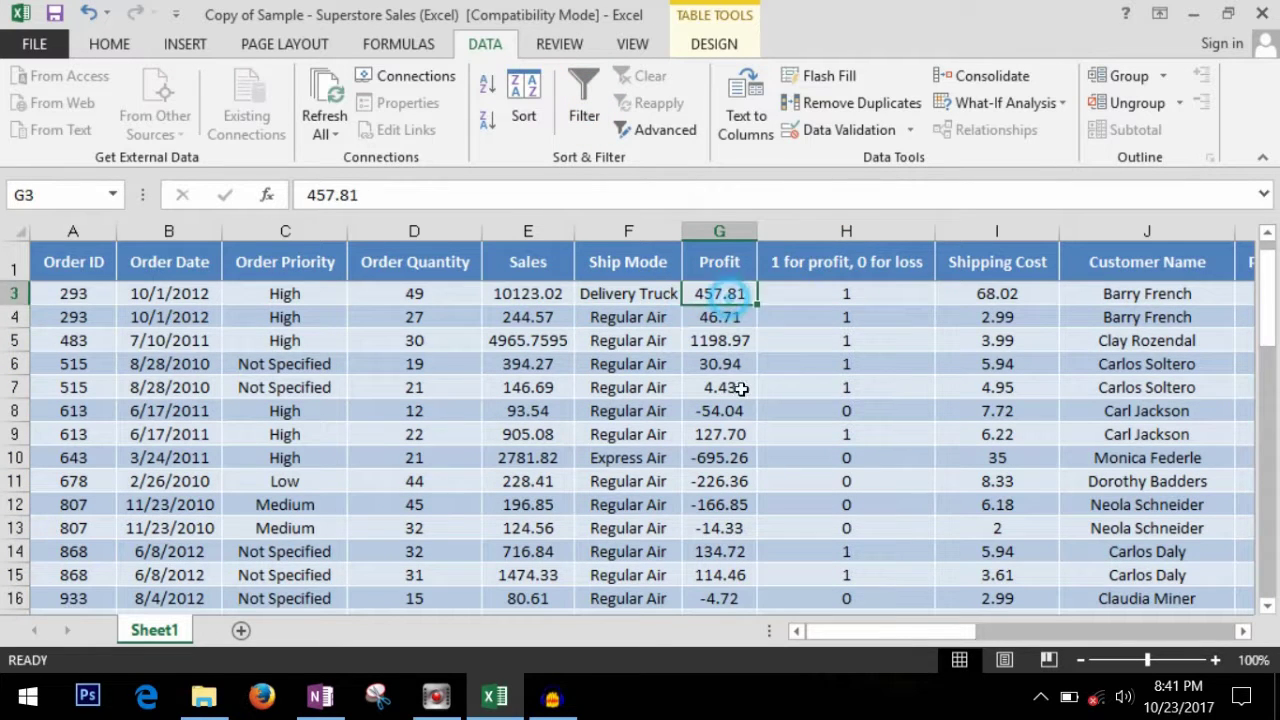
click(720, 387)
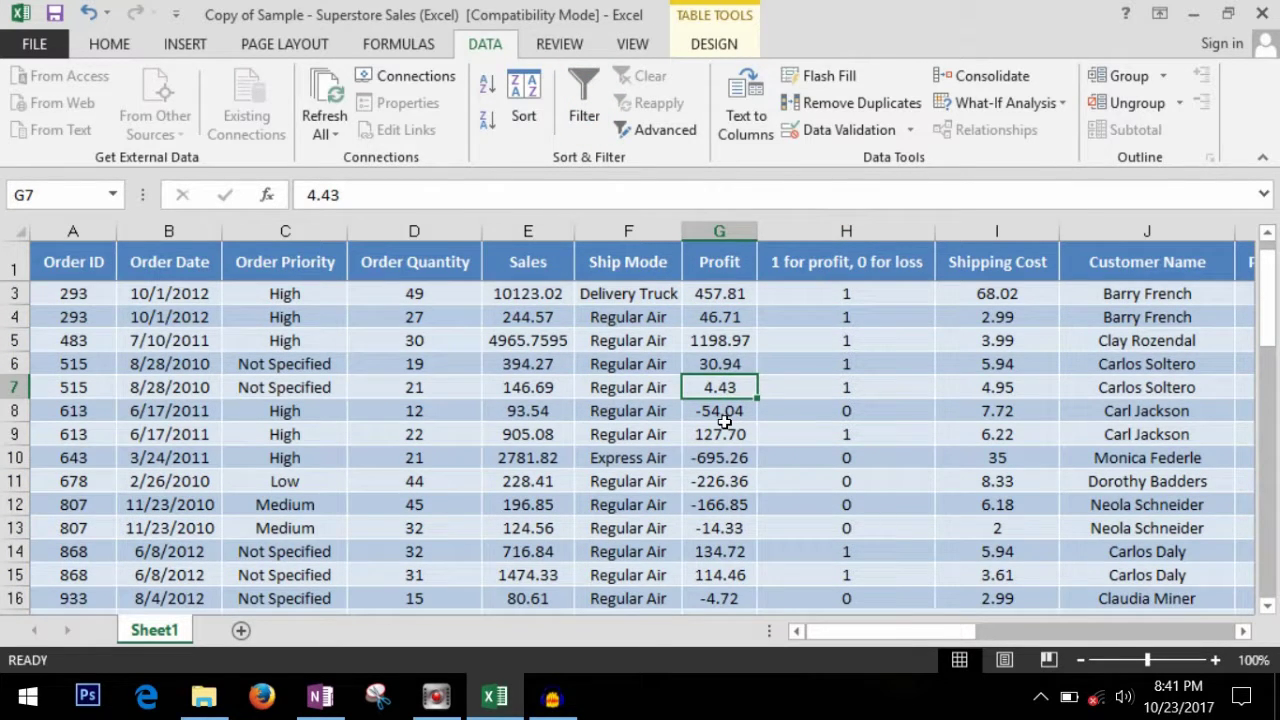
click(723, 414)
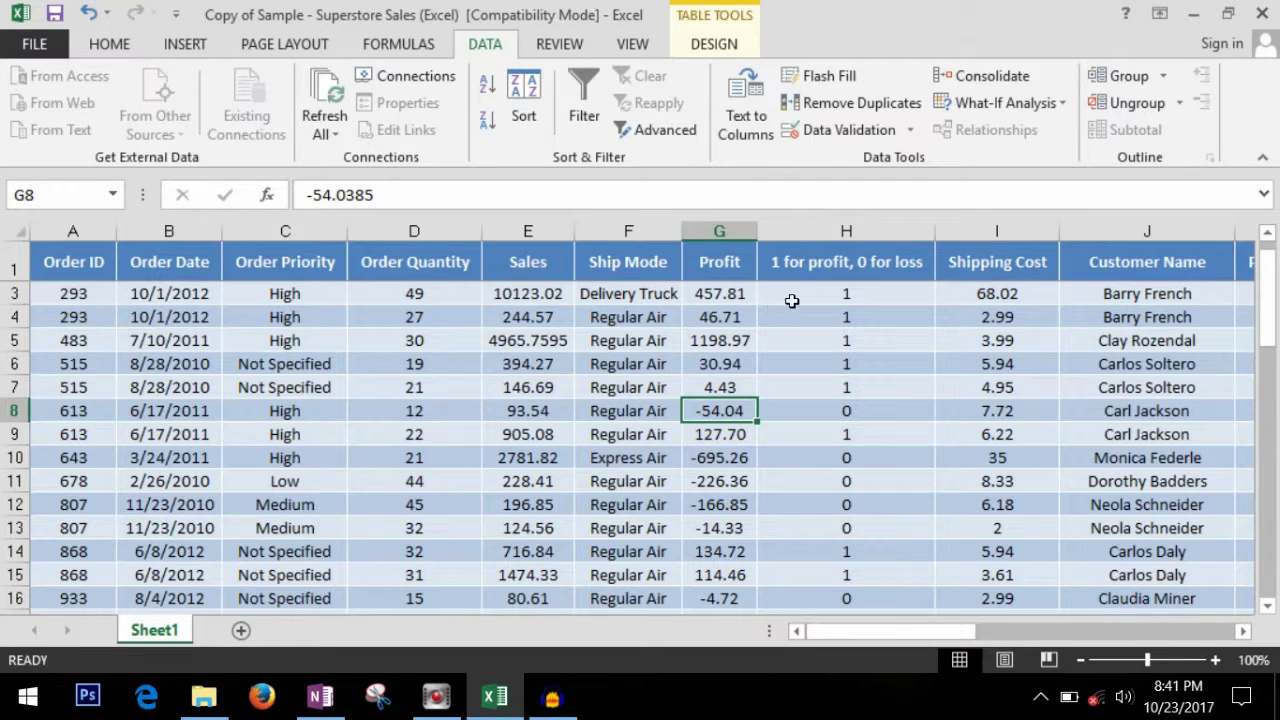
click(824, 360)
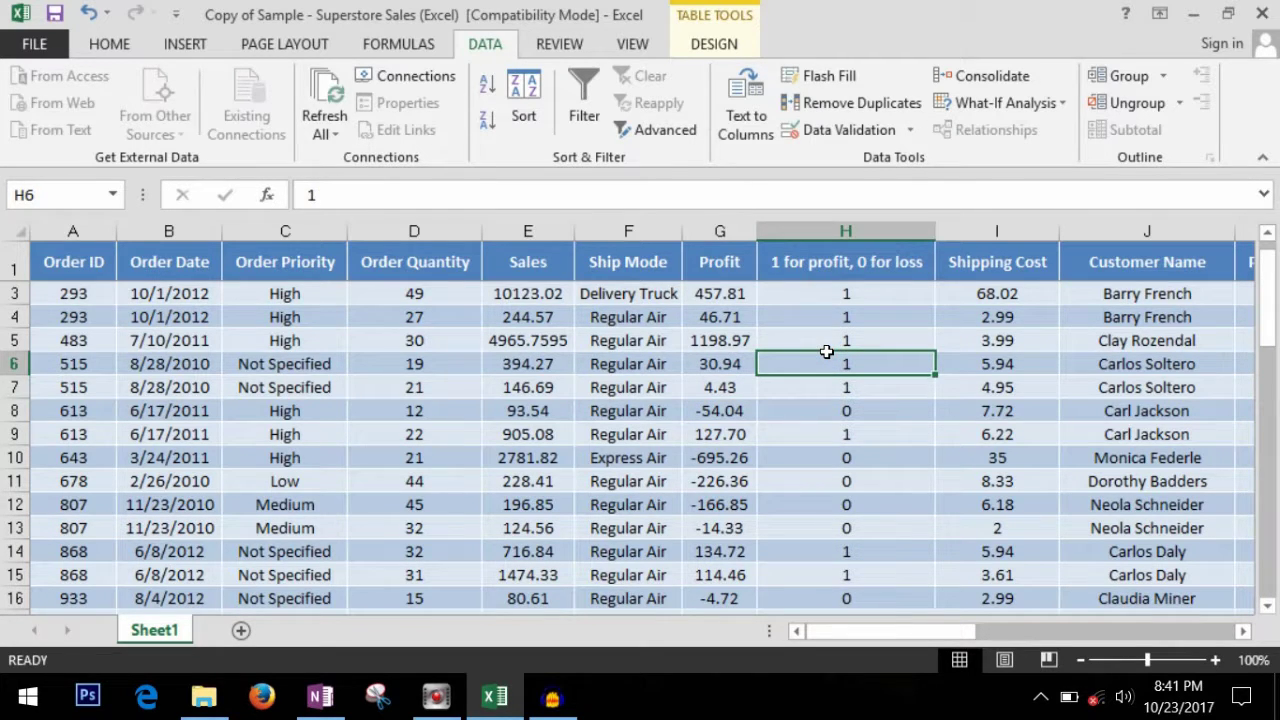
Turn on filtering for the table and filter the Order Priority column to show only High orders
click(285, 294)
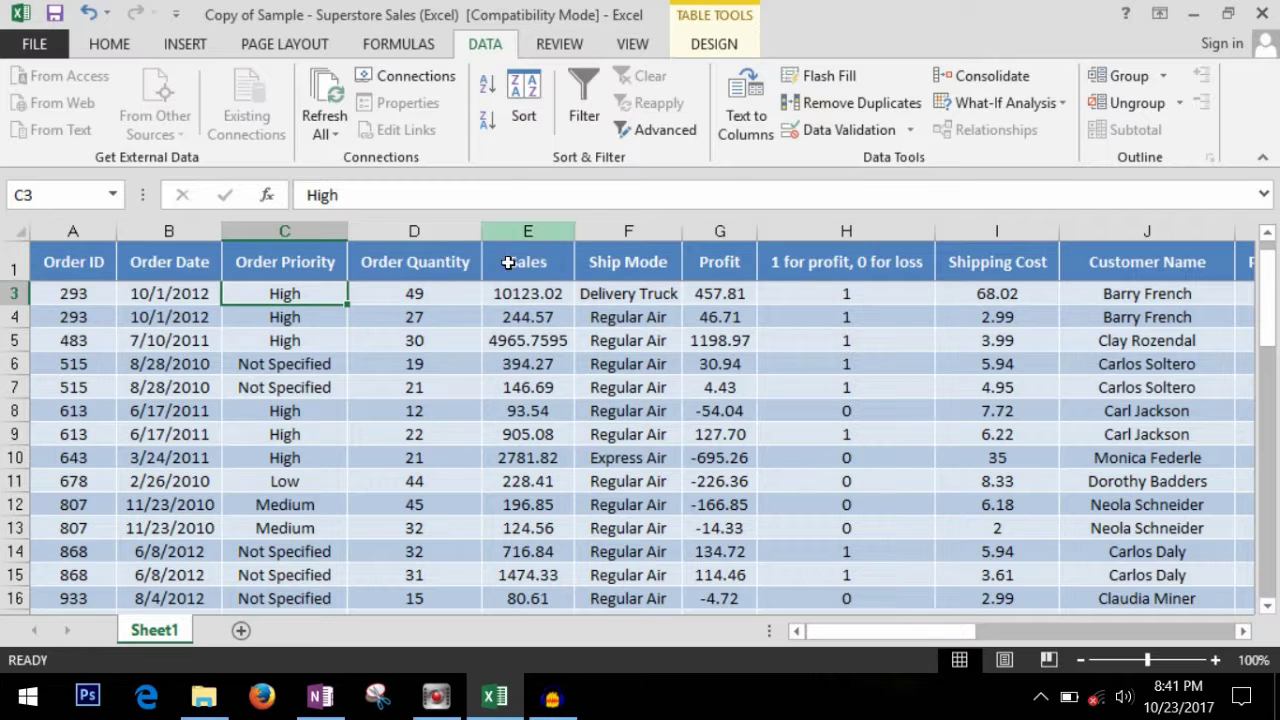
click(300, 262)
click(588, 102)
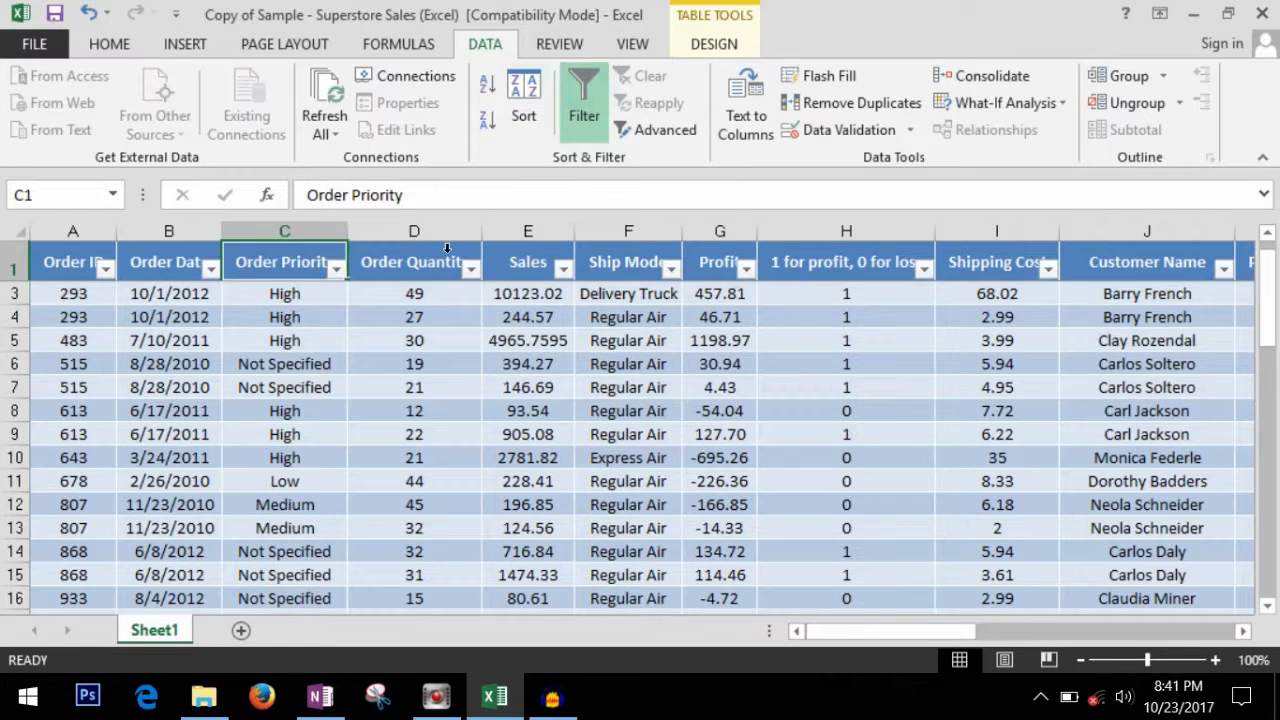
click(336, 268)
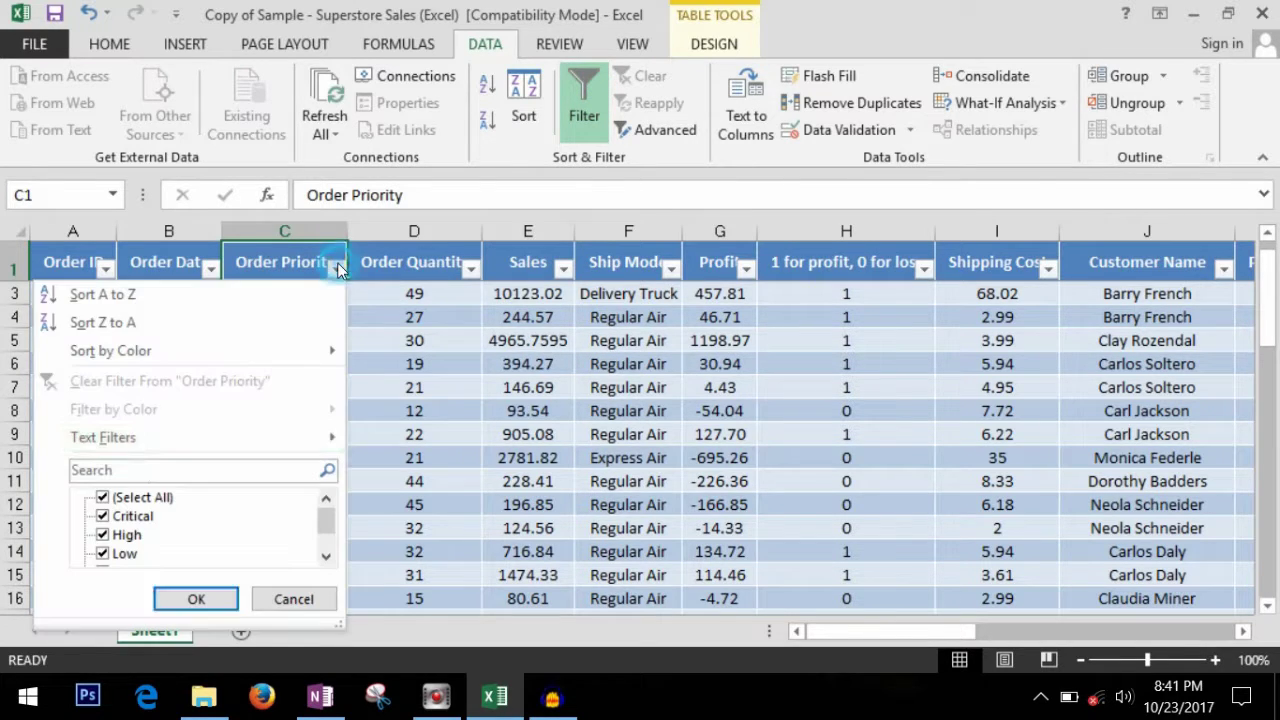
click(103, 497)
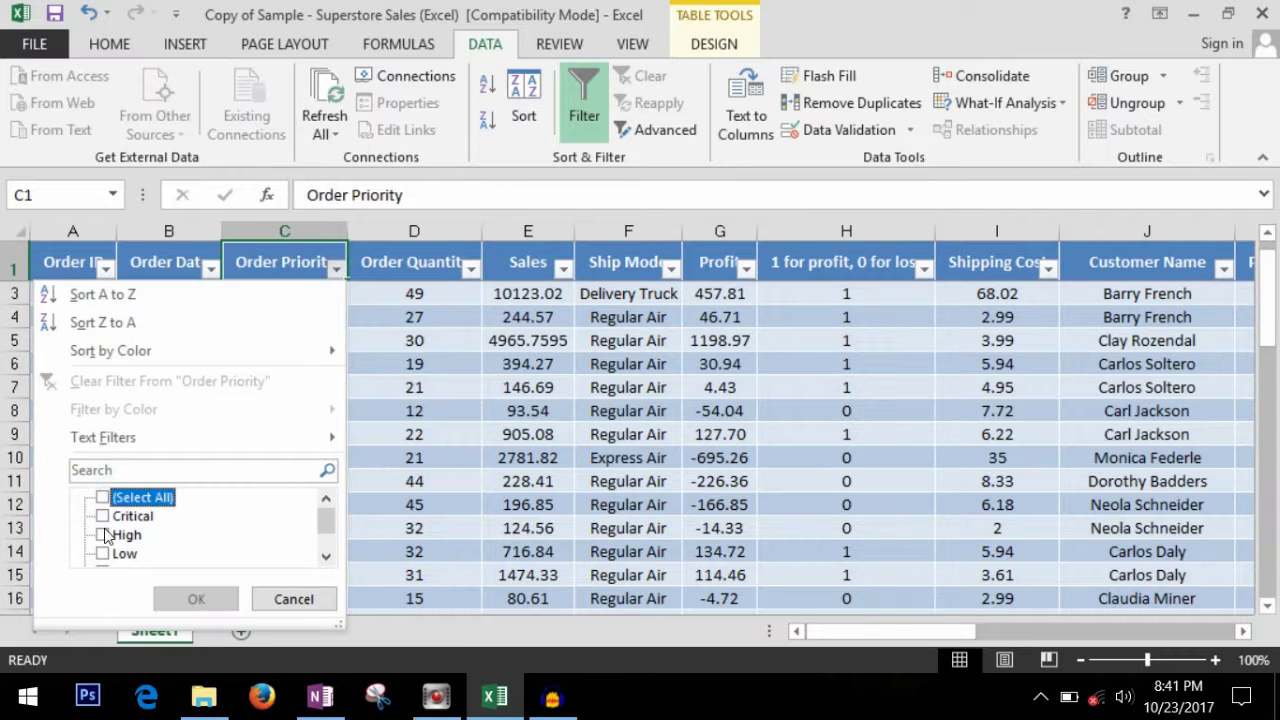
click(103, 535)
click(197, 600)
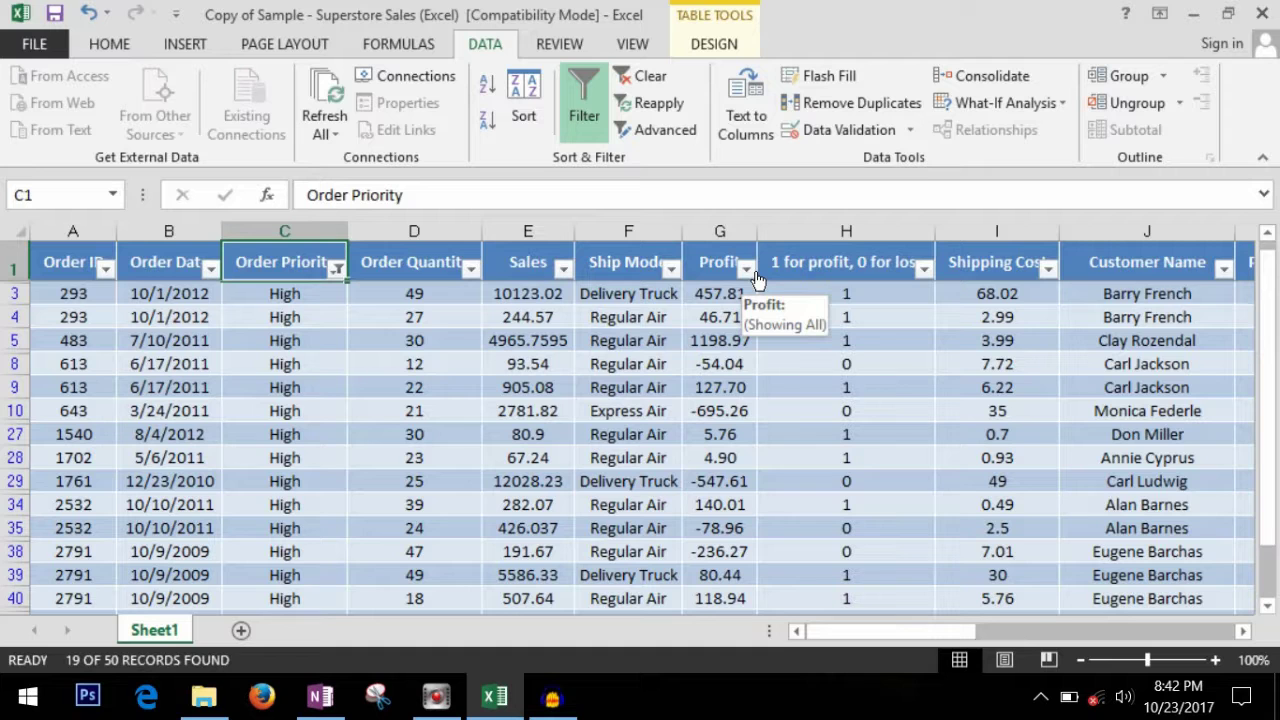
Filter the "1 for profit, 0 for loss" column to show only rows with the value 1
click(924, 267)
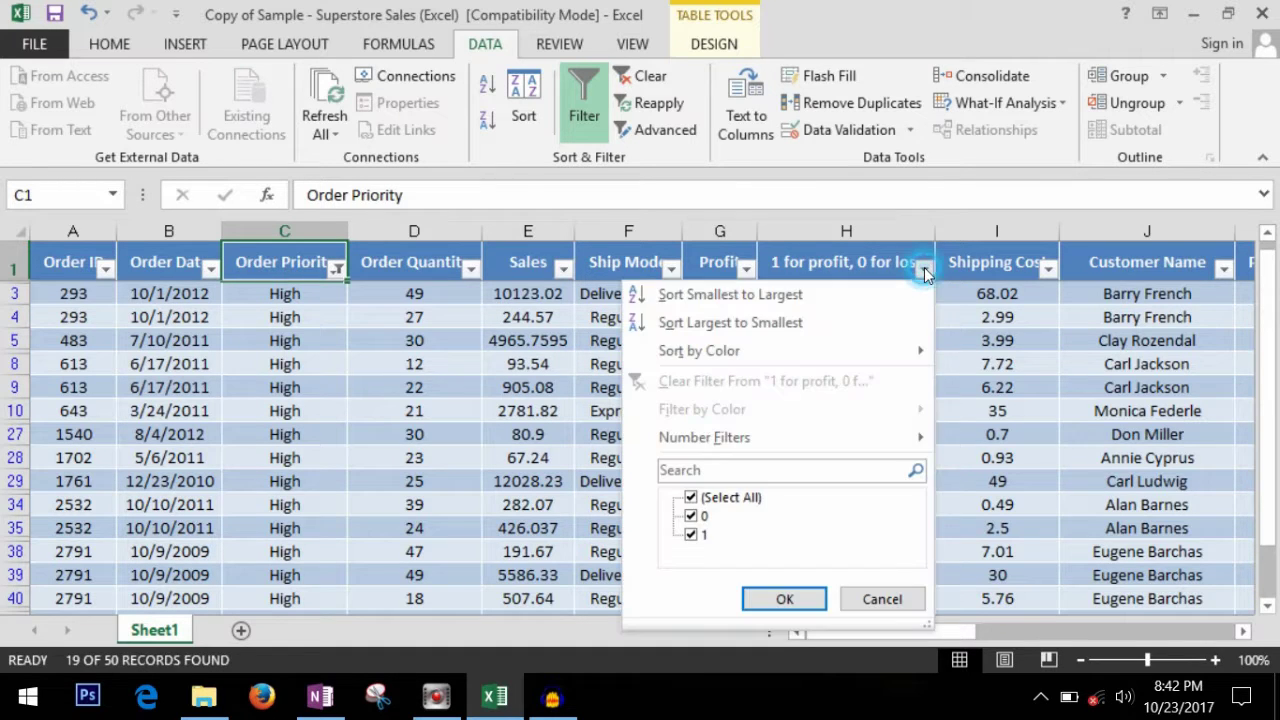
click(691, 497)
click(691, 534)
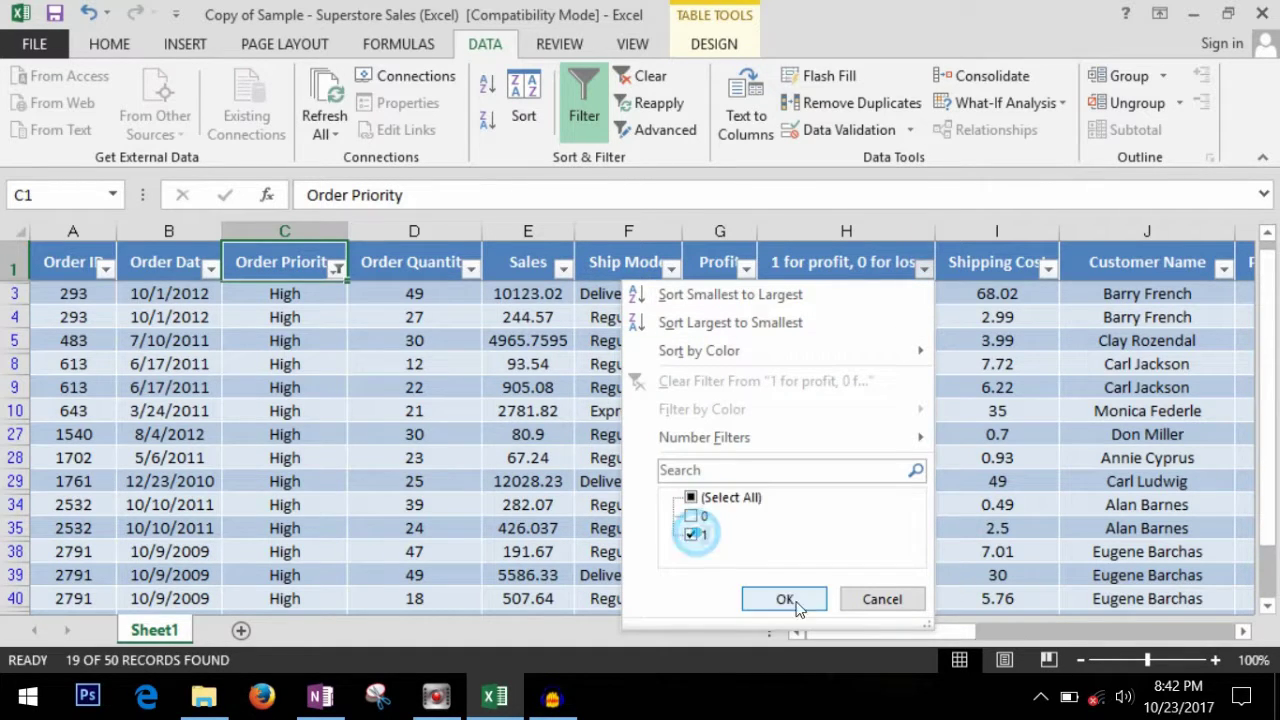
click(785, 599)
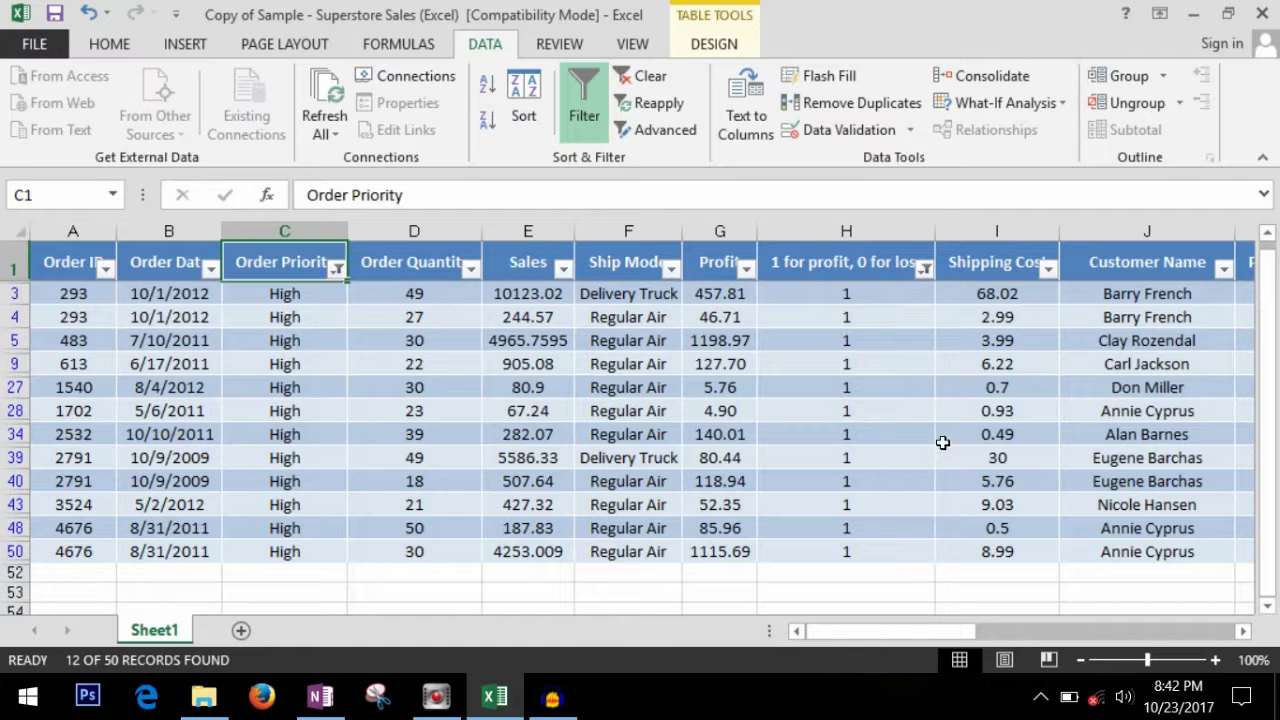
Filter the Profit column for values greater than or equal to 0 and review the remaining High priority rows
click(362, 413)
click(748, 270)
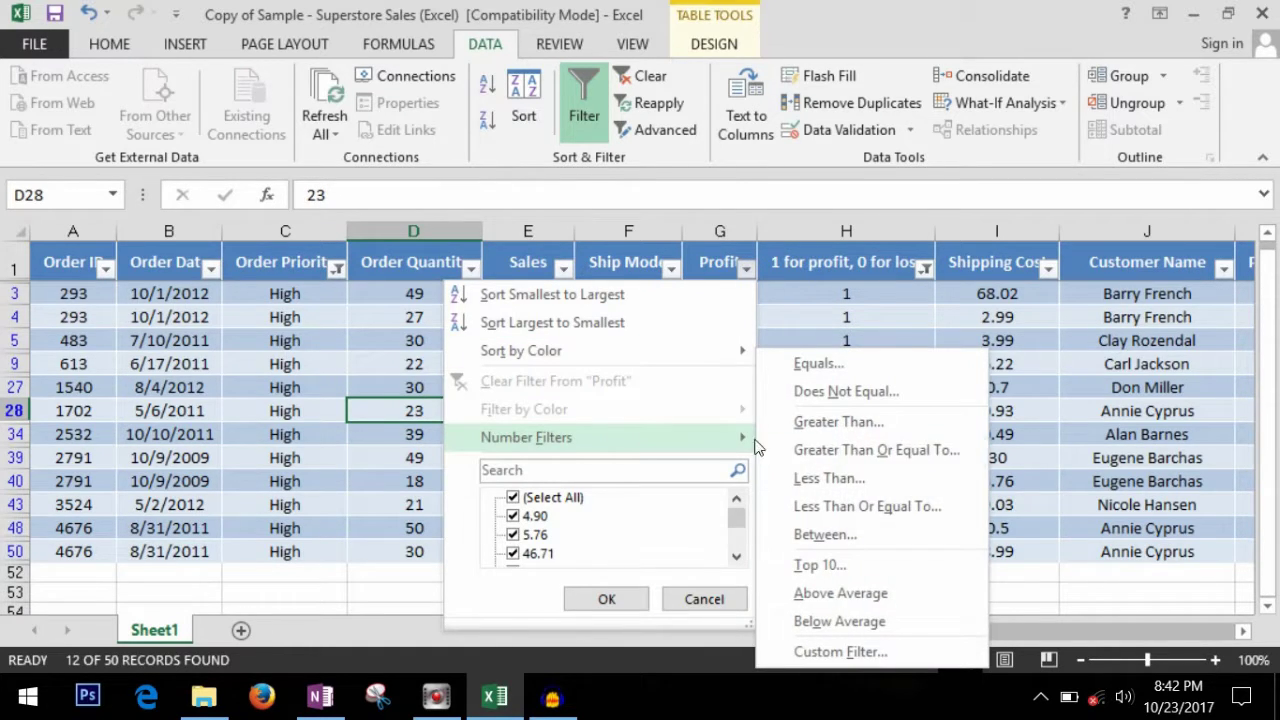
click(857, 449)
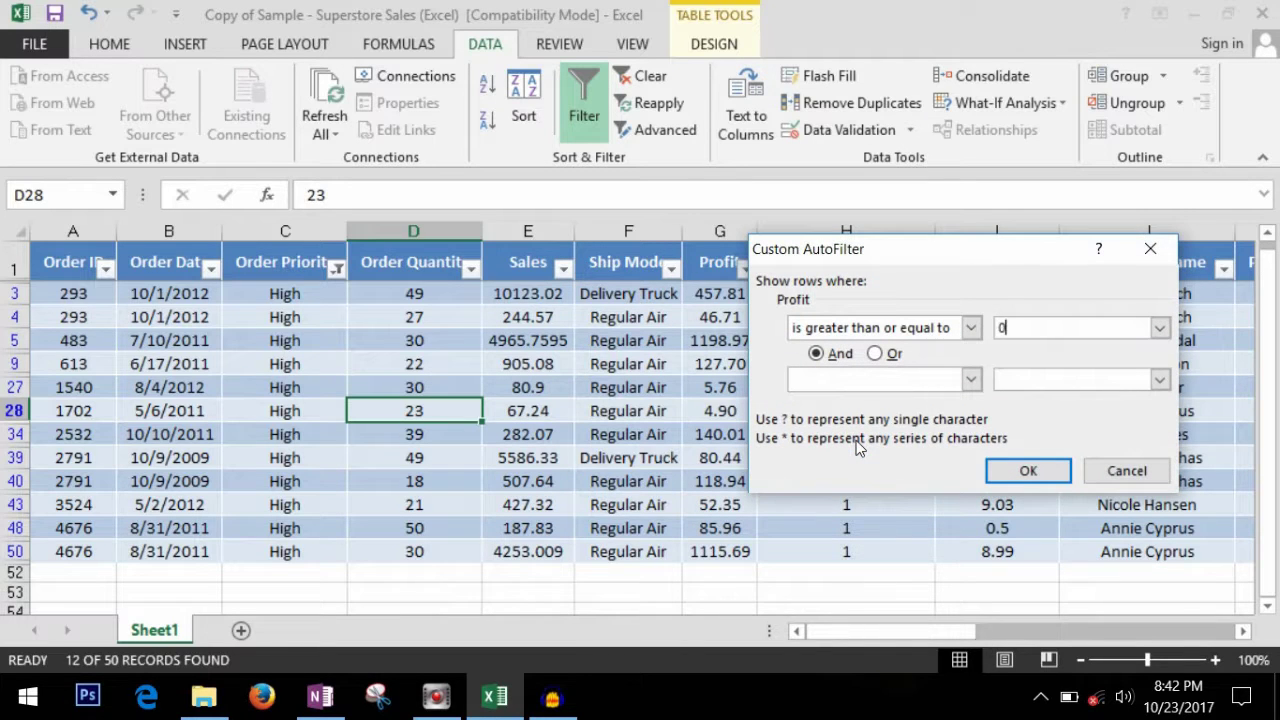
click(1028, 470)
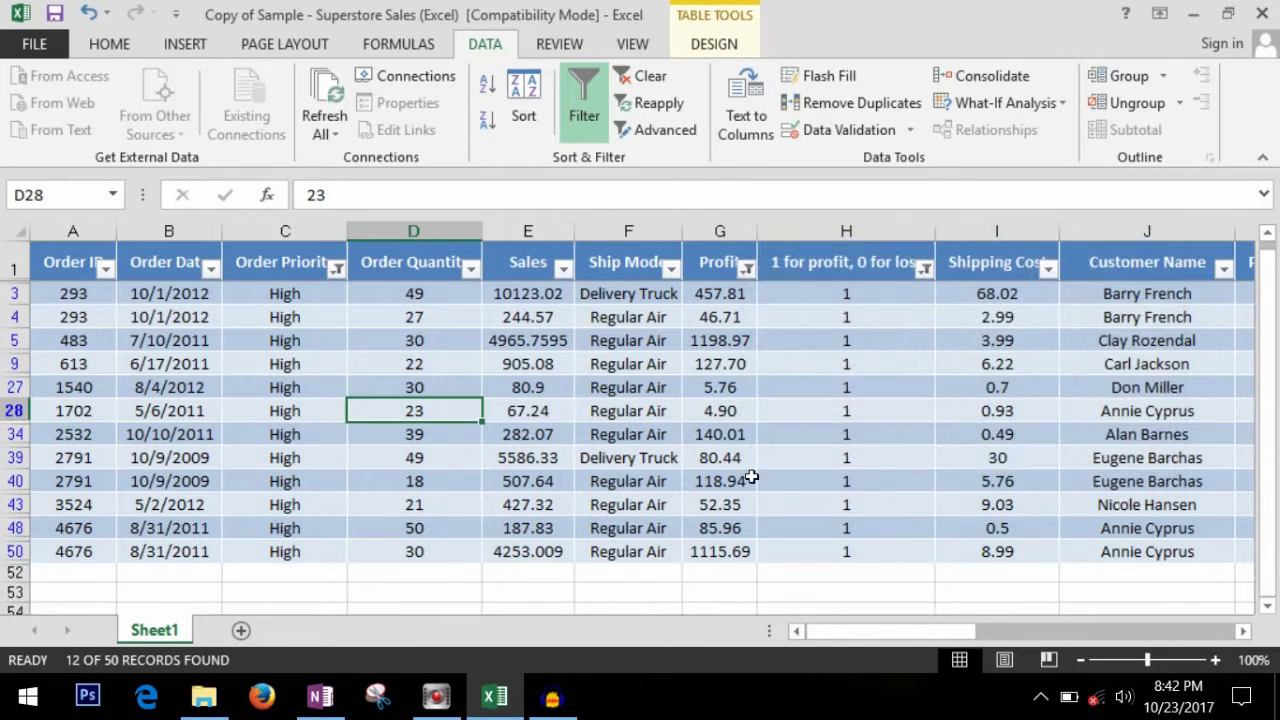
click(740, 459)
click(308, 318)
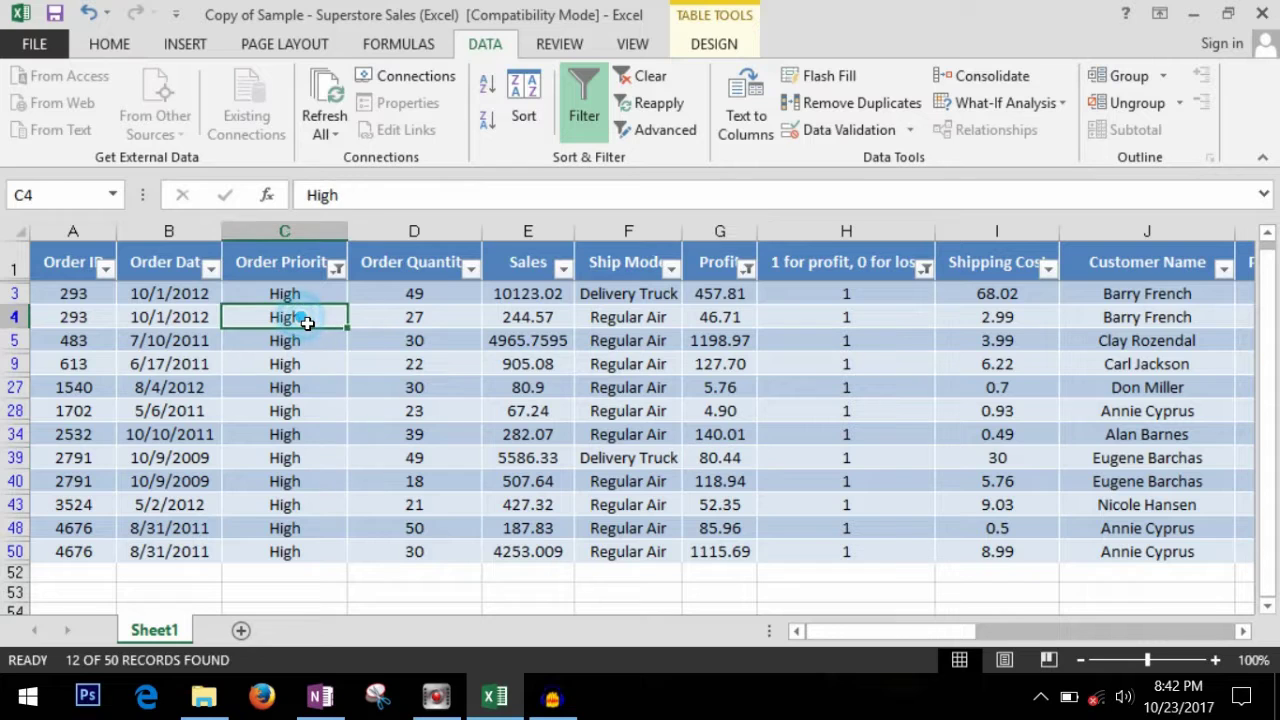
click(720, 318)
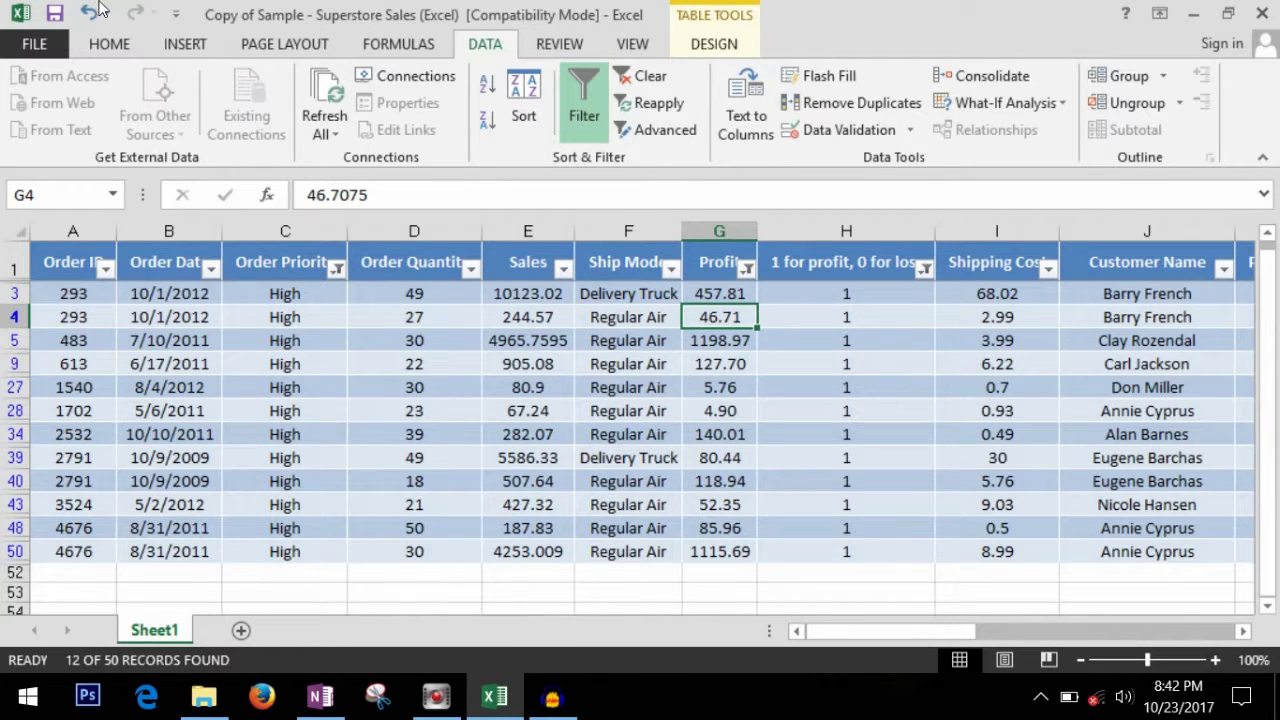
Turn off filtering for the table to remove the Order Priority, Profit and profit/loss filters
click(625, 262)
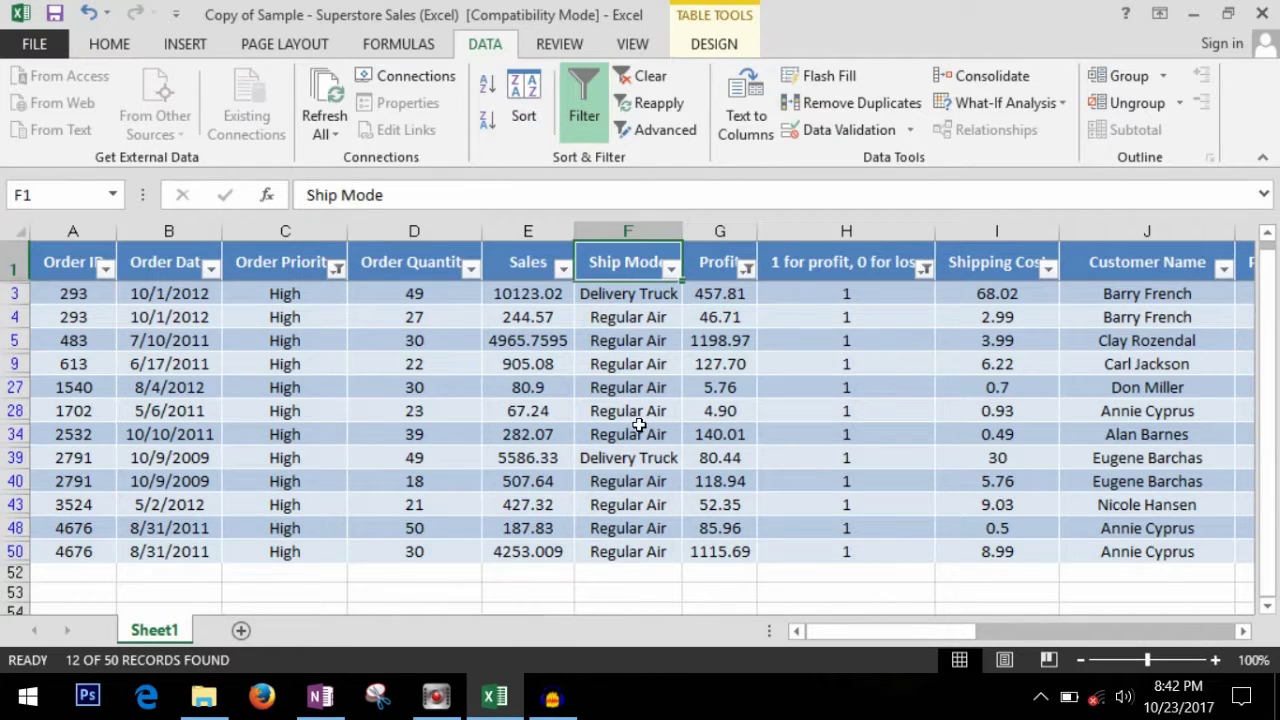
click(590, 110)
click(523, 340)
click(695, 360)
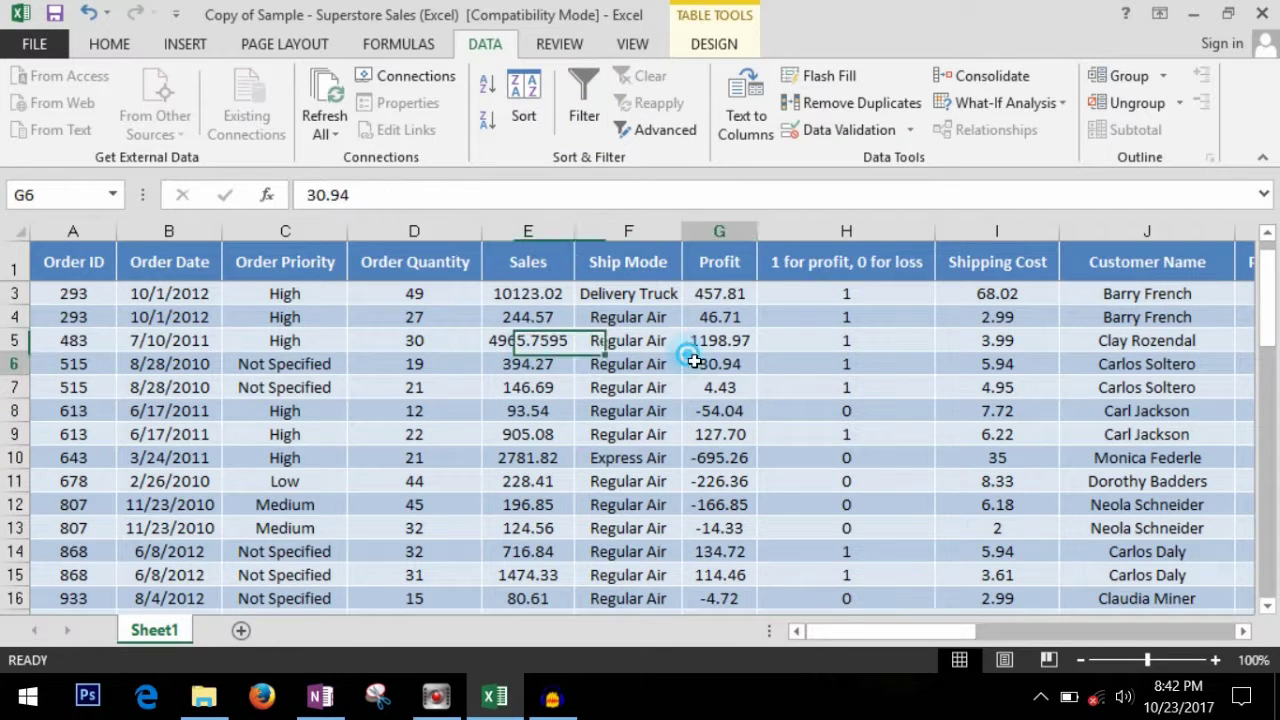
click(849, 366)
Examine the empty Shipping days column and the Ship Date and Order Date columns it depends on
click(868, 262)
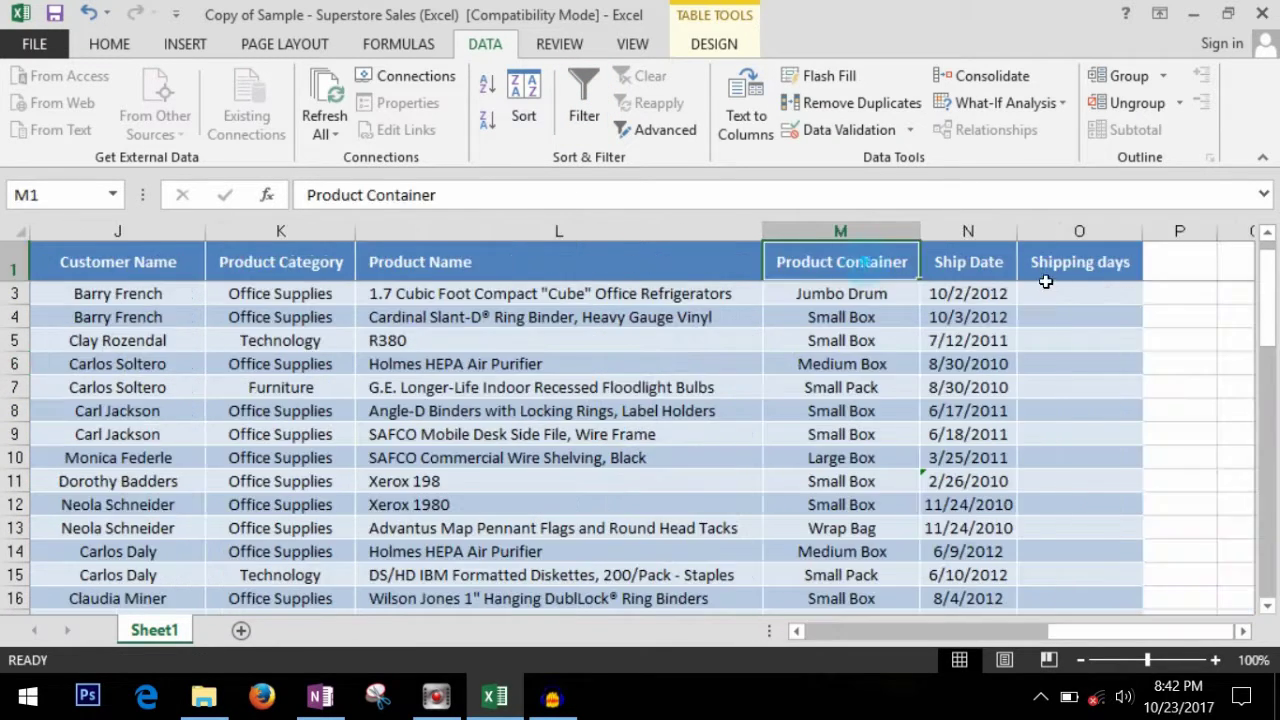
click(1071, 300)
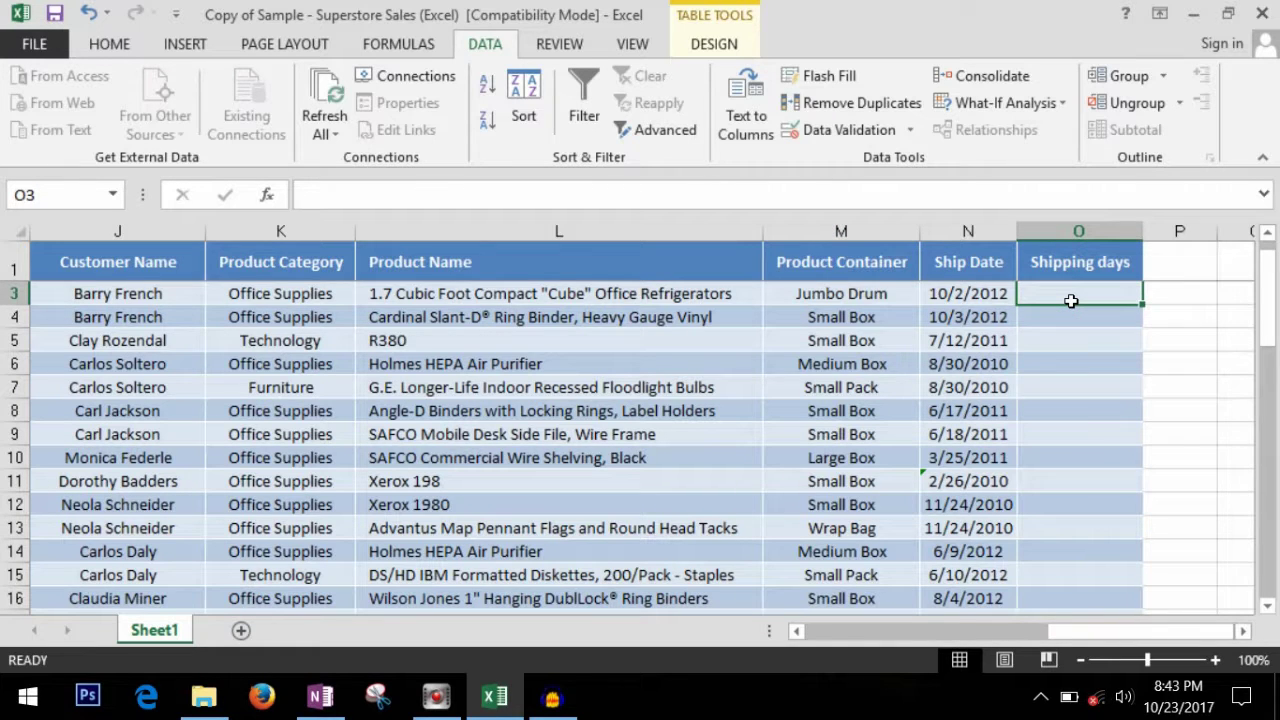
click(1083, 335)
click(1077, 302)
click(1005, 298)
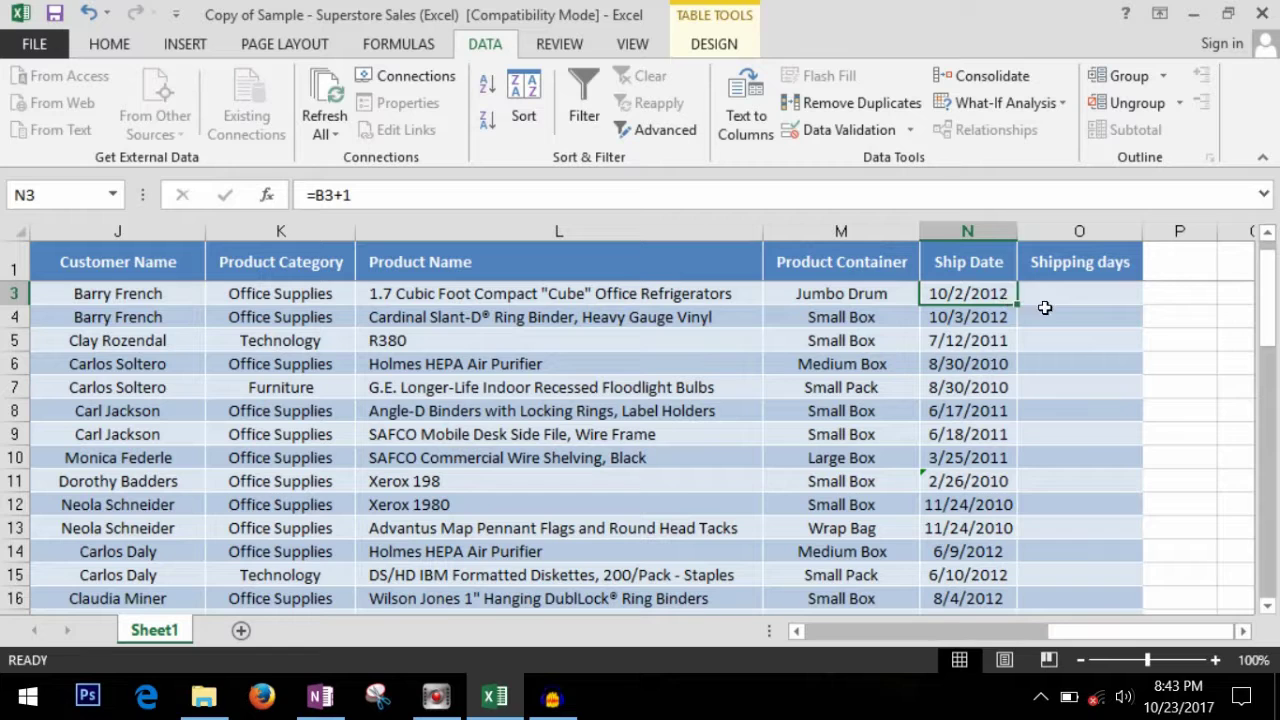
drag(1040, 631, 832, 632)
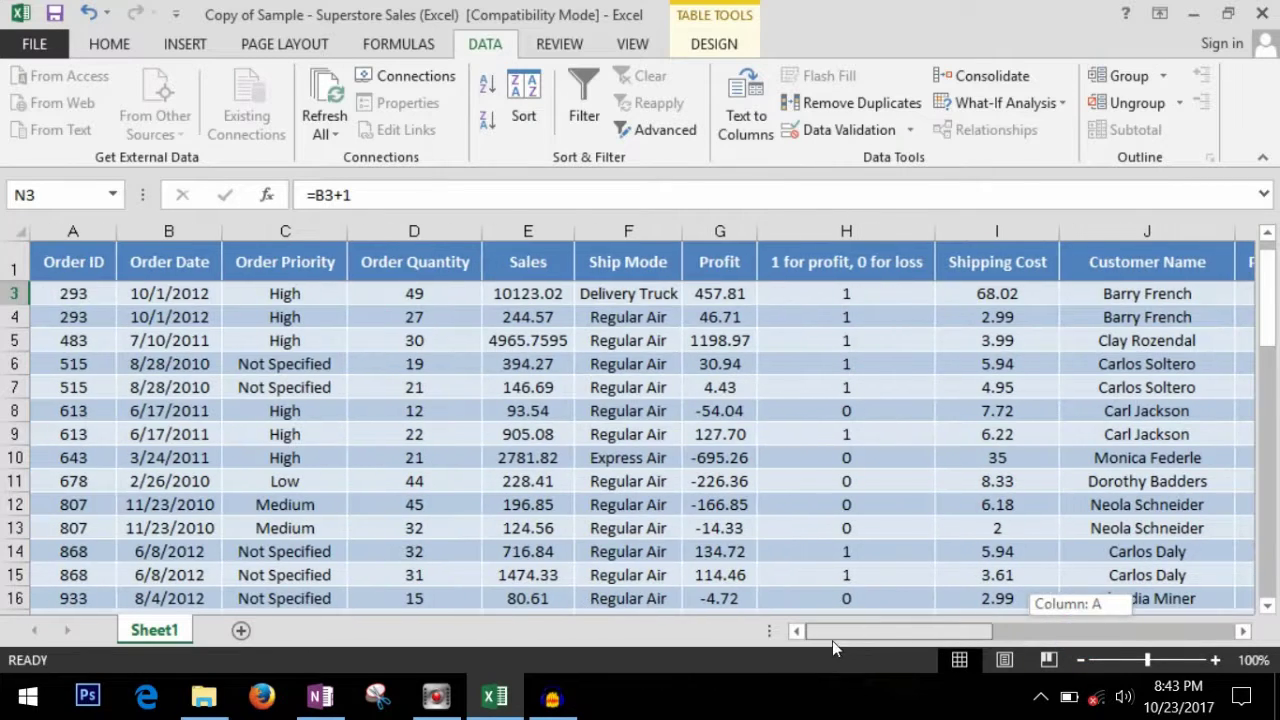
click(187, 276)
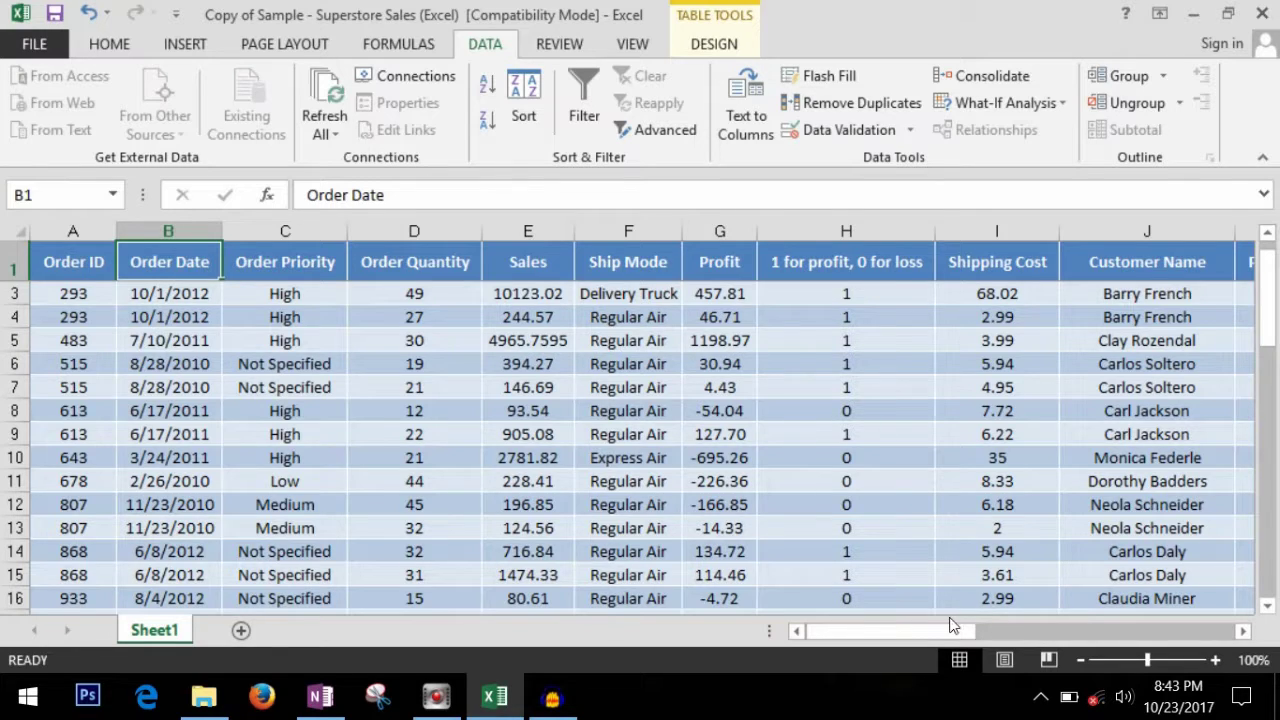
drag(952, 625, 1062, 632)
click(968, 294)
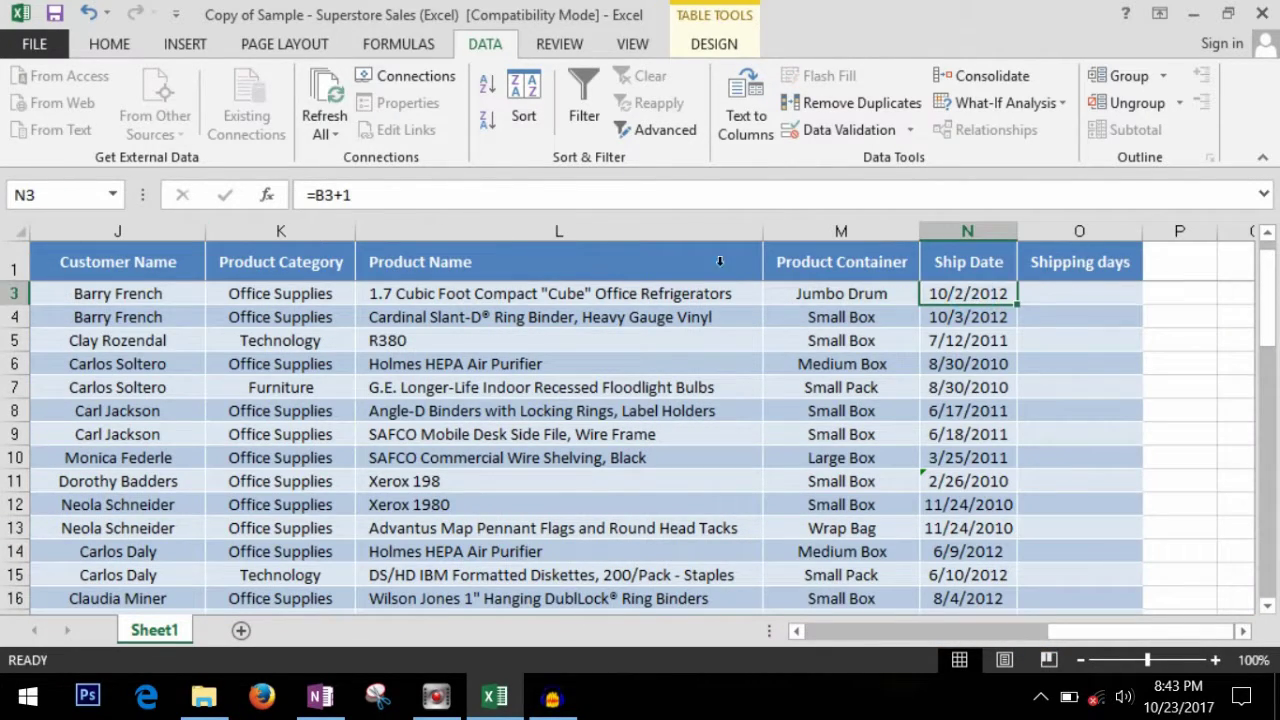
Calculate the shipping days in cell O3 as Ship Date minus Order Date with the formula =N3-B3
click(1108, 301)
text(=)
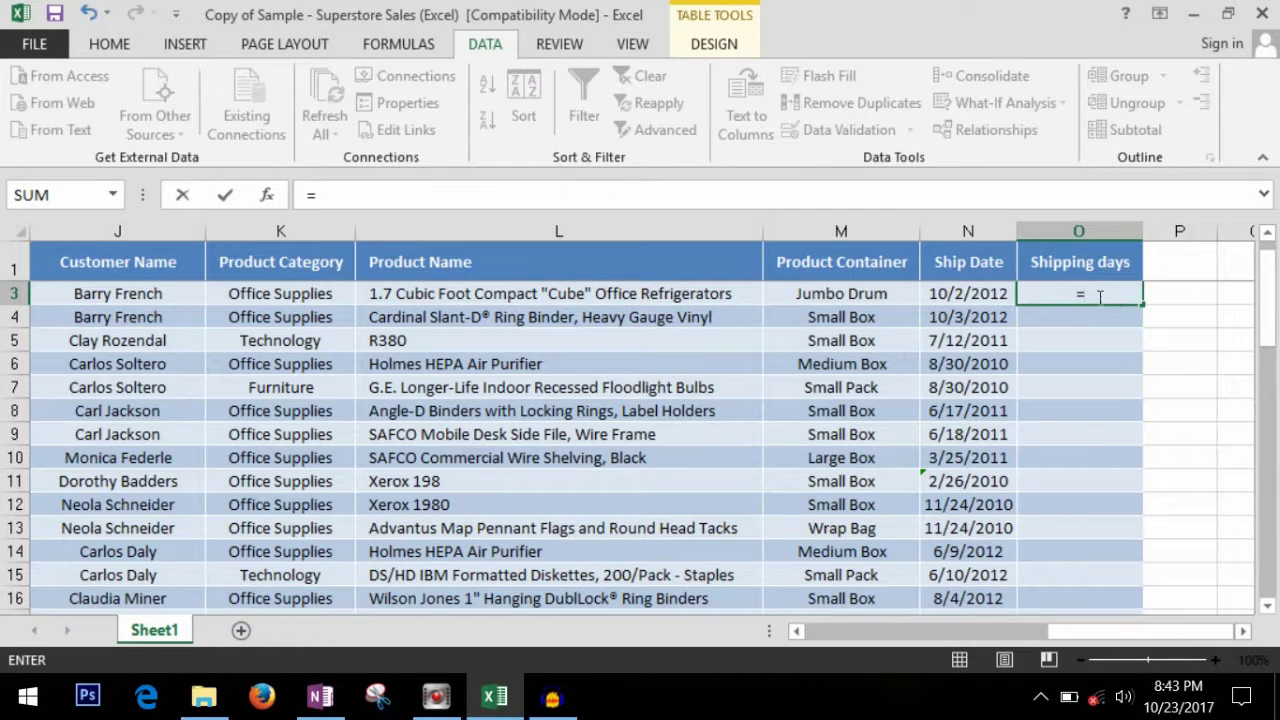
click(975, 300)
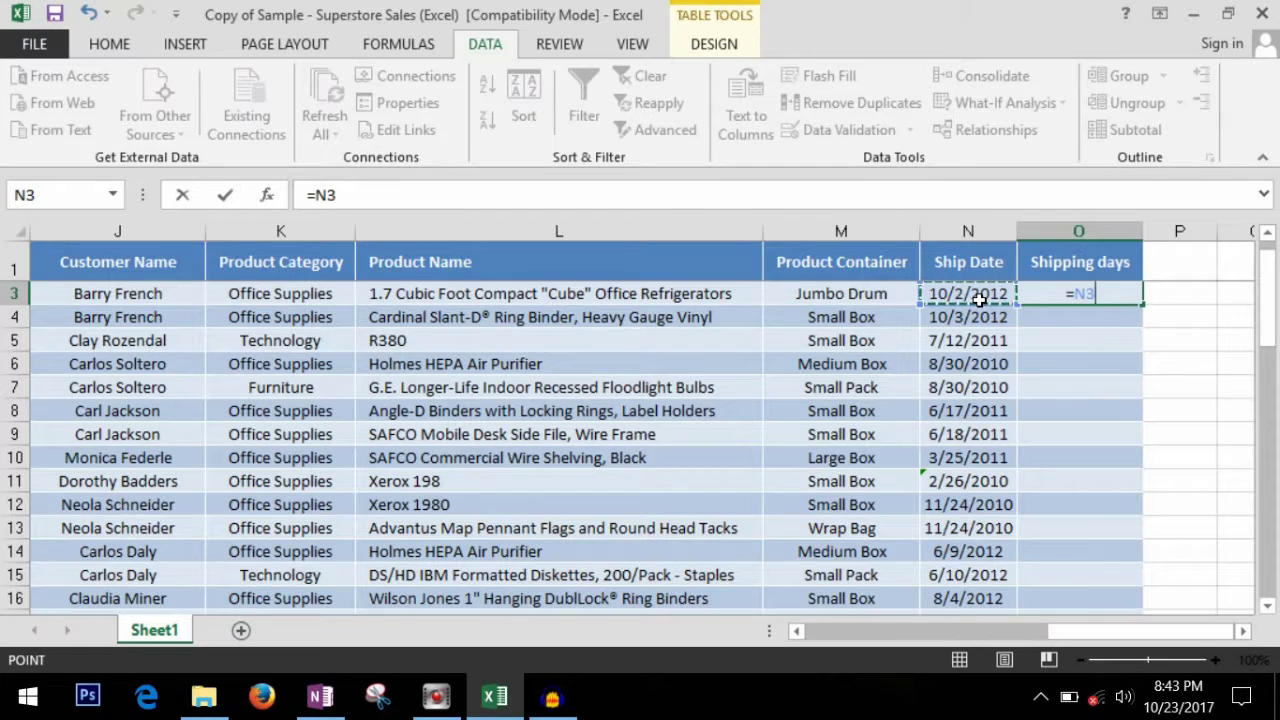
text(-)
drag(1100, 631, 837, 636)
click(160, 303)
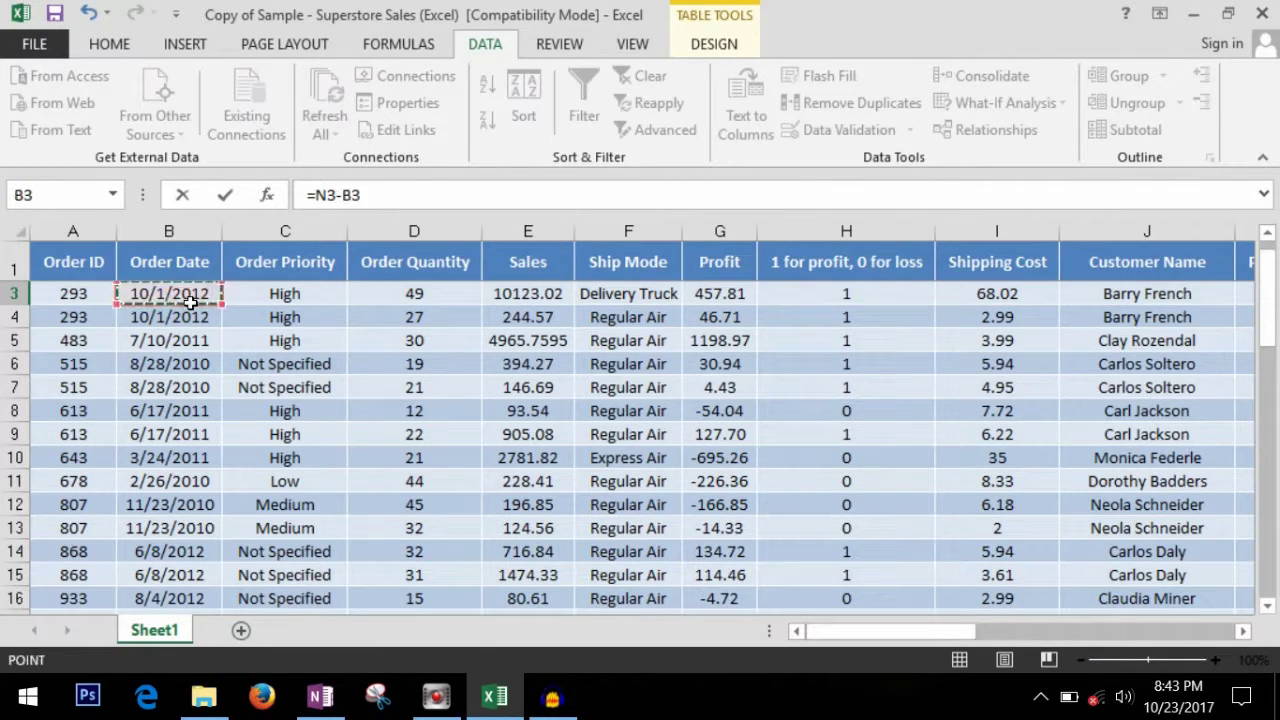
drag(852, 632, 1108, 650)
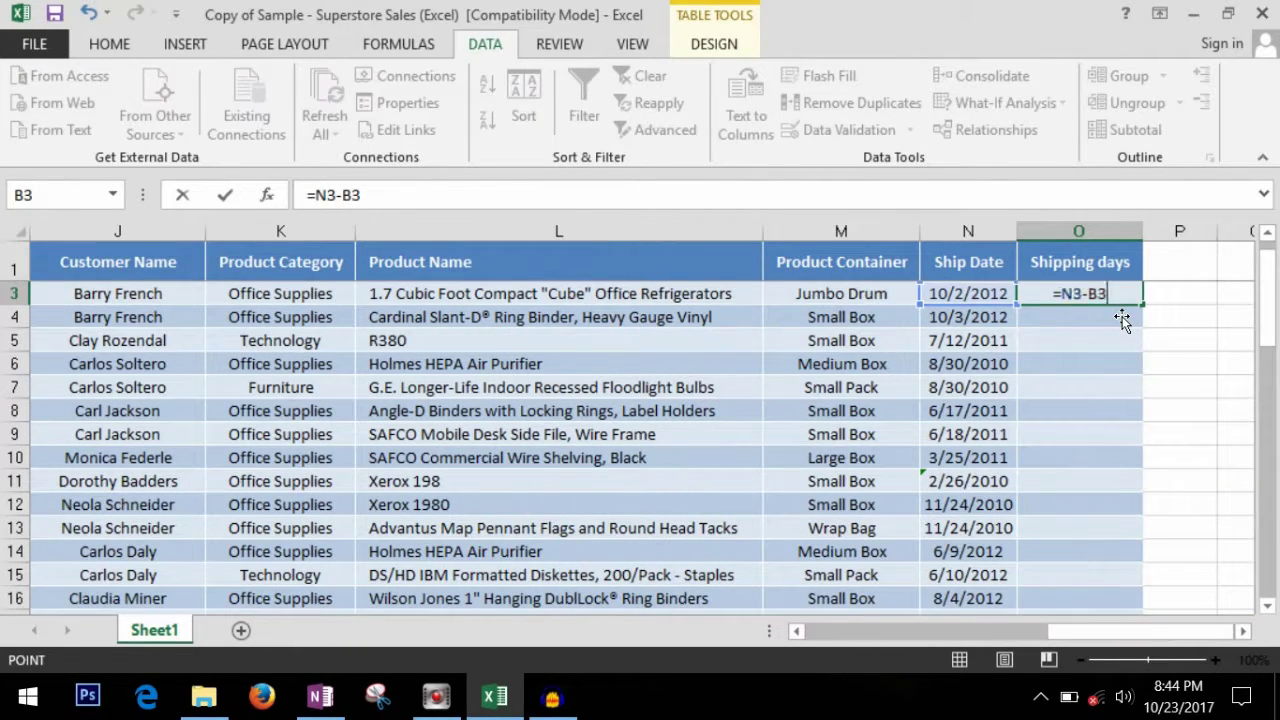
key(Return)
Format all values in the Shipping days column as Number with no decimal places and review them from the first row
click(1129, 297)
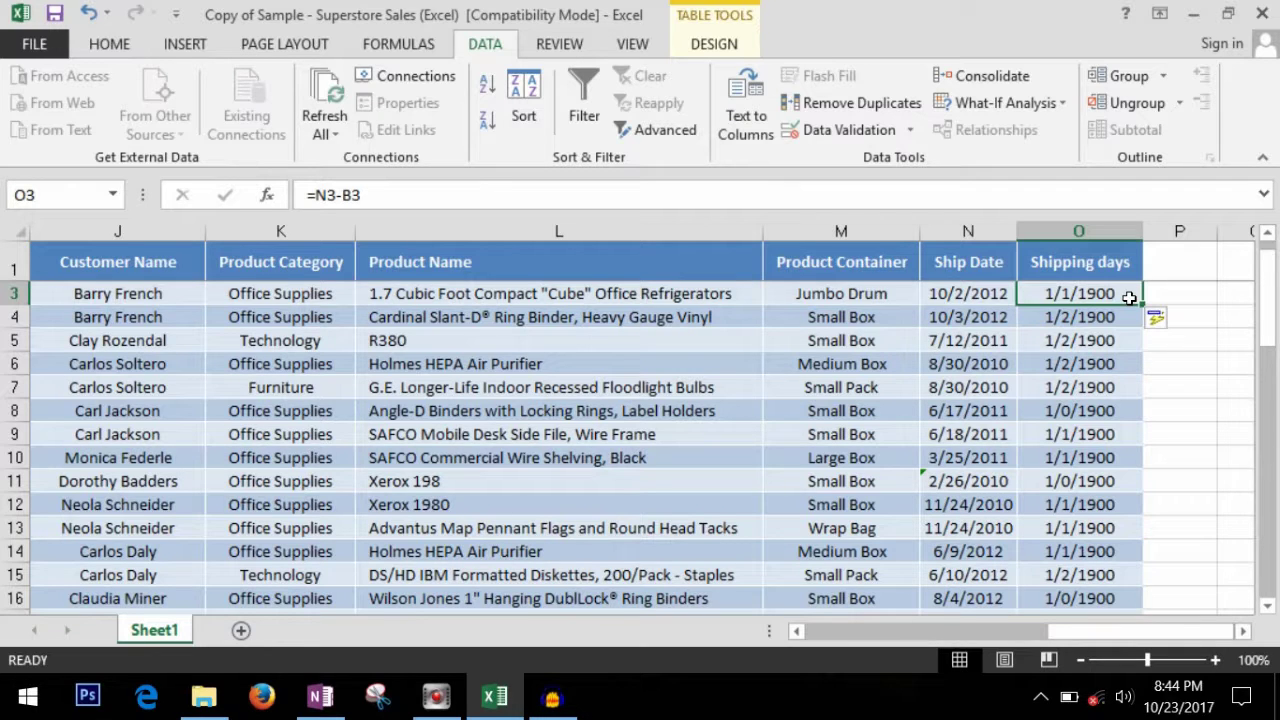
click(1137, 355)
click(1137, 300)
key(ctrl+shift+Down)
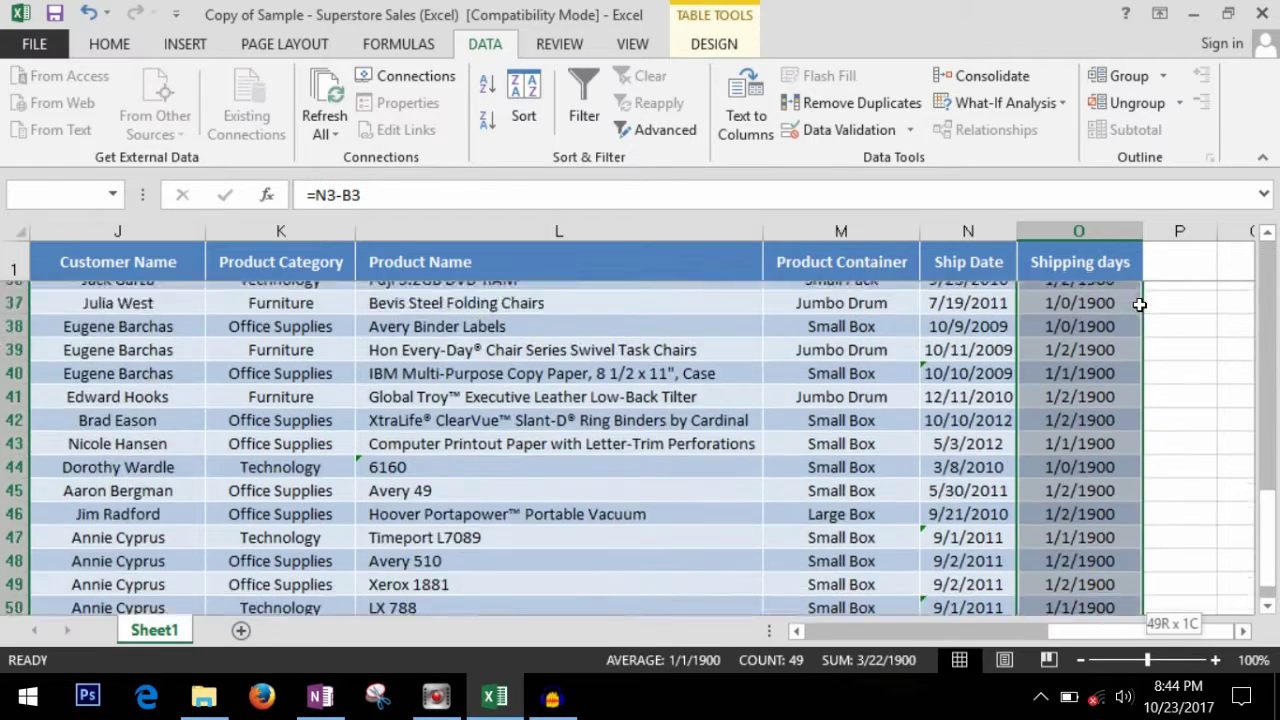
click(100, 44)
click(686, 85)
click(668, 176)
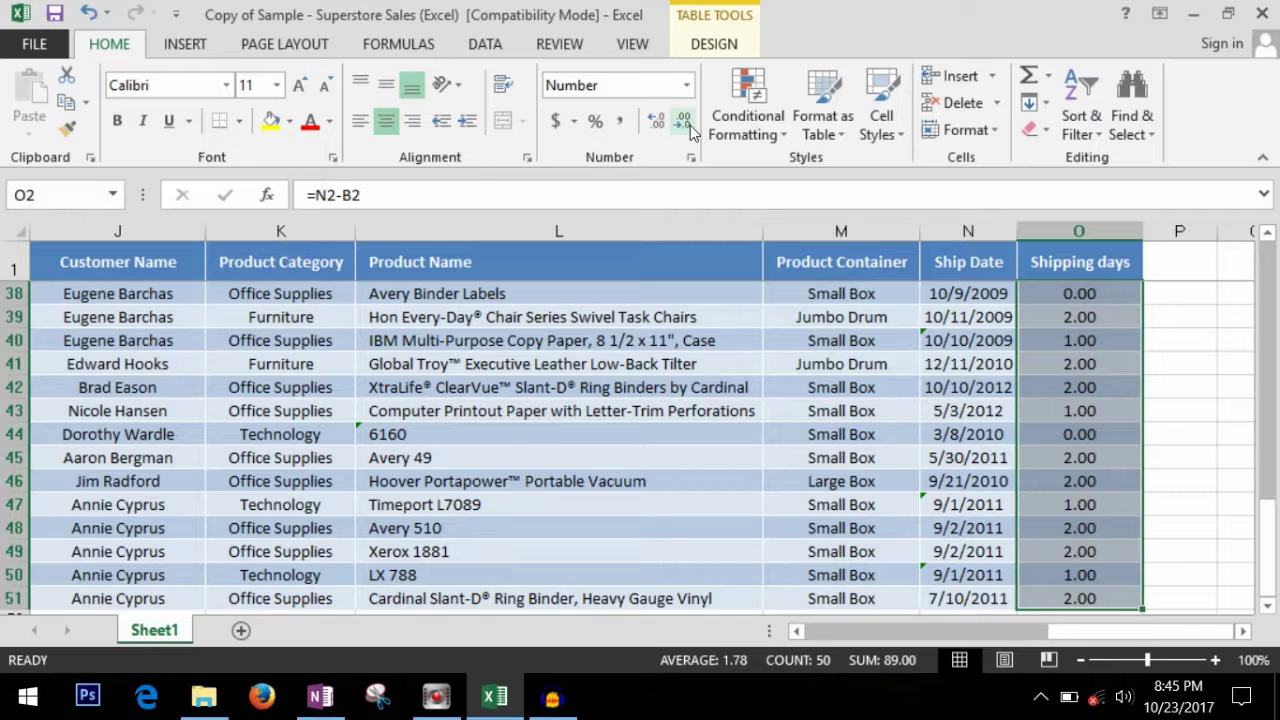
click(684, 122)
click(684, 122)
click(1115, 396)
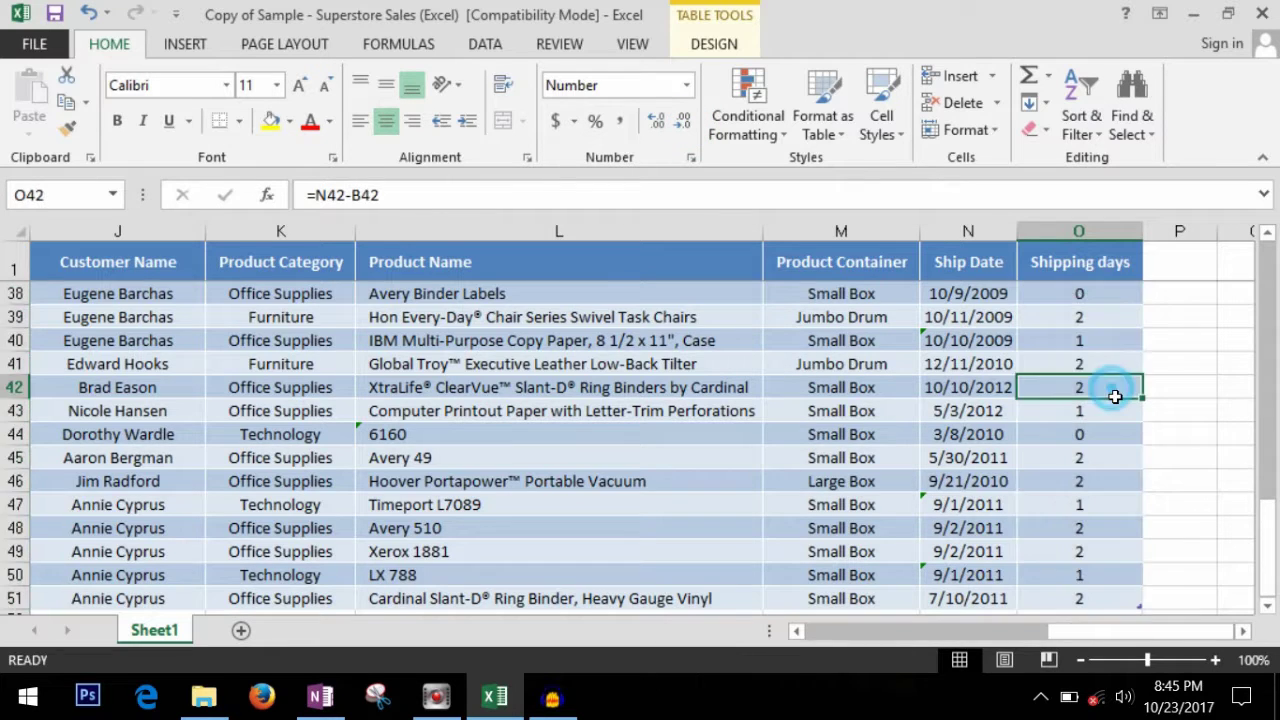
scroll(1115, 396, up, 12)
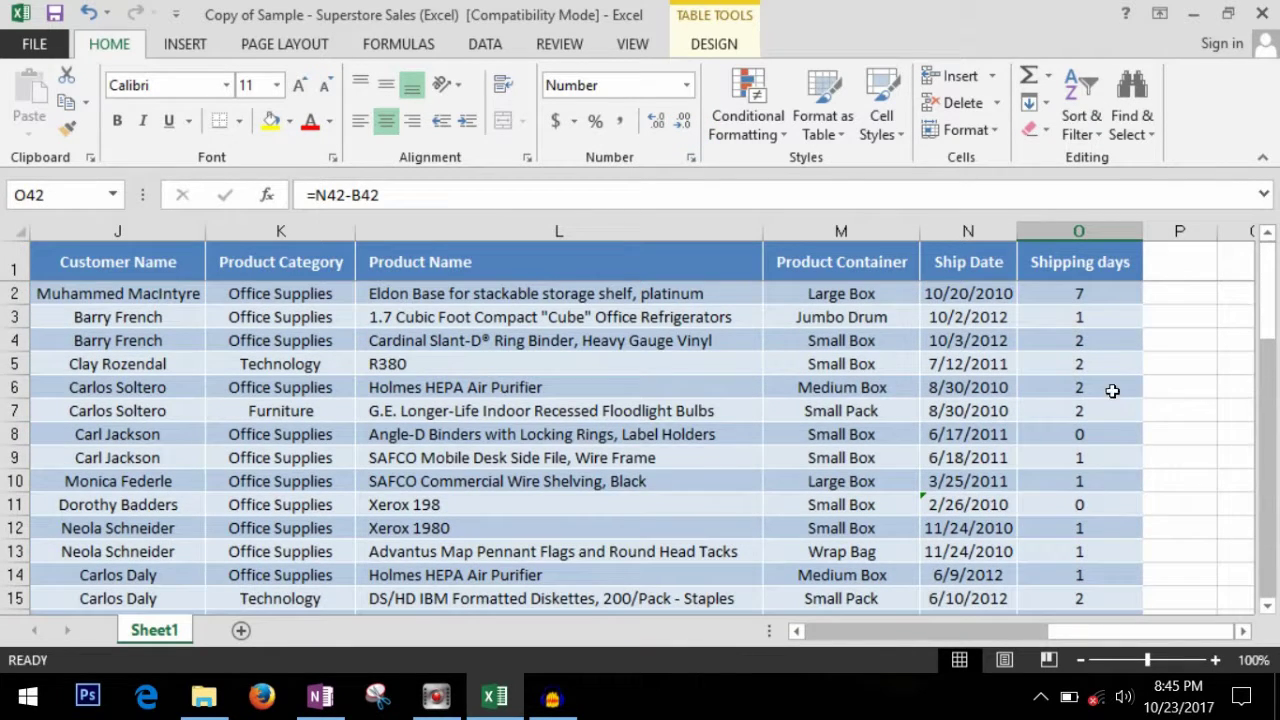
click(1115, 298)
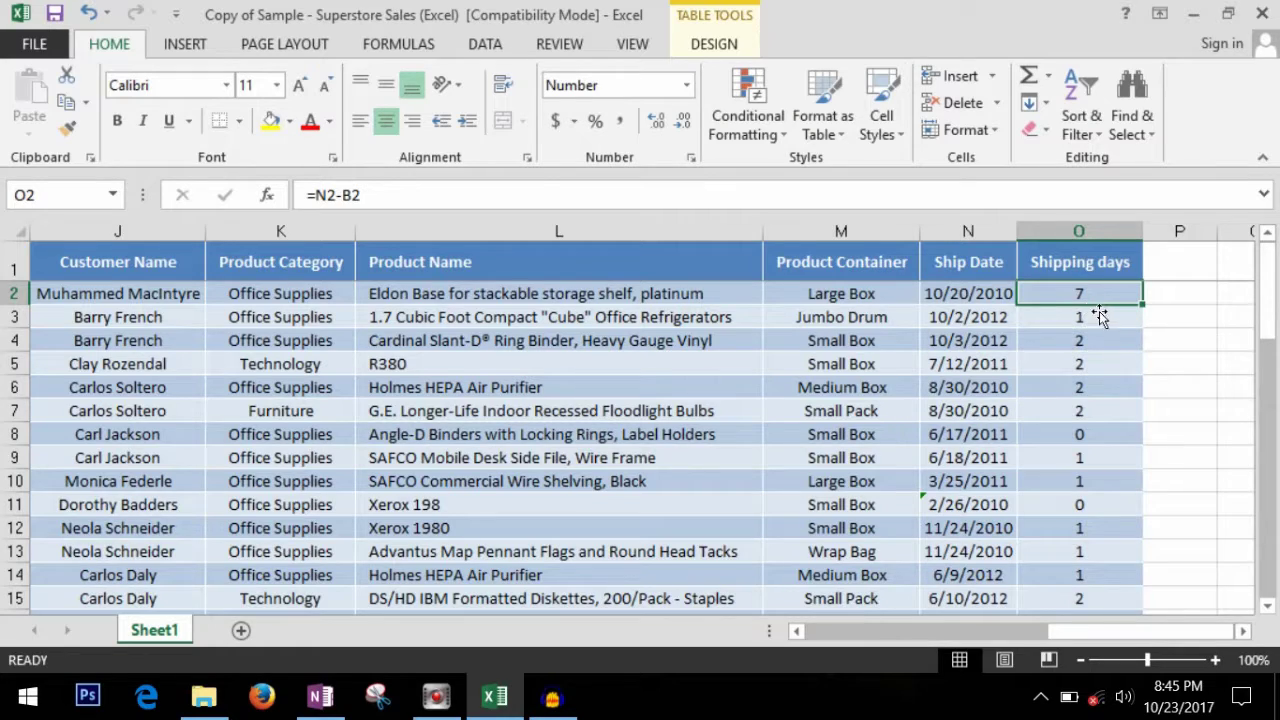
click(1066, 321)
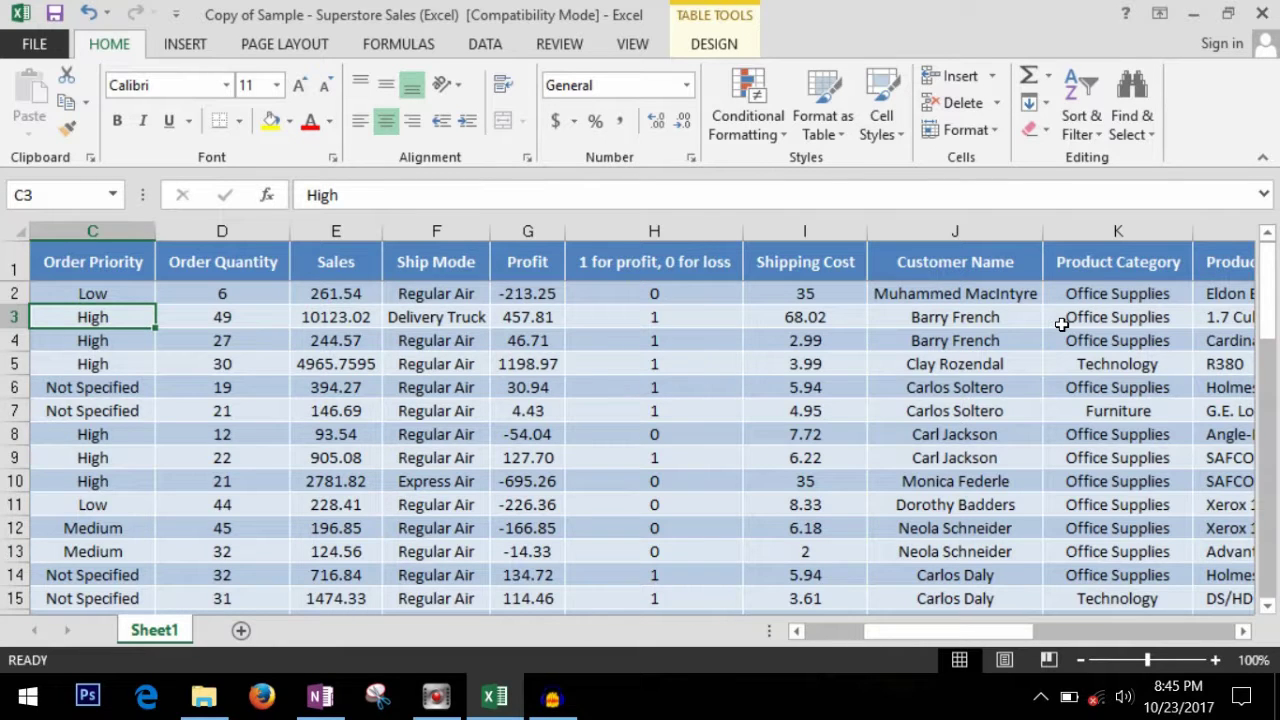
click(748, 122)
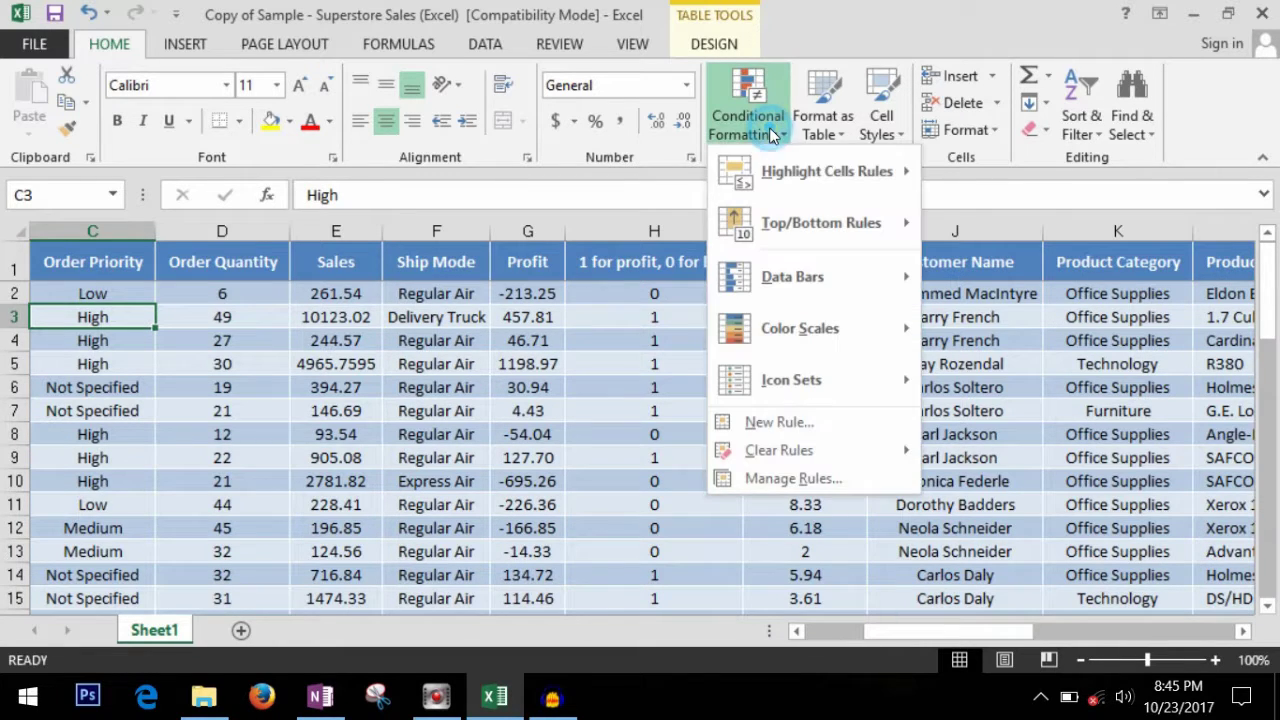
mouse_move(800, 172)
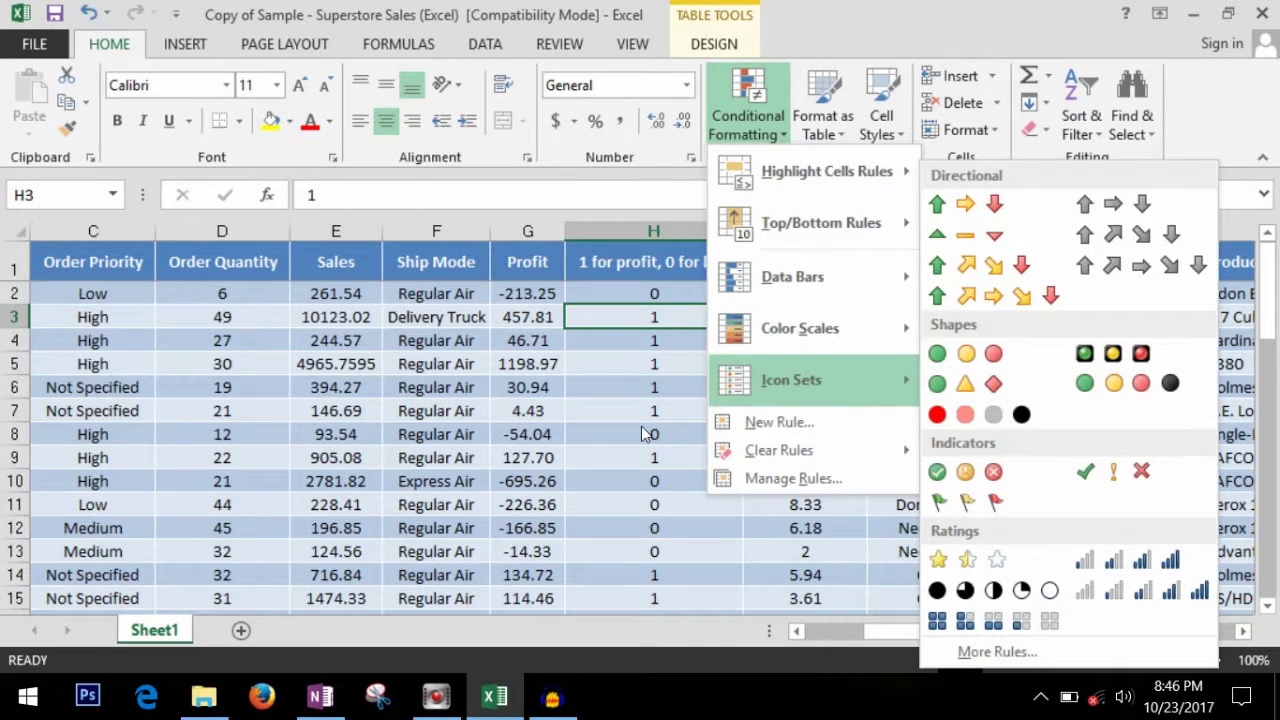
click(641, 426)
click(700, 410)
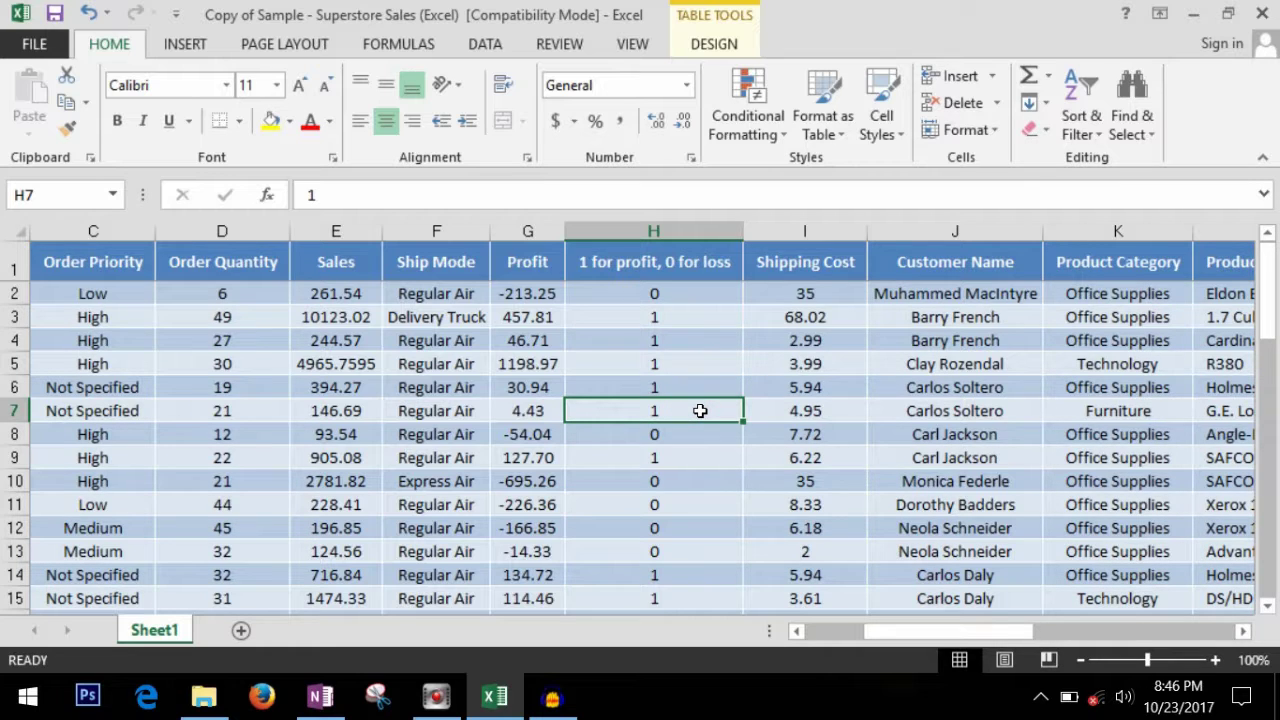
click(702, 349)
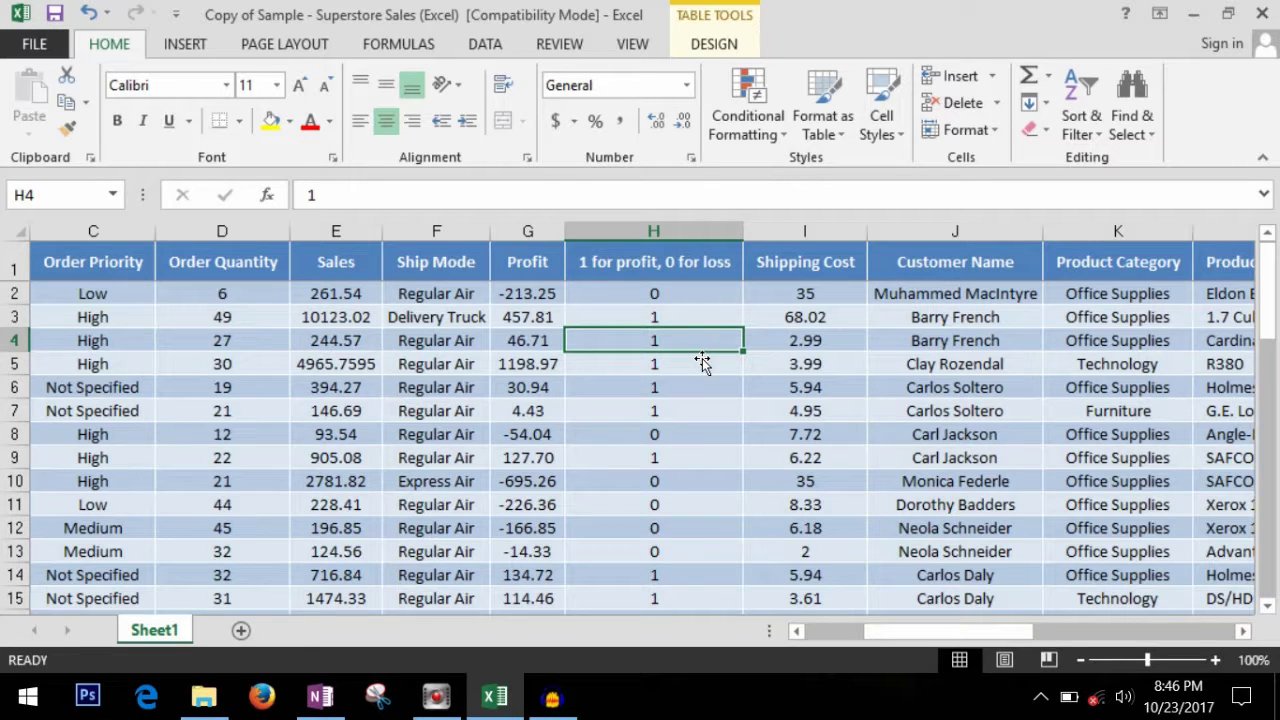